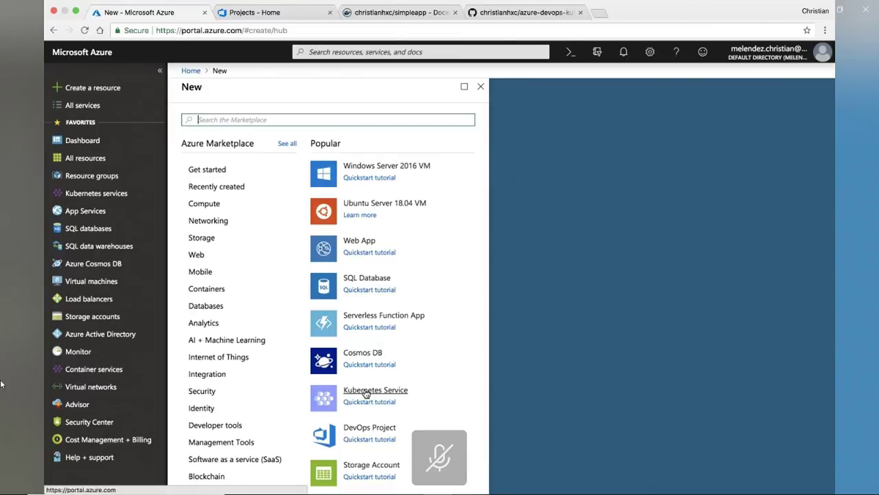
Start creating a Kubernetes Service cluster and assign it to the existing resource group ending in dotnetconf18.
left_click(366, 392)
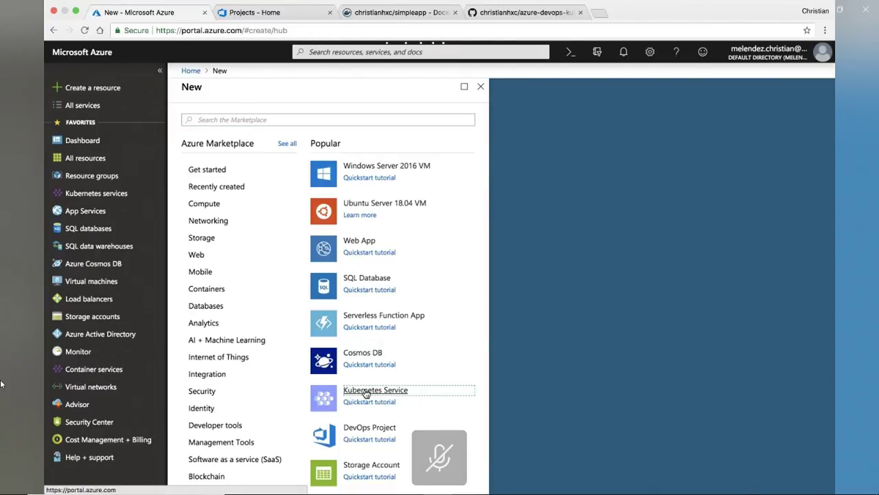
left_click(366, 391)
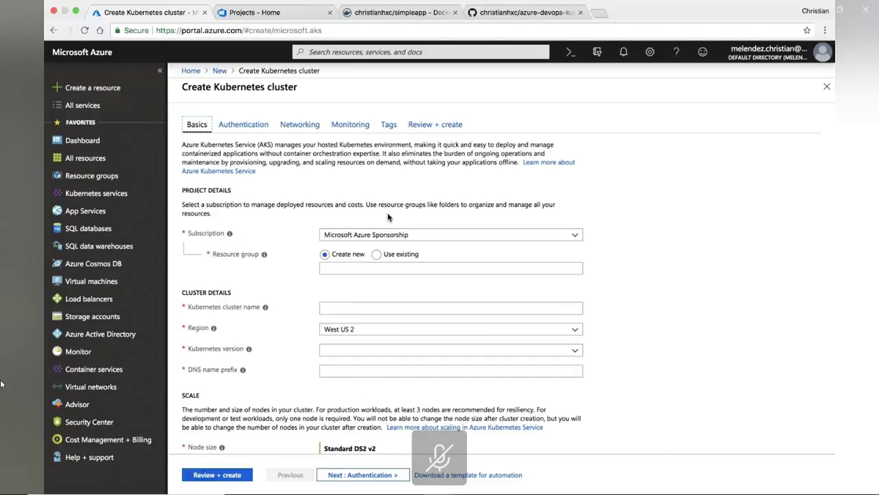
left_click(372, 267)
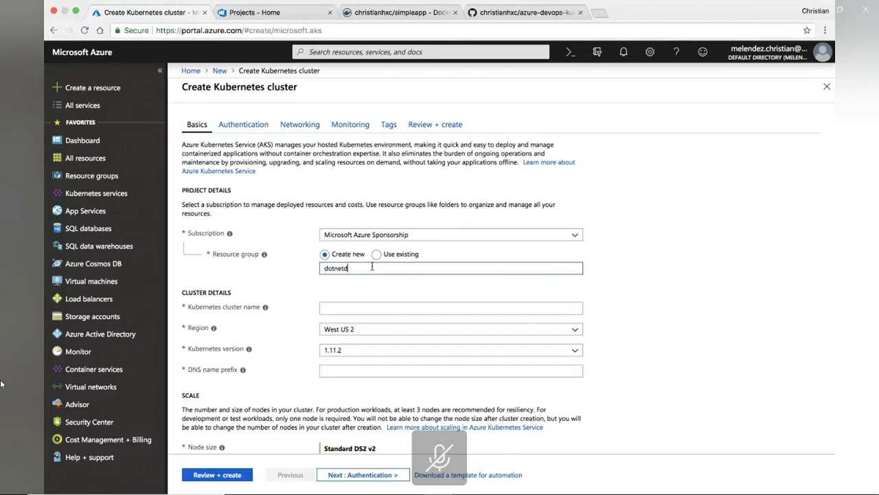
left_click(344, 311)
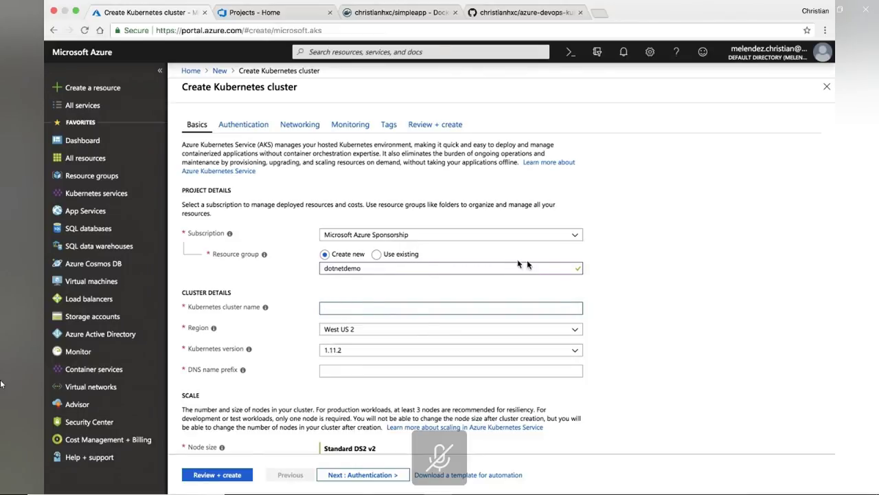
left_click(379, 254)
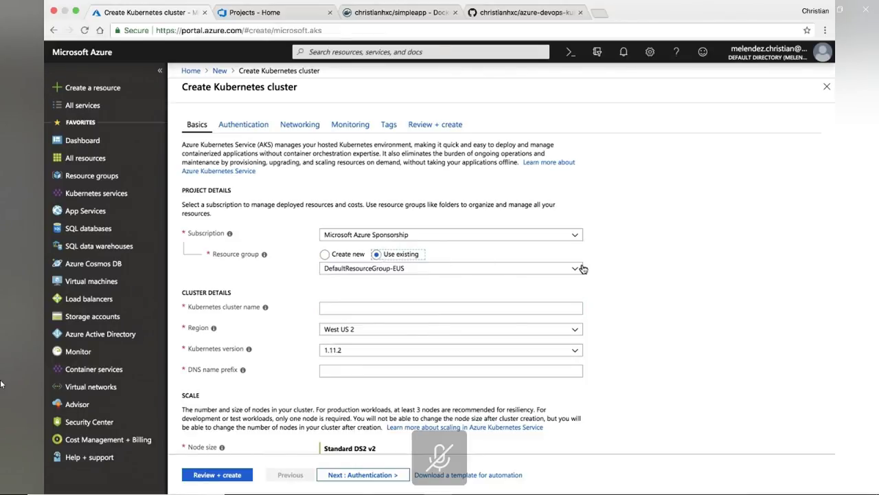
left_click(578, 269)
left_click(385, 307)
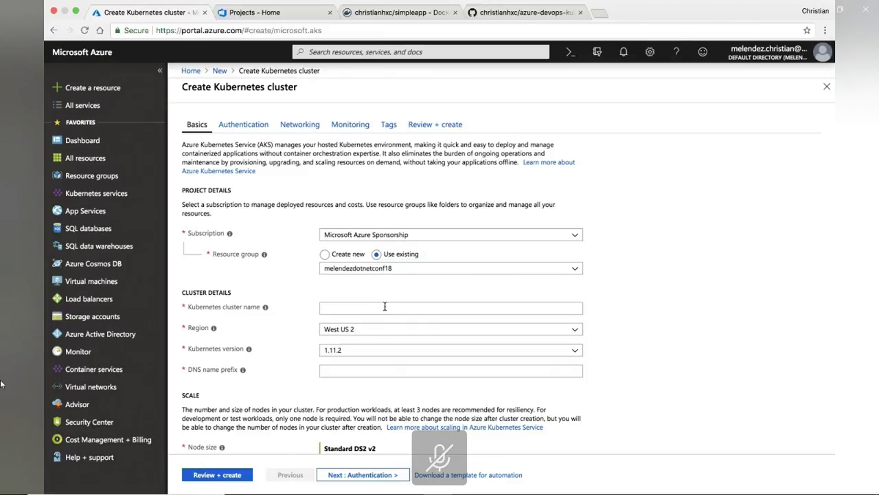
Enter dotnetdemo as both the Kubernetes cluster name and the DNS name prefix.
left_click(353, 305)
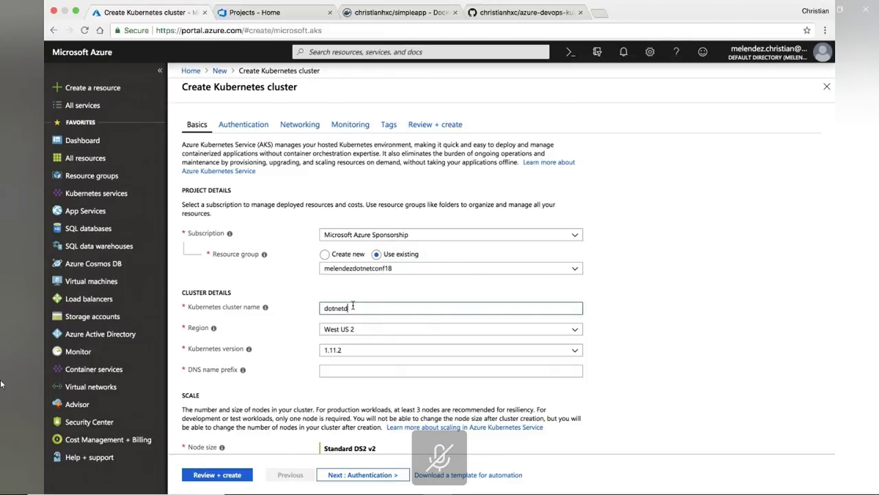
left_click(362, 369)
type("do")
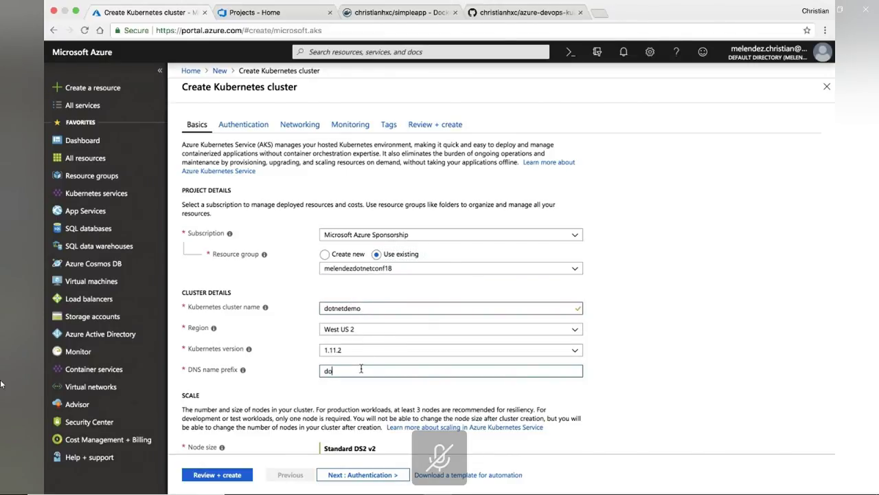
type("tnetdemo")
scroll(356, 353, "down", 2)
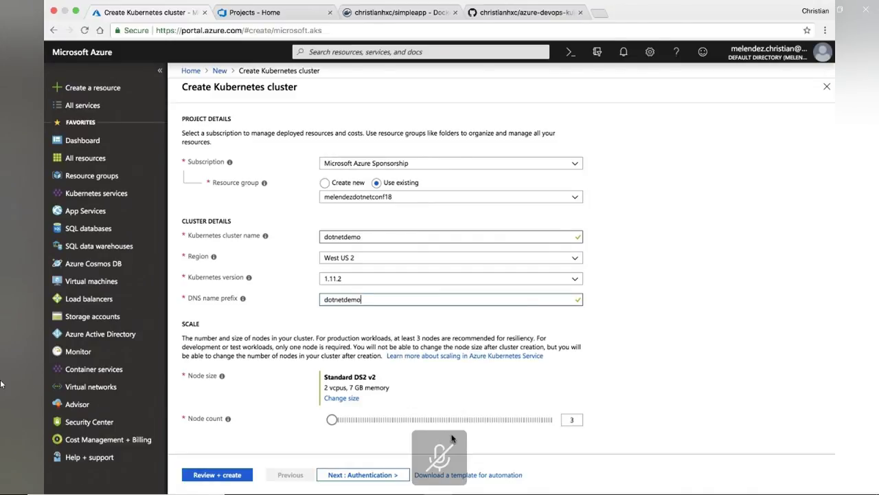
Accept the default node scale and authentication settings, and set the network configuration to Basic.
left_click(349, 477)
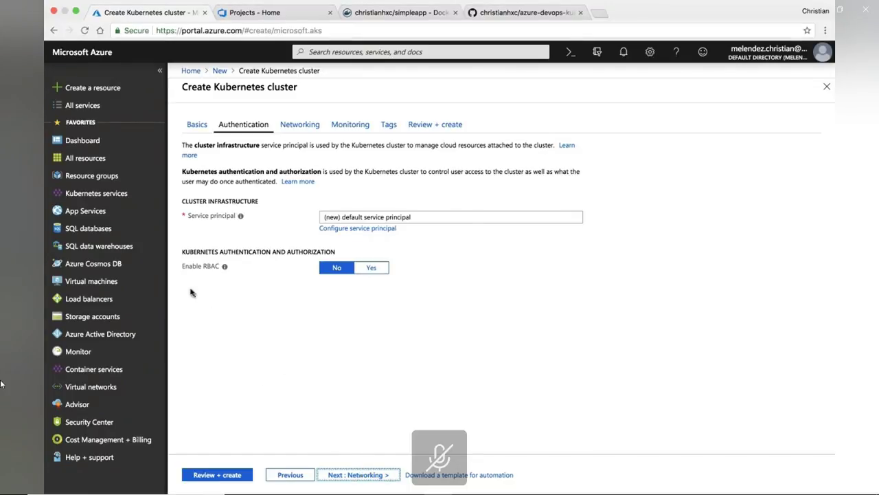
left_click(347, 475)
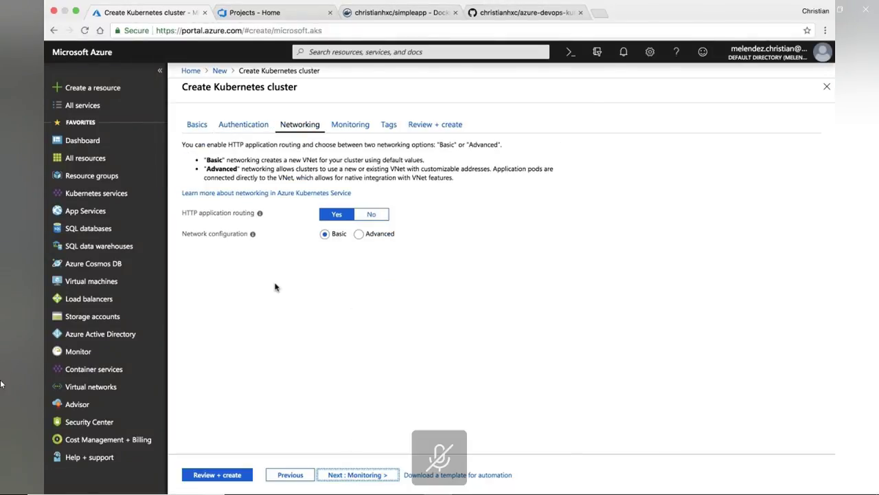
left_click(357, 234)
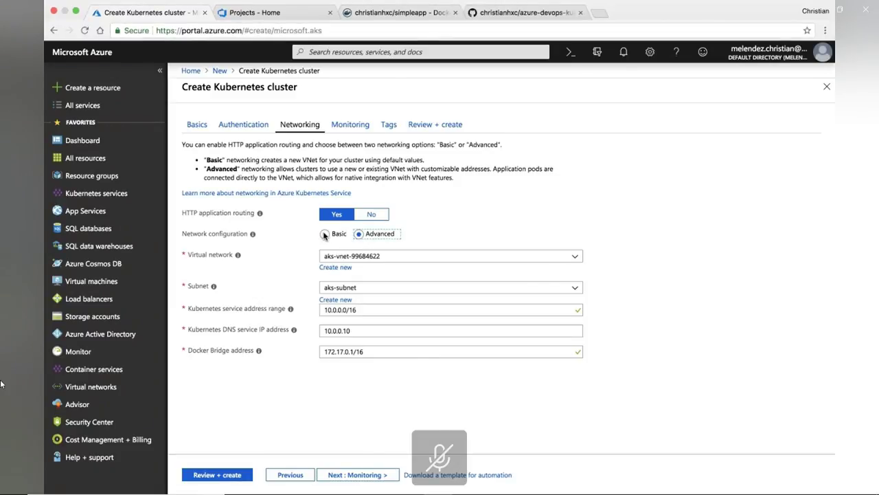
left_click(324, 234)
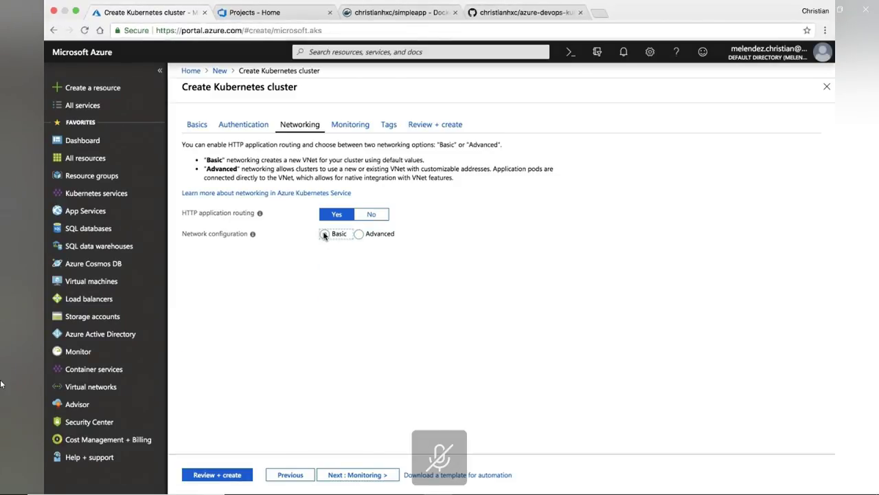
Accept the default monitoring settings without adding tags, and submit the cluster for creation.
left_click(358, 475)
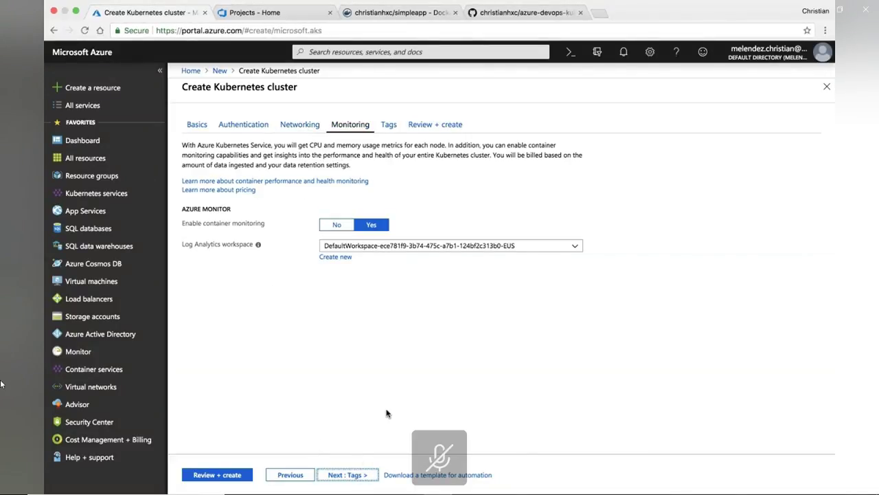
left_click(347, 475)
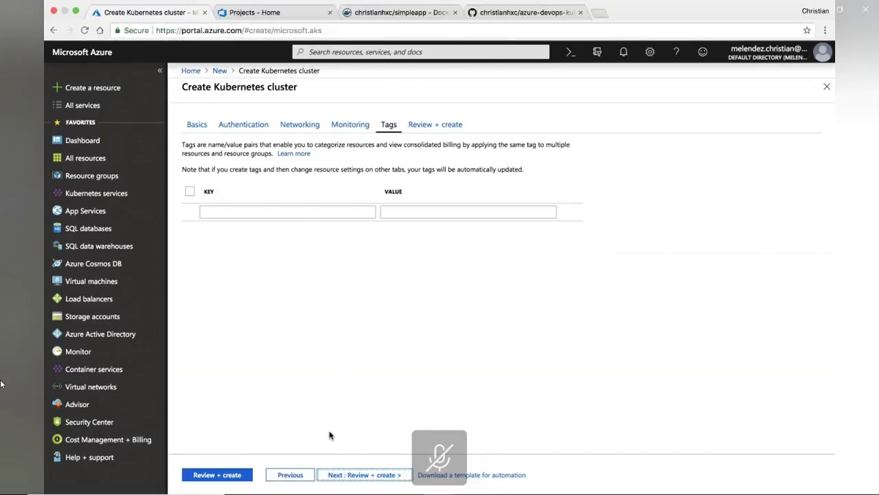
left_click(370, 475)
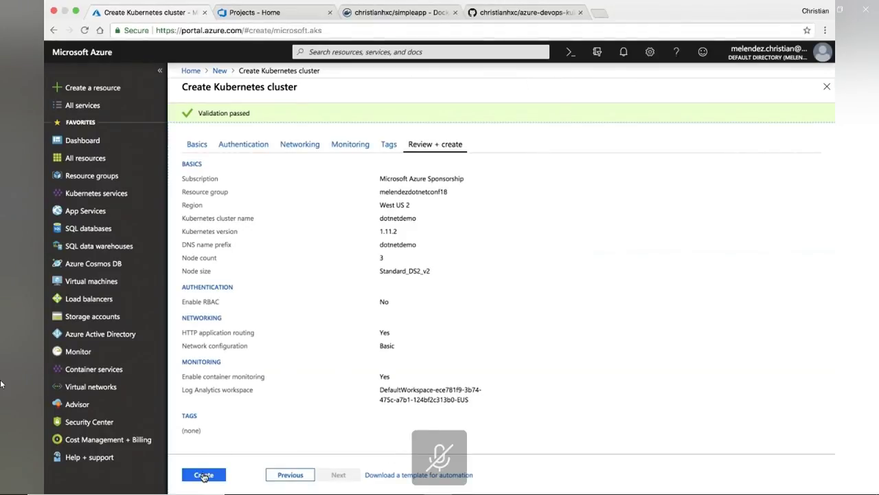
left_click(203, 474)
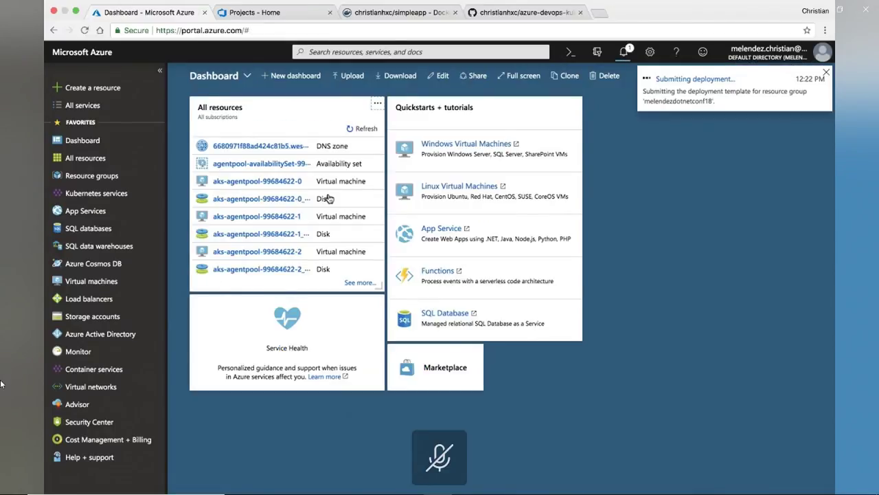
Open the existing simpleapp Kubernetes service in the resource group ending in dotnetconf18.
left_click(86, 178)
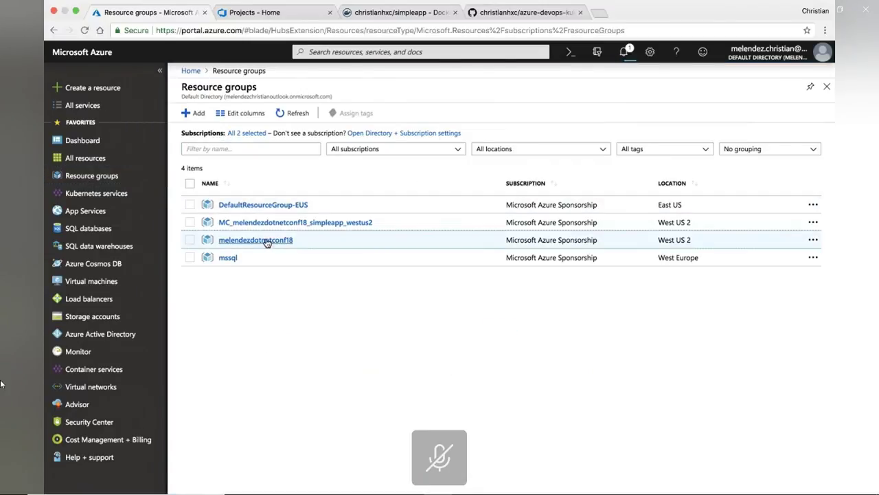
left_click(266, 241)
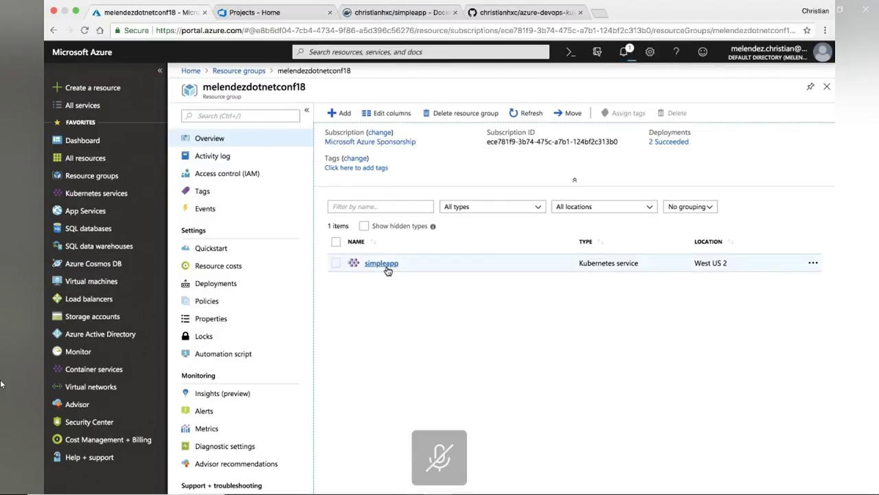
left_click(828, 88)
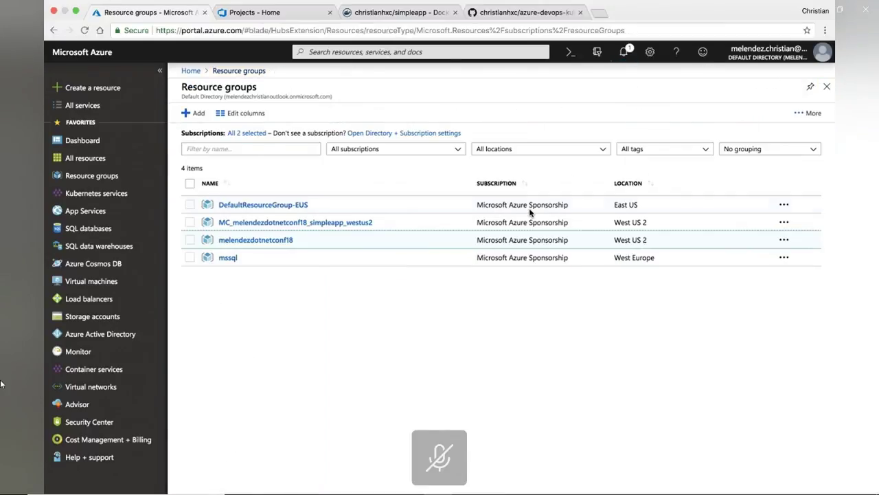
left_click(278, 242)
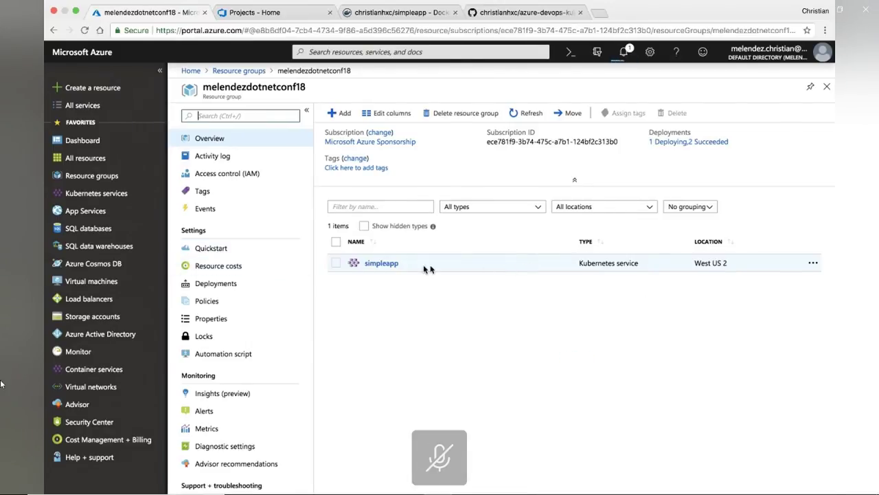
left_click(381, 265)
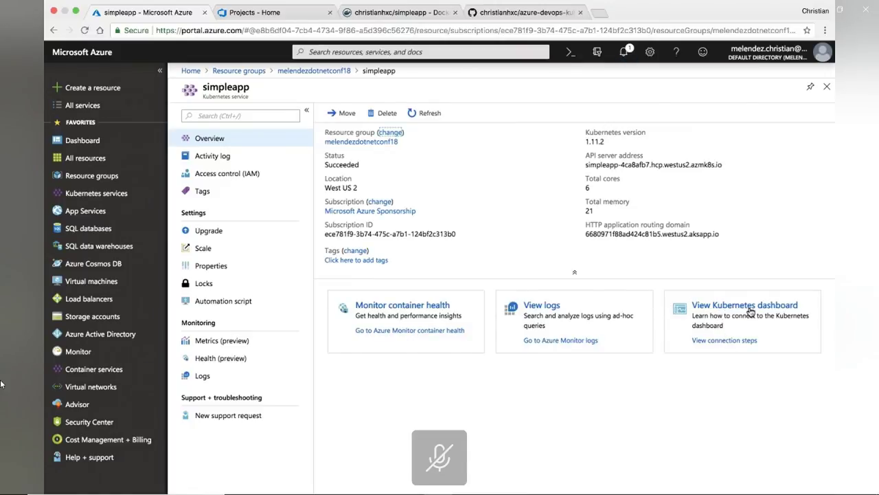
Copy the az aks get-credentials command from simpleapp's Kubernetes dashboard connection steps and run it in Terminal.
left_click(722, 340)
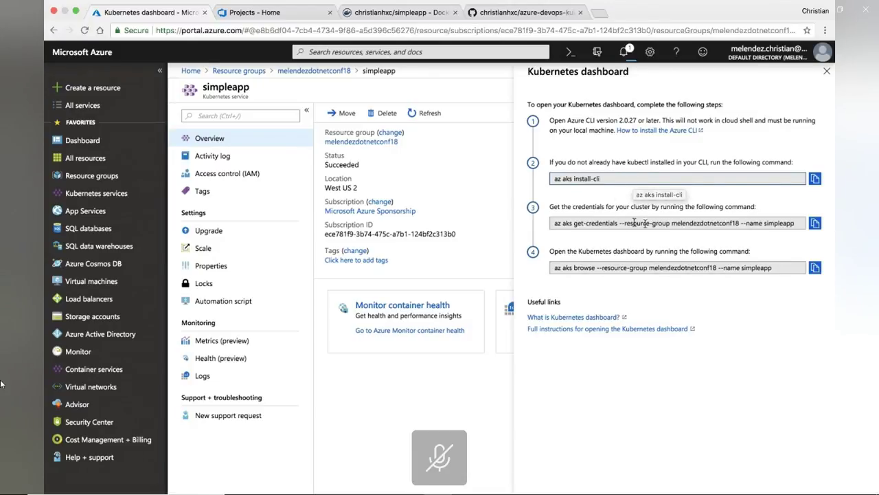
left_click(816, 224)
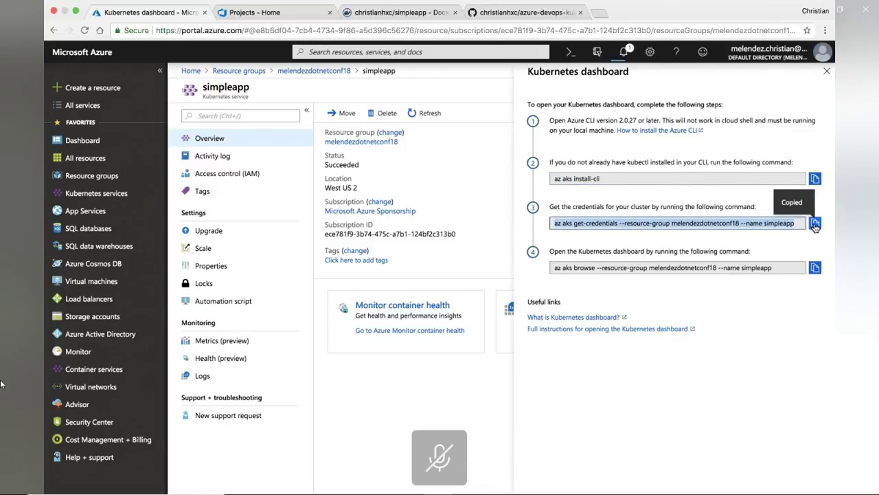
key("ctrl+Right")
key("super+v")
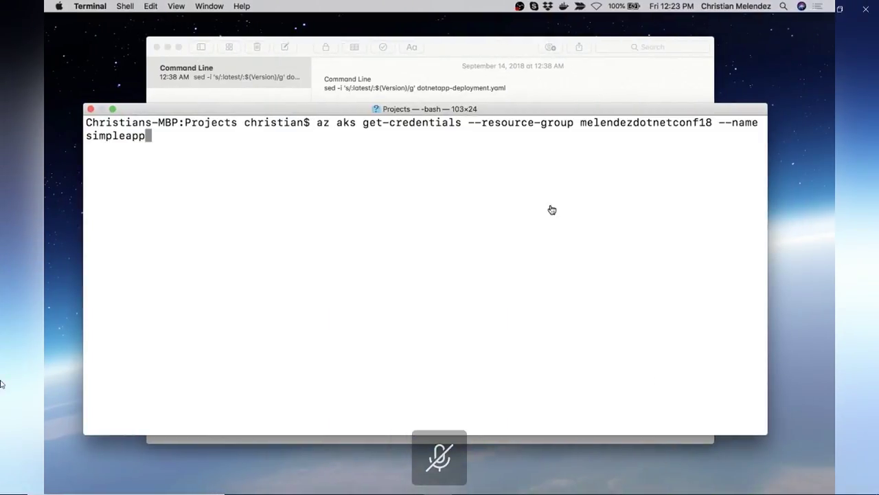
key("Return")
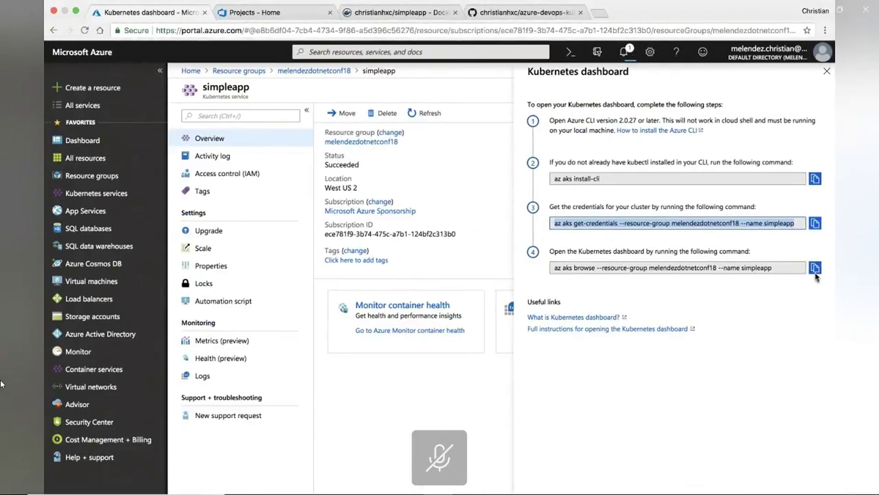
Copy the az aks browse command for simpleapp and run it in Terminal to open the Kubernetes dashboard.
left_click(816, 269)
key("ctrl+Right")
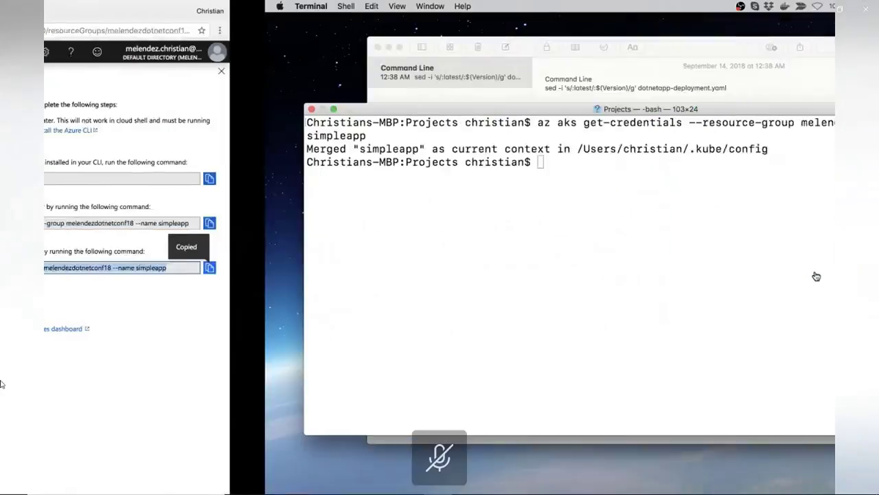
key("super+v")
key("Return")
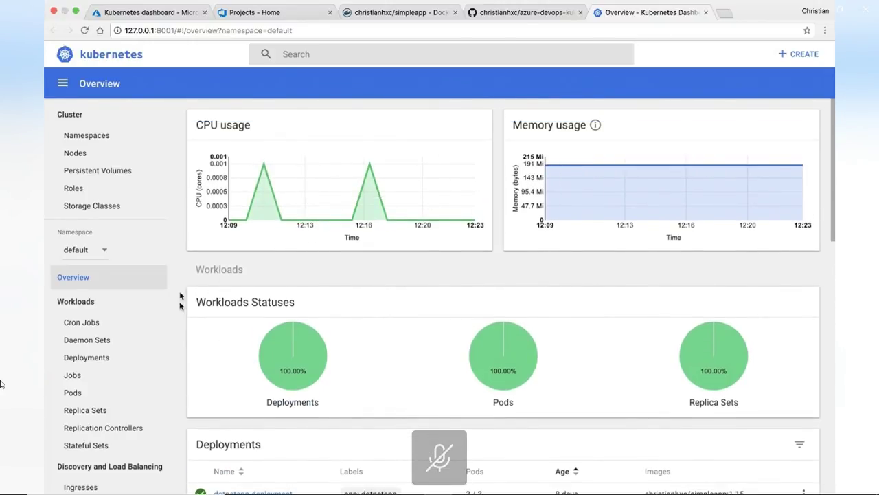
Examine the cluster's workload overview, its pods and its services in the Kubernetes dashboard.
scroll(346, 360, "down", 5)
scroll(346, 362, "down", 4)
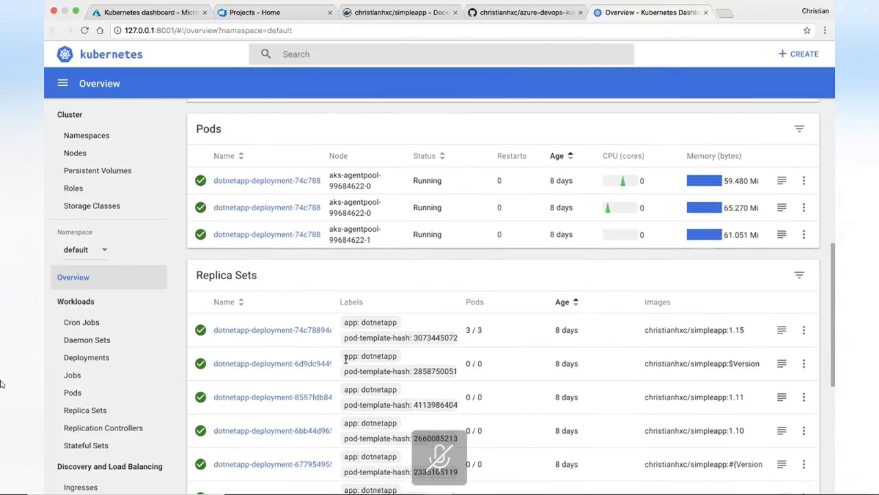
scroll(67, 358, "down", 2)
left_click(72, 345)
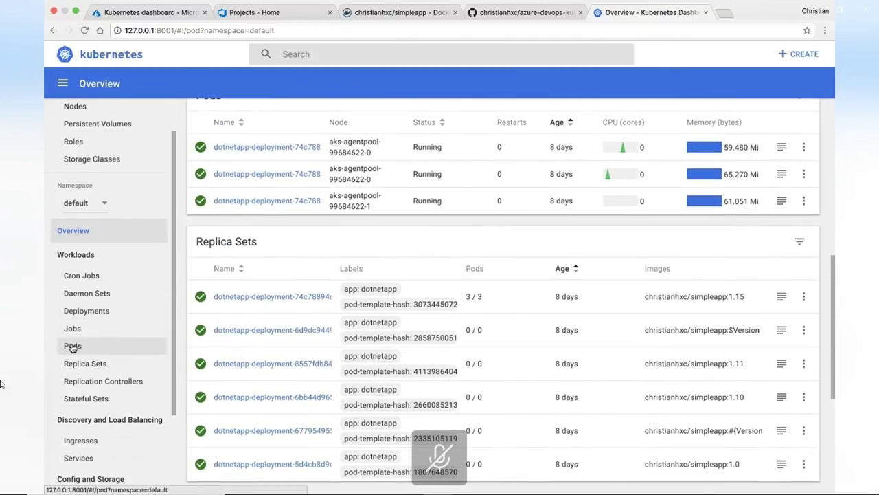
scroll(64, 366, "down", 3)
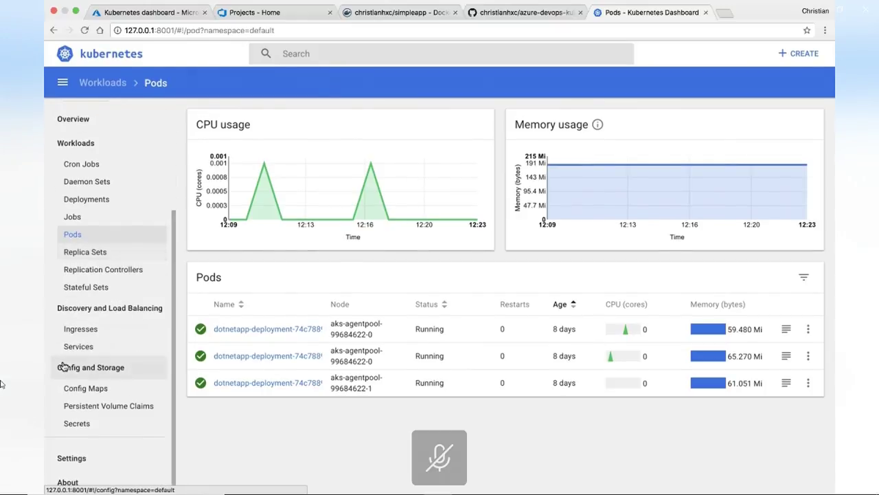
left_click(79, 347)
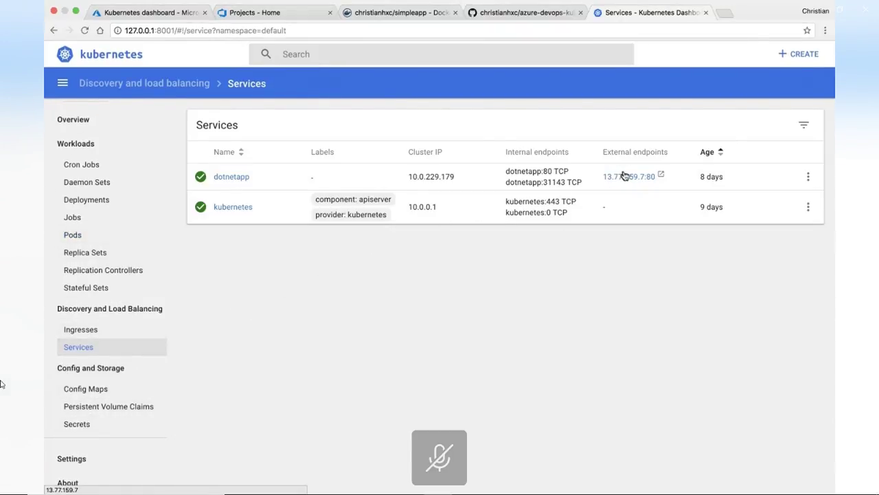
Open the dotnetapp service's external endpoint and check the first column heading on the home page.
left_click(632, 177)
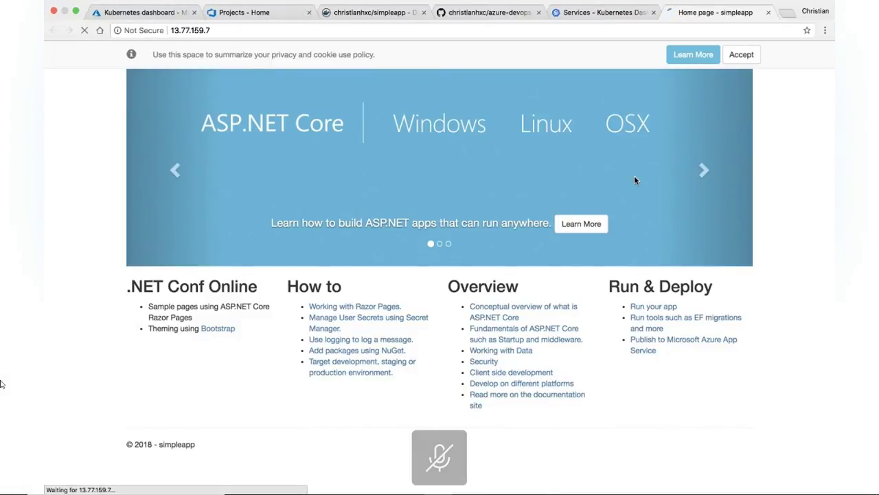
triple_click(162, 287)
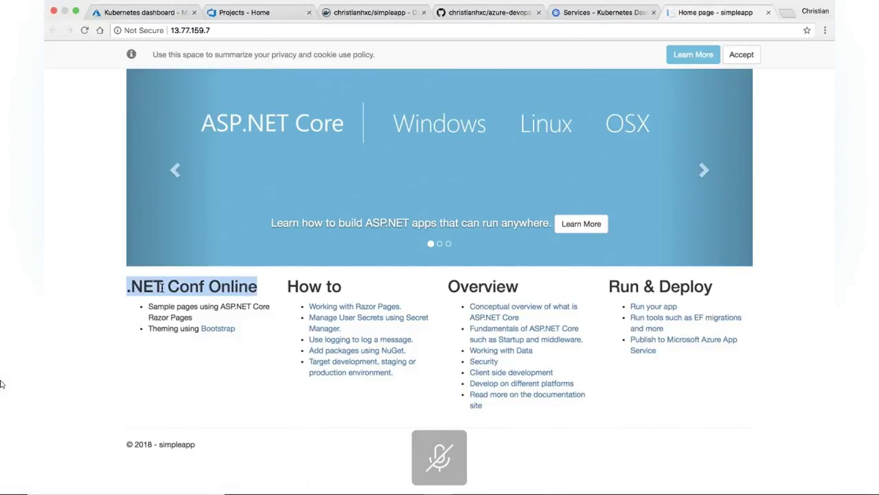
left_click(83, 327)
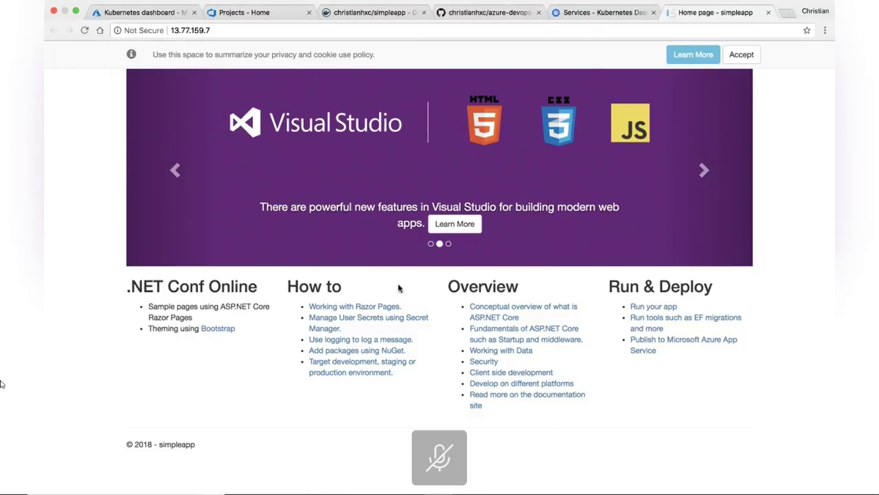
Close the app's home page and create a private Azure DevOps project named demosite with Git version control and the Agile process.
left_click(768, 13)
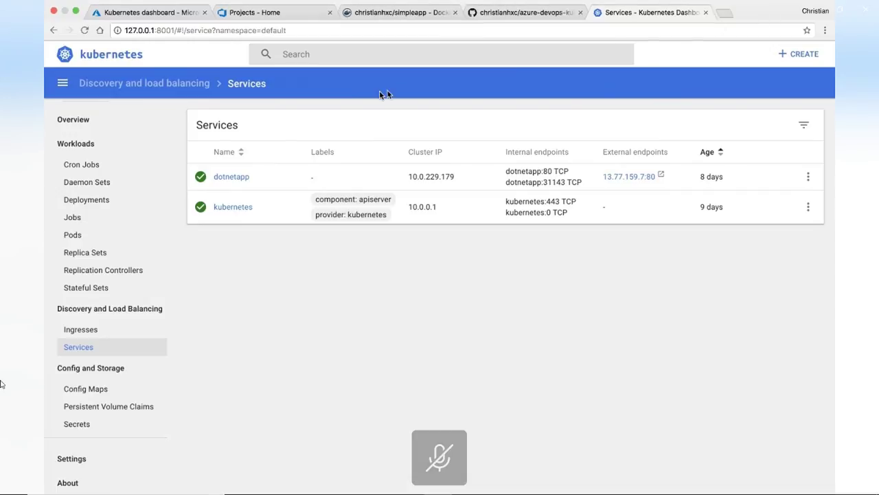
left_click(230, 10)
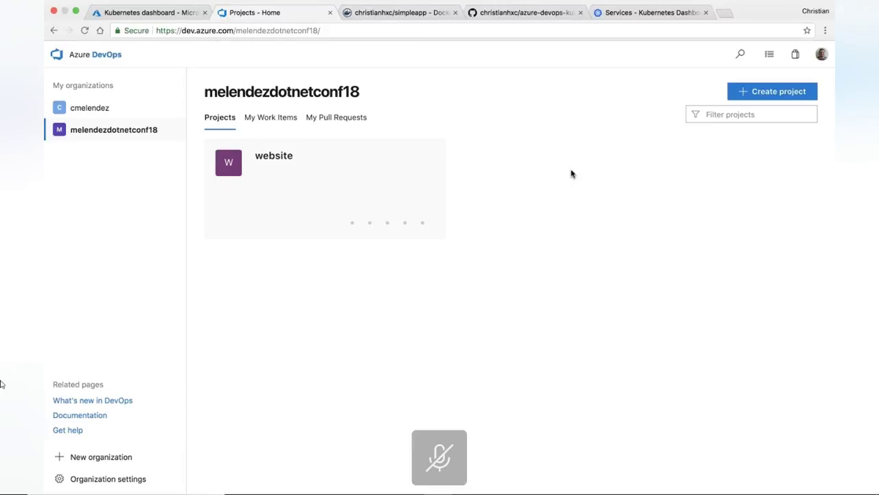
left_click(760, 94)
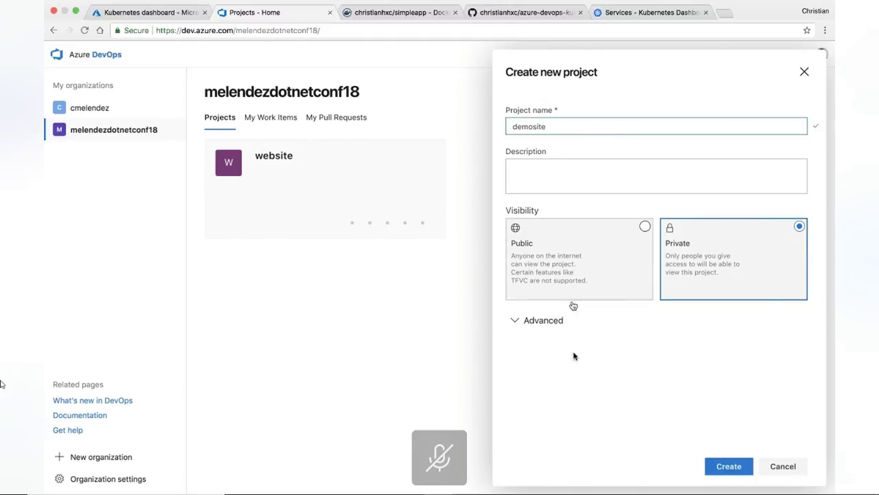
left_click(544, 326)
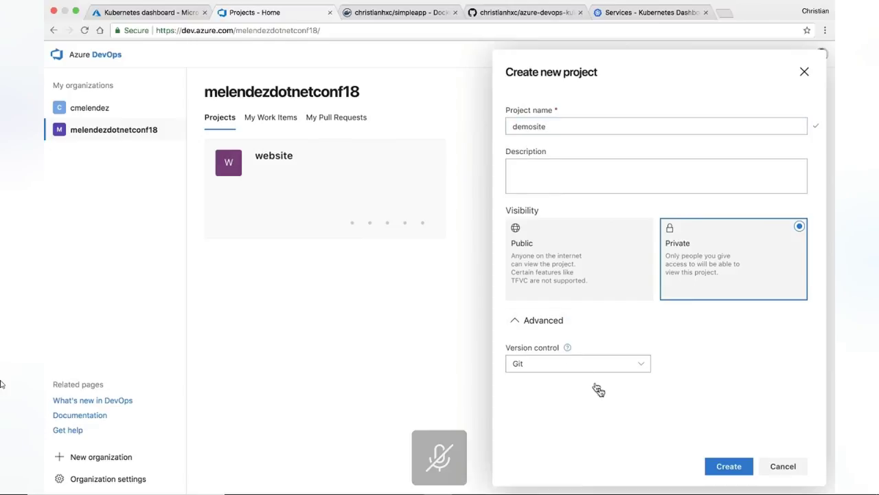
left_click(589, 366)
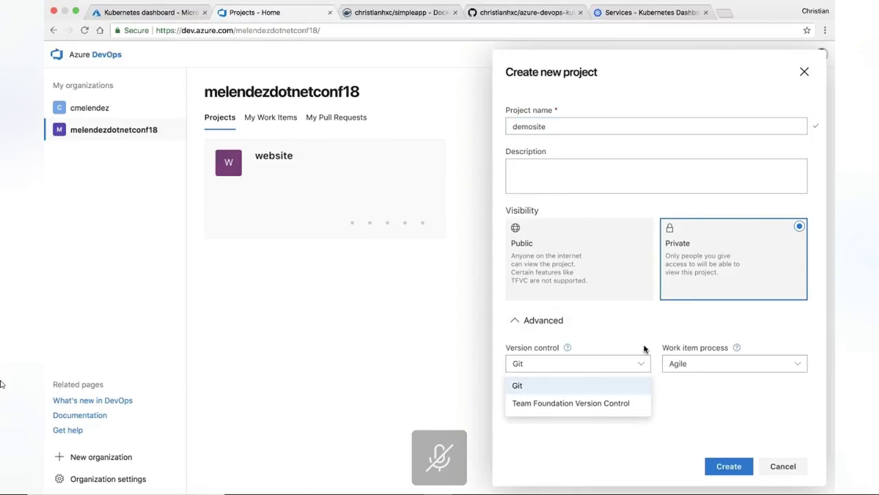
left_click(700, 364)
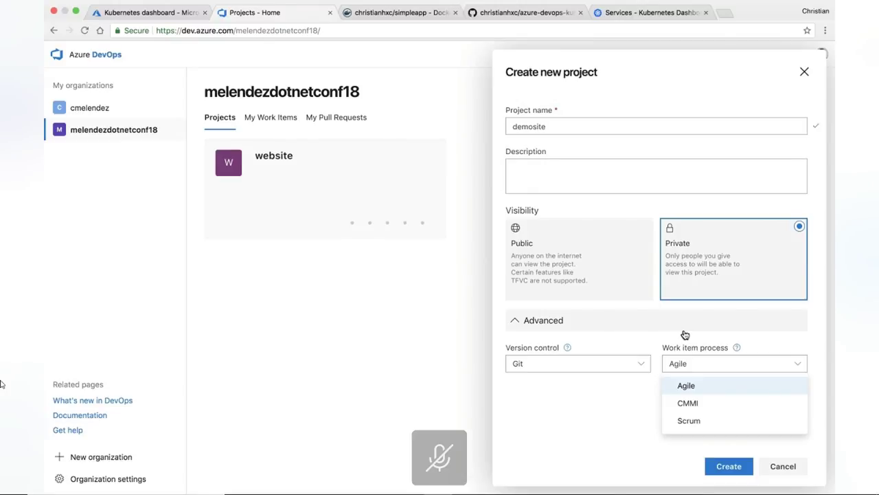
left_click(603, 425)
left_click(722, 467)
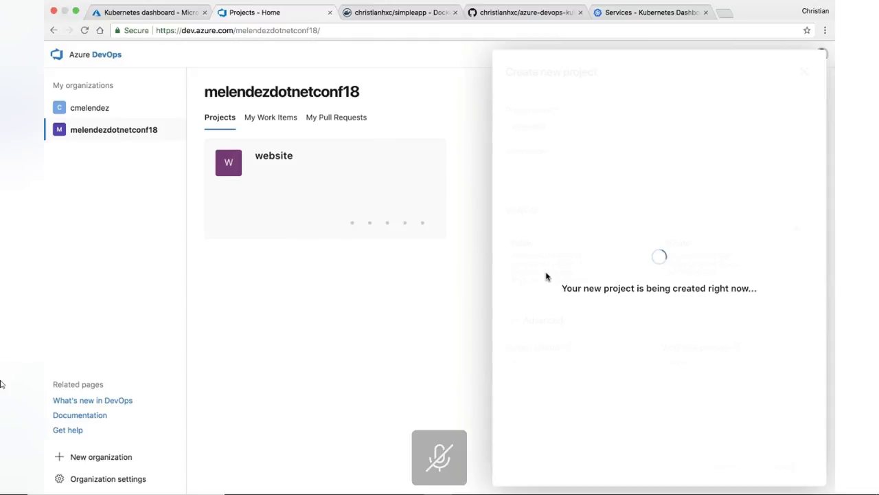
Examine the file list and README of the azure-devops-kubernetes repository on GitHub.
left_click(511, 19)
scroll(71, 346, "down", 2)
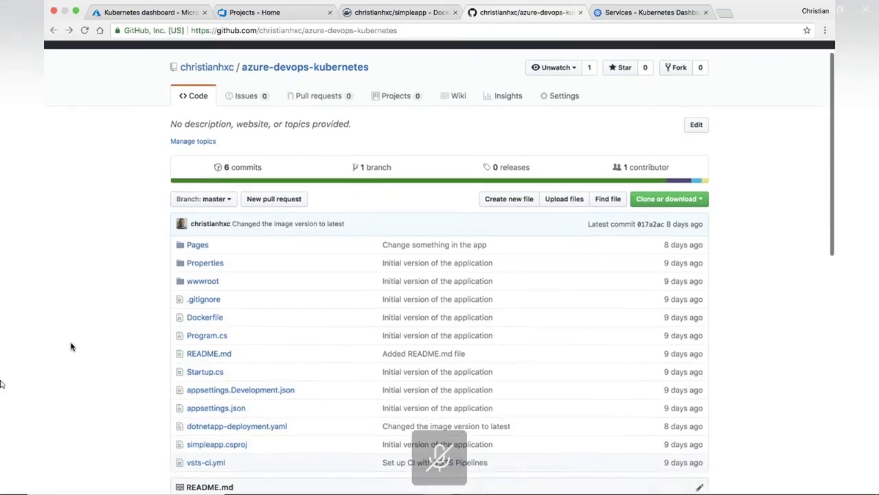
scroll(71, 346, "up", 3)
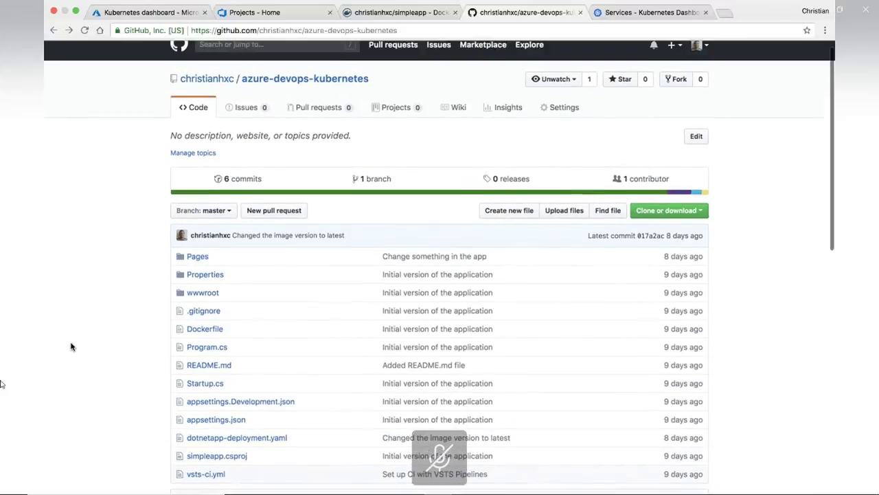
scroll(88, 302, "down", 3)
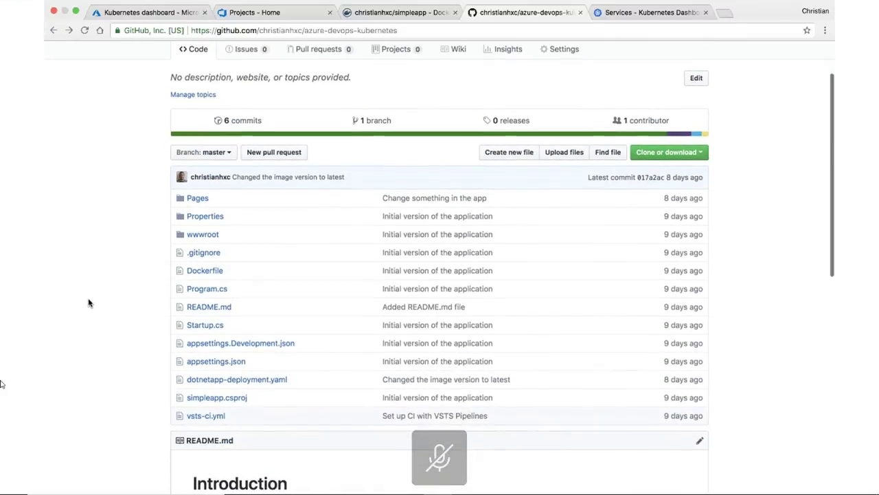
scroll(88, 302, "down", 1)
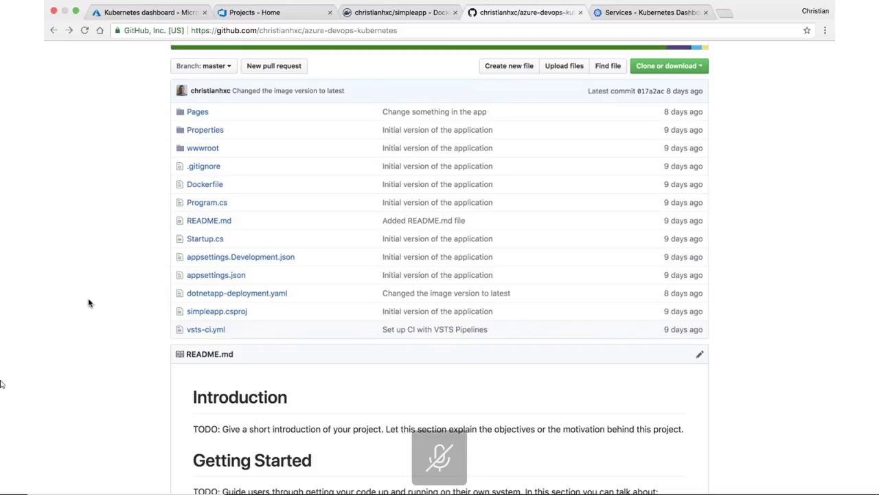
scroll(88, 303, "up", 5)
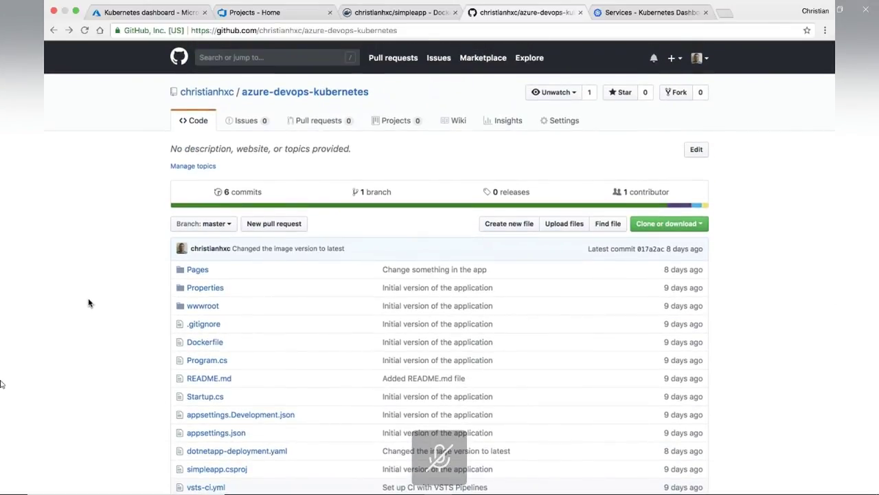
scroll(88, 303, "down", 8)
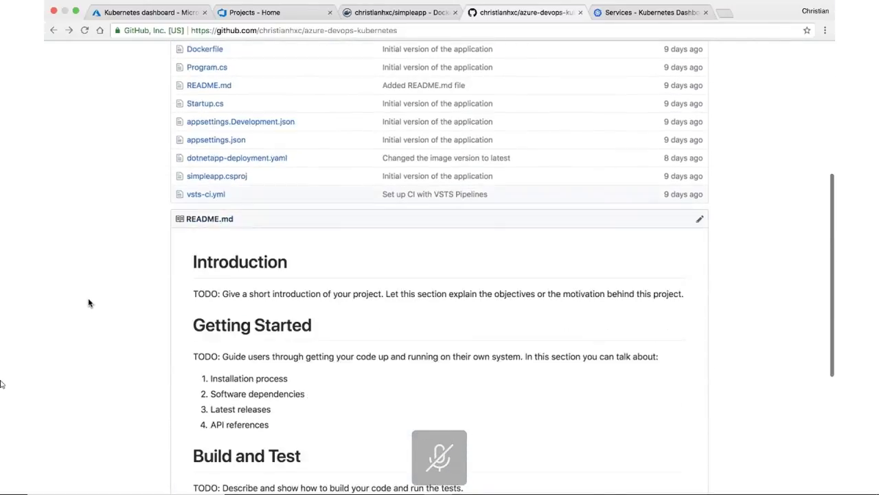
scroll(88, 303, "down", 2)
scroll(88, 302, "up", 11)
scroll(88, 302, "down", 6)
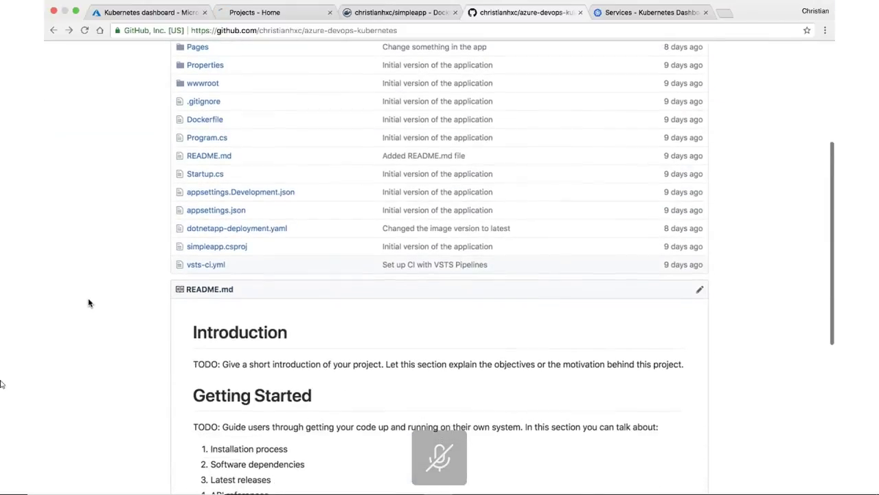
scroll(88, 303, "down", 3)
scroll(88, 302, "up", 6)
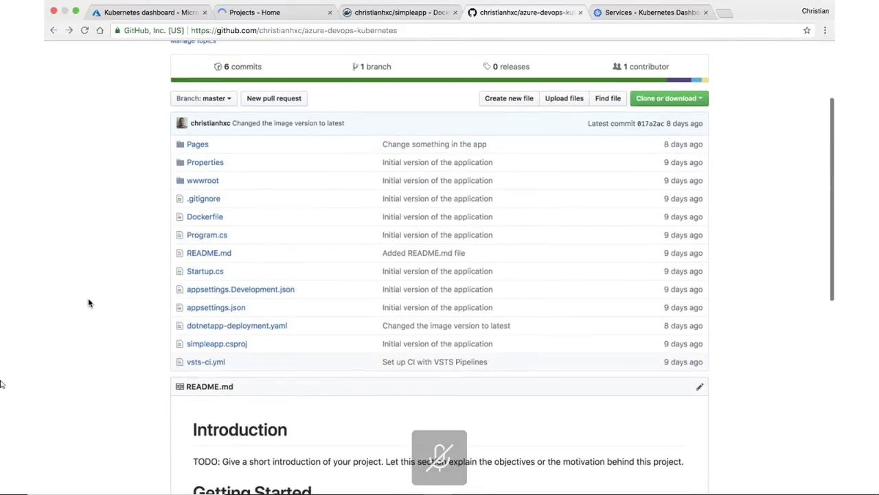
scroll(88, 302, "up", 3)
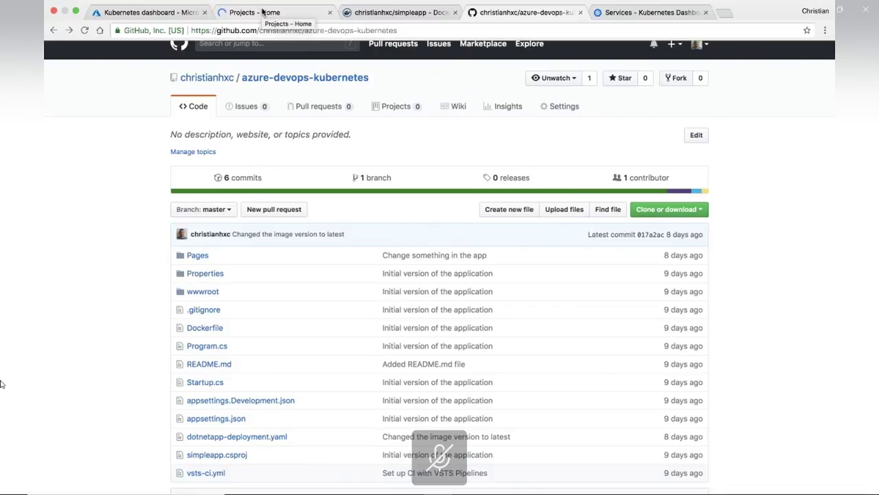
Return to the demosite project in Azure DevOps and start importing a Git repository into its empty repo.
left_click(264, 13)
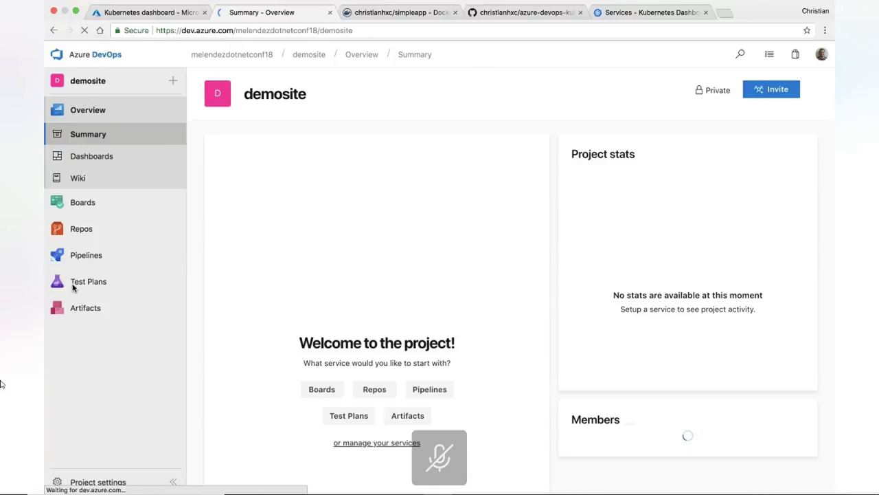
left_click(81, 239)
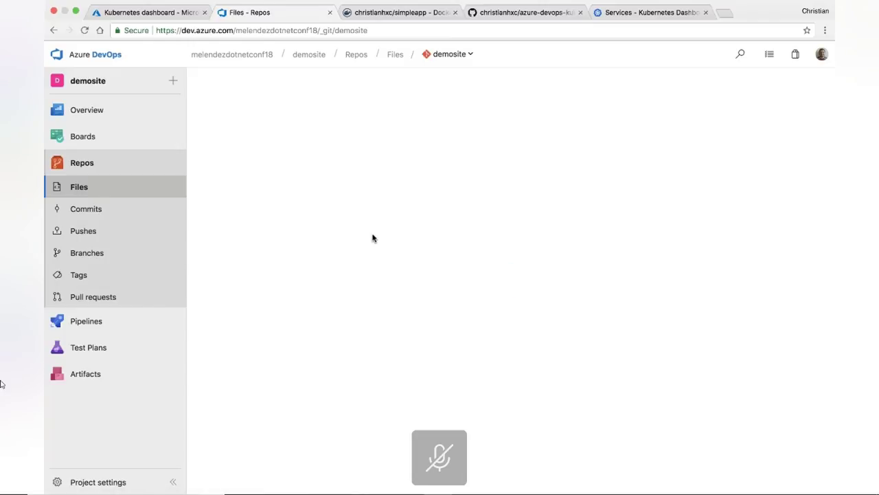
left_click(259, 364)
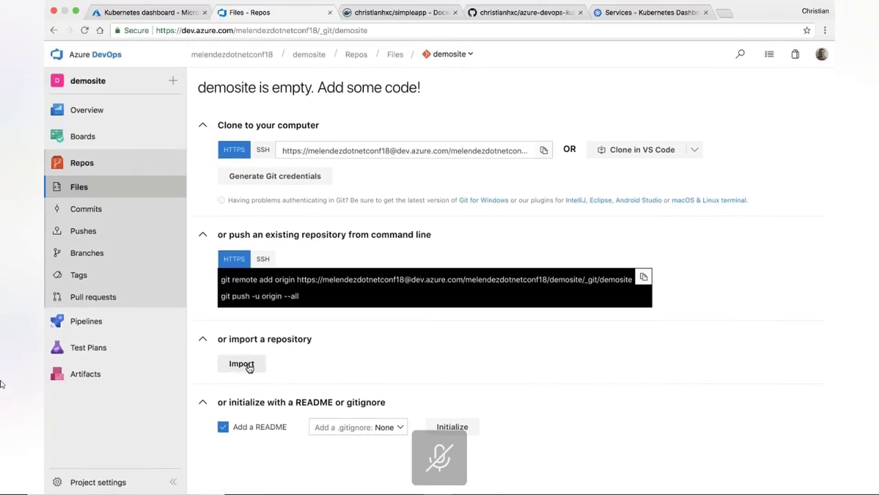
Copy the azure-devops-kubernetes HTTPS clone URL from GitHub and import that repository into demosite.
left_click(524, 12)
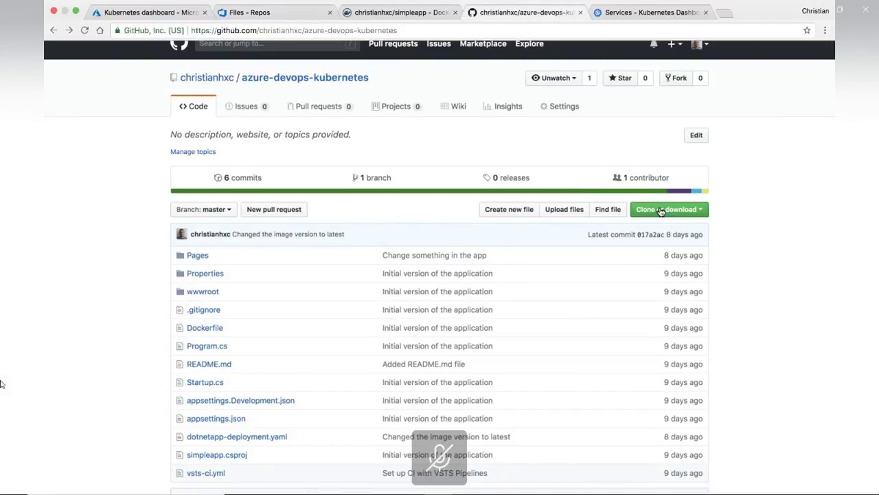
left_click(660, 210)
left_click(689, 267)
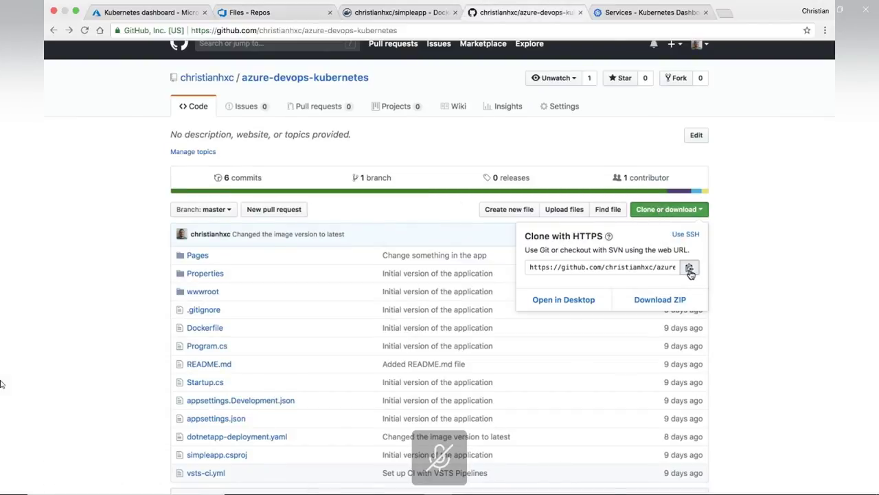
left_click(254, 14)
left_click(385, 308)
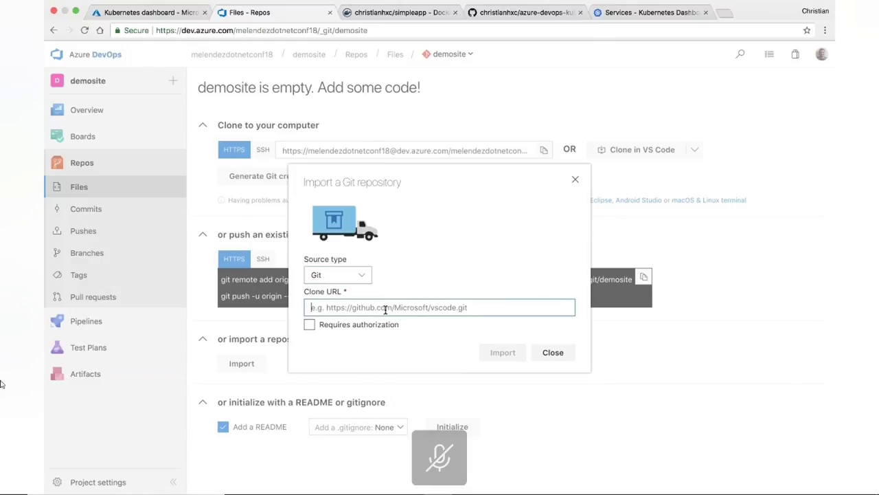
key("super+v")
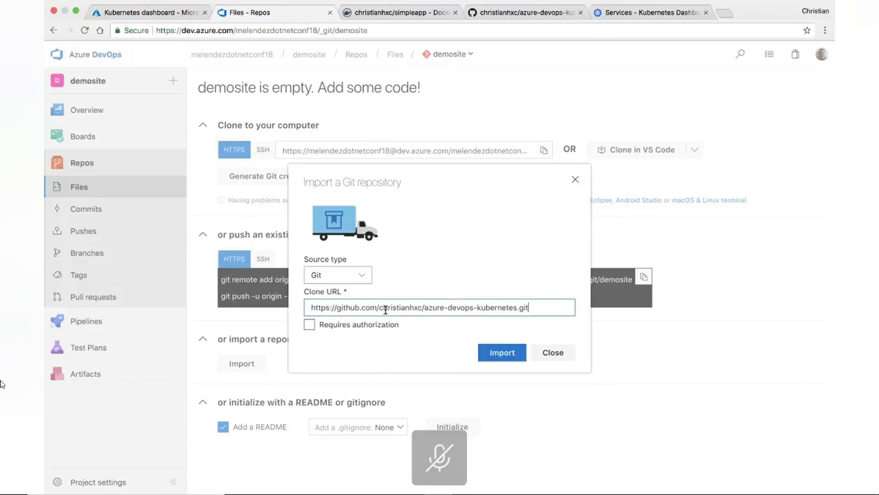
left_click(499, 354)
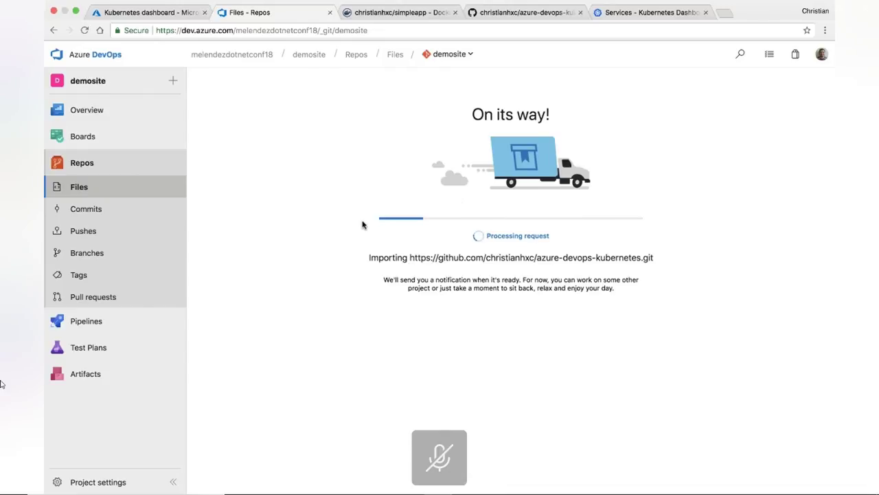
Reload demosite's repository files and copy the repository's SSH clone URL.
left_click(91, 164)
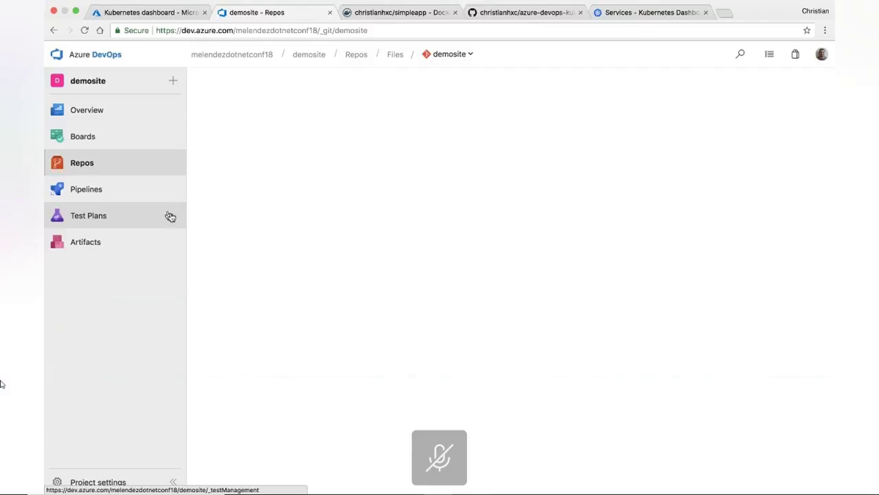
mouse_move(170, 217)
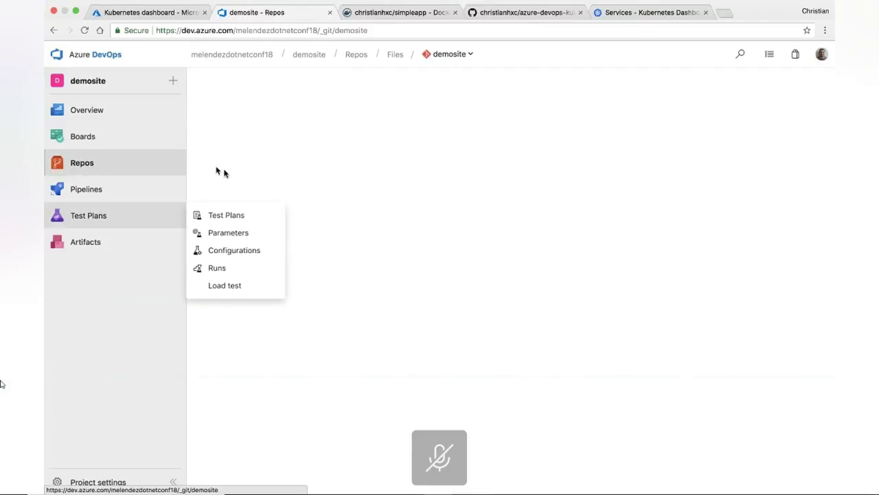
left_click(114, 163)
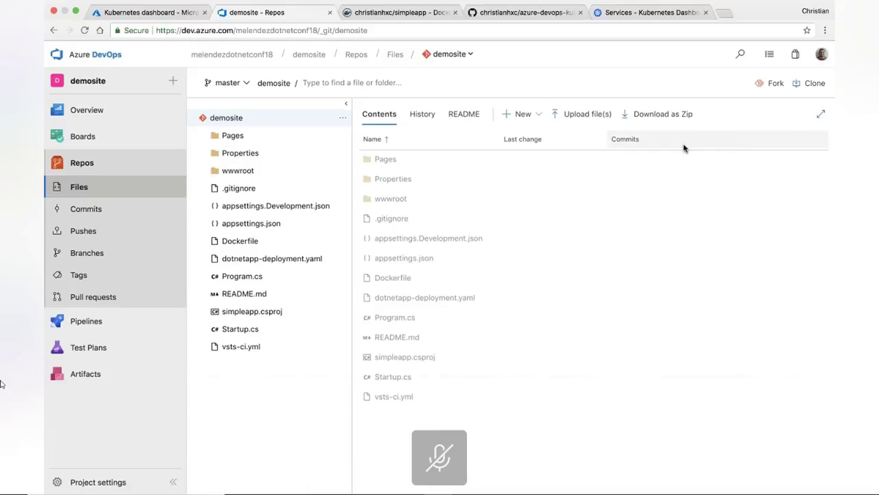
left_click(808, 85)
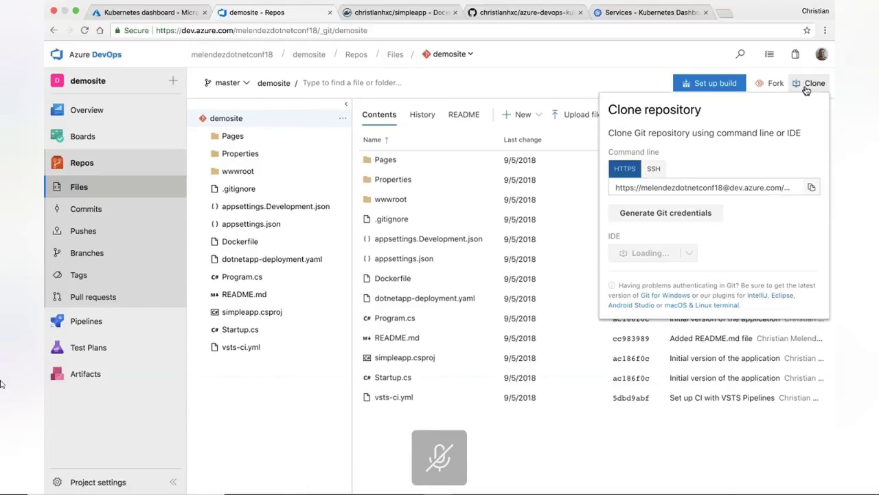
left_click(811, 188)
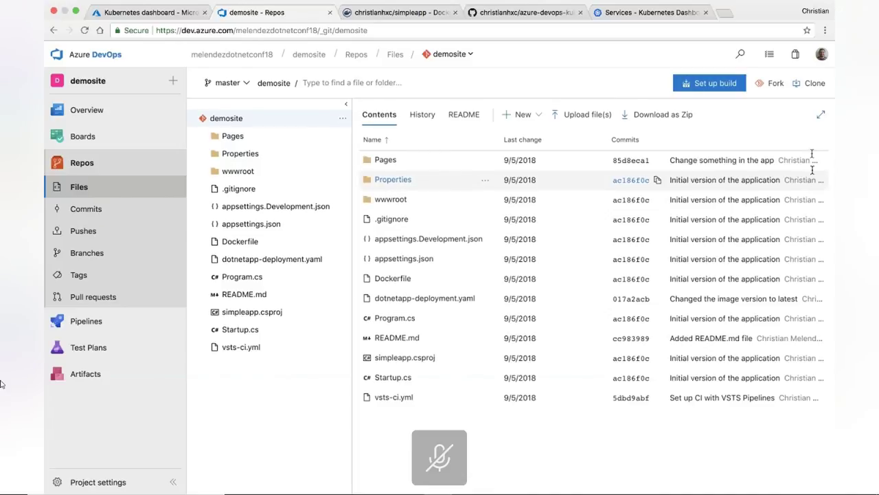
left_click(816, 86)
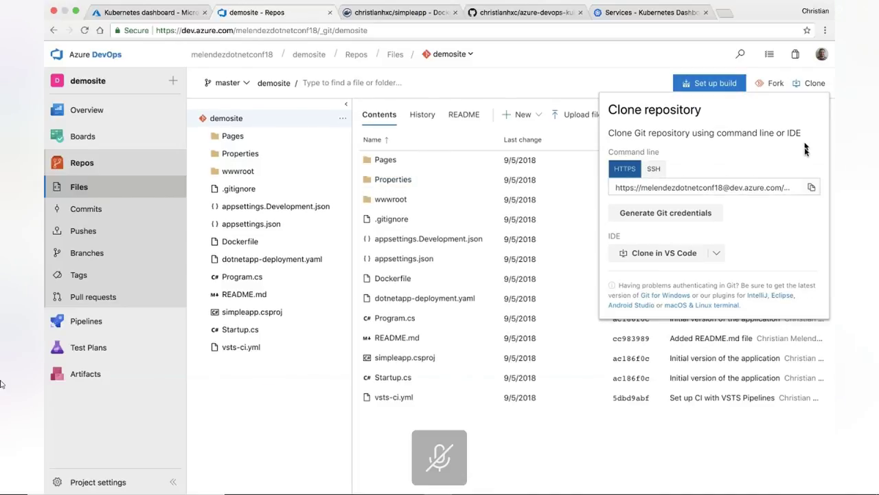
left_click(810, 189)
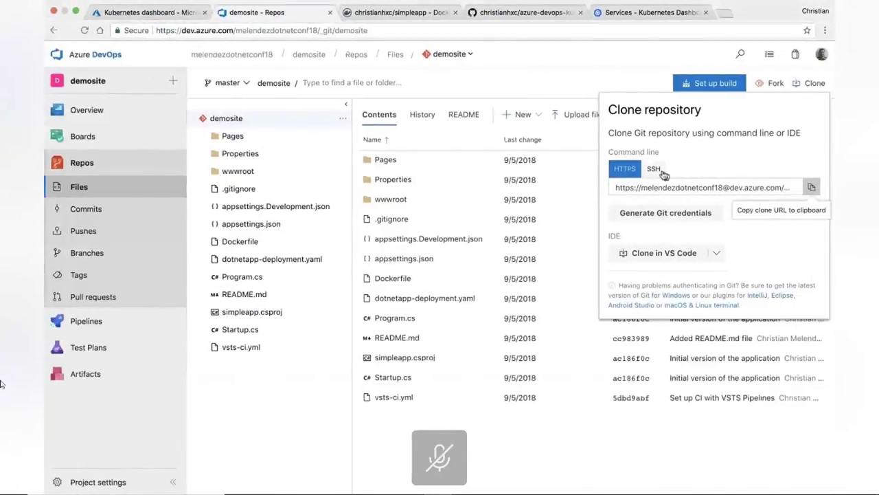
left_click(661, 170)
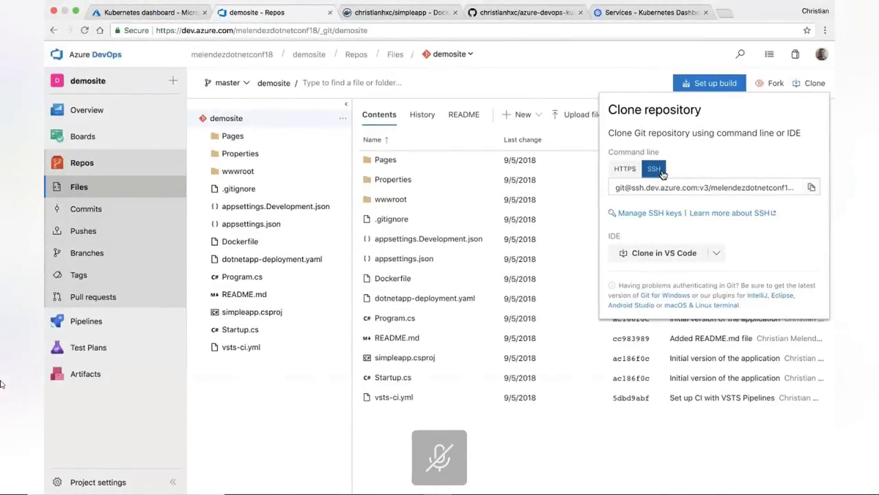
left_click(811, 187)
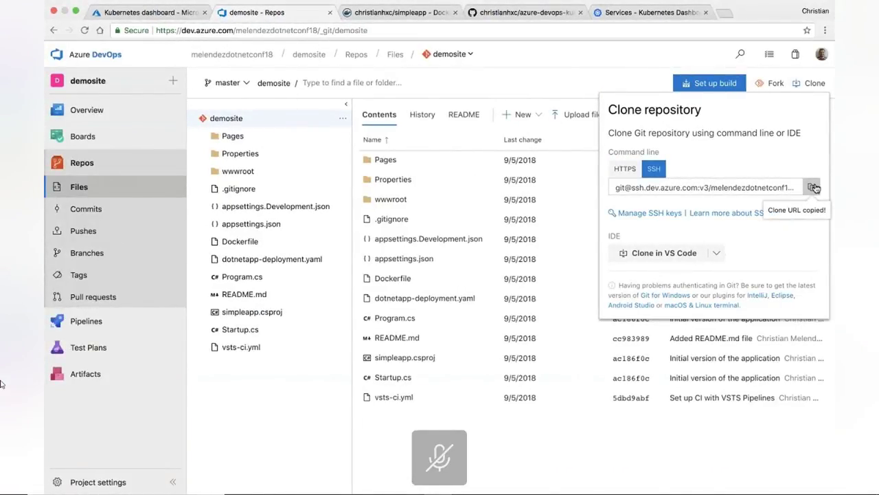
Switch to Terminal, stop the running Kubernetes dashboard proxy and clear the screen.
key("ctrl+Right")
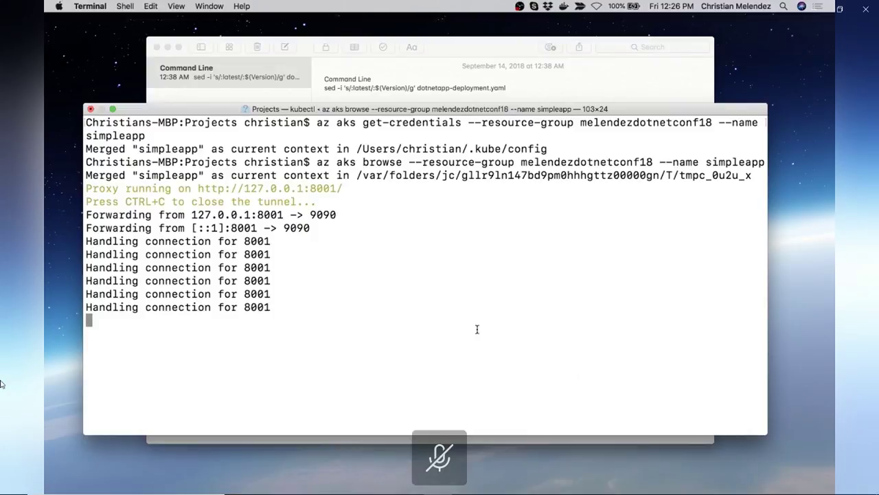
key("ctrl+c")
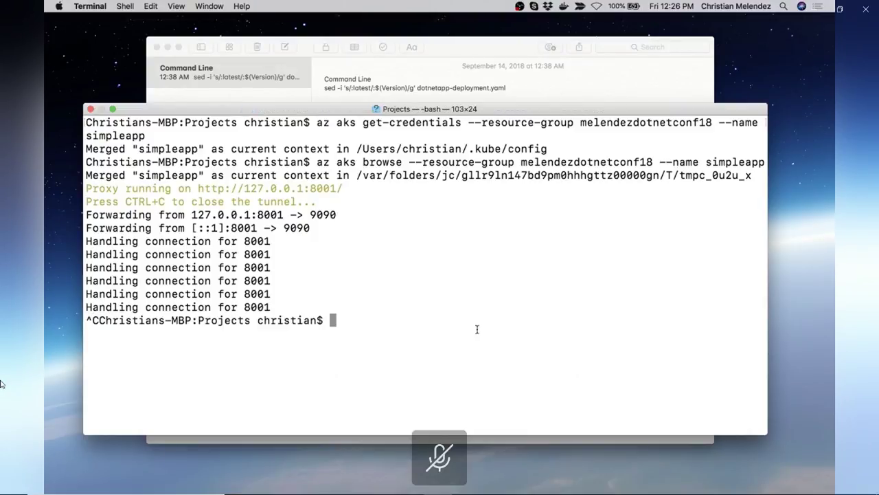
type("clear")
key("Return")
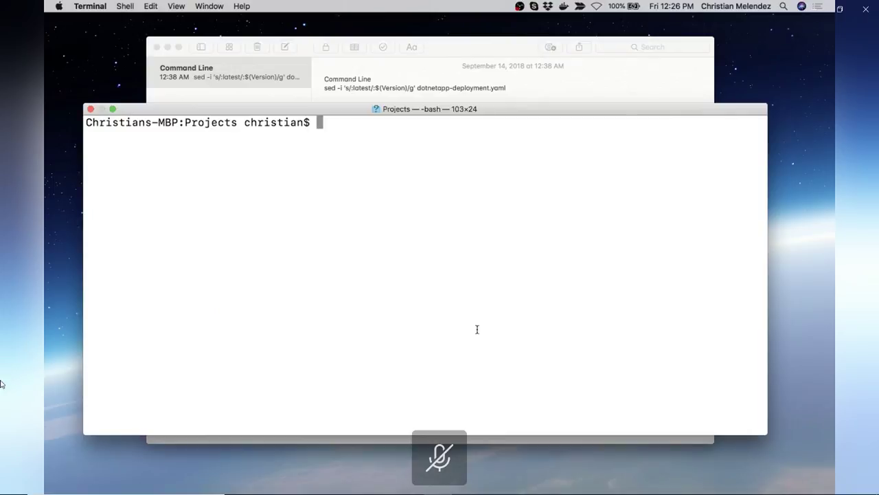
Clone the demosite repository into Projects with the copied SSH URL, accept the host's authenticity, and list the folder contents in detail.
type("git clone")
key("super+v")
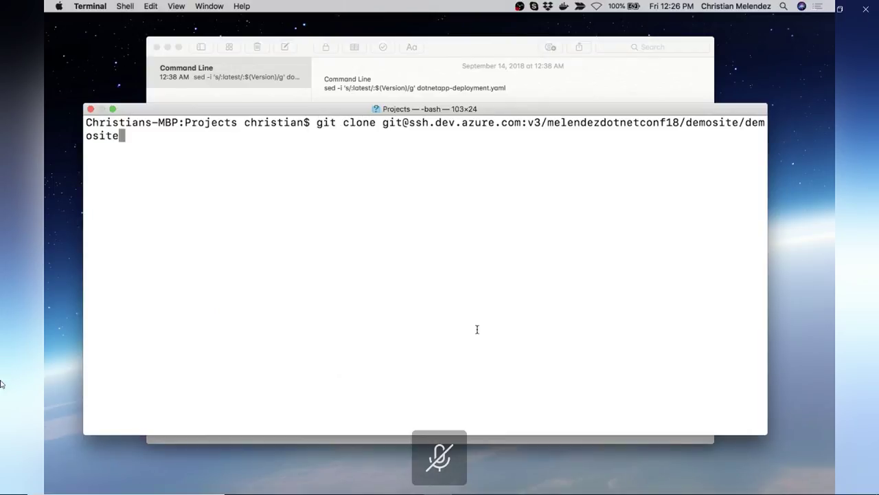
key("Return")
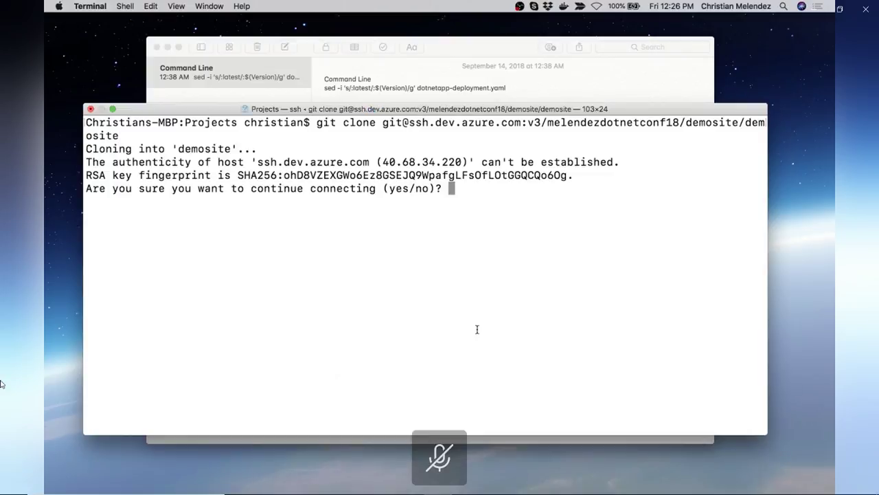
type("yes")
key("Return")
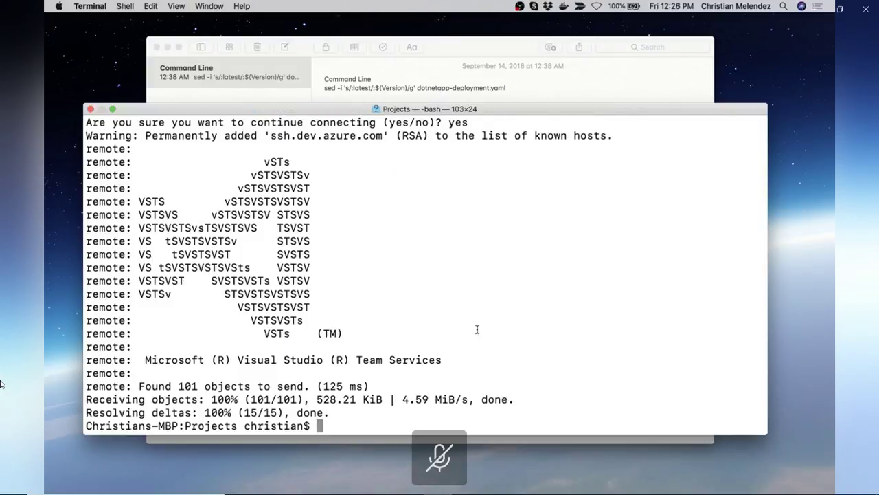
type("ls -la")
key("Return")
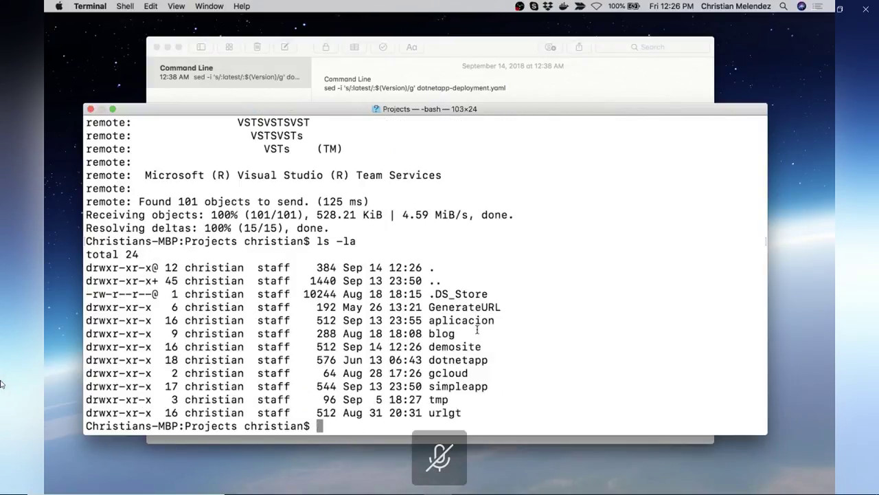
Switch to Visual Studio Code, open the cloned demosite folder from Projects and view its Dockerfile.
key("ctrl+Right")
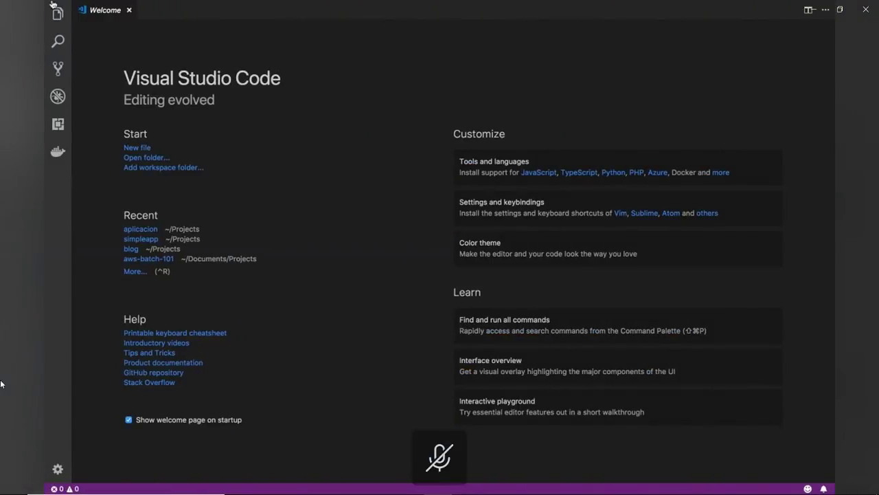
left_click(109, 8)
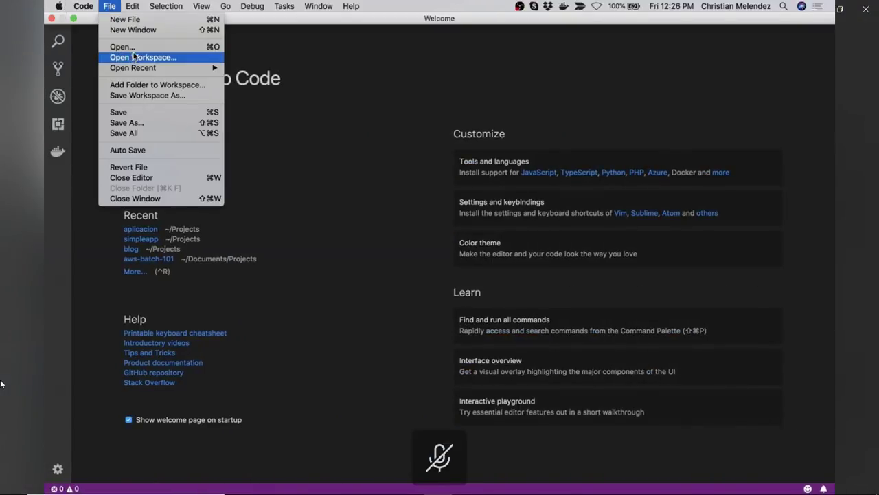
left_click(136, 44)
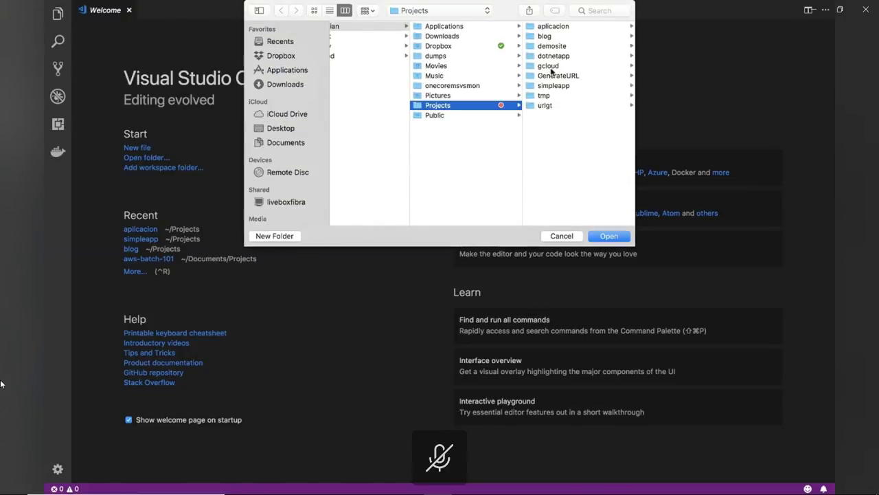
left_click(555, 46)
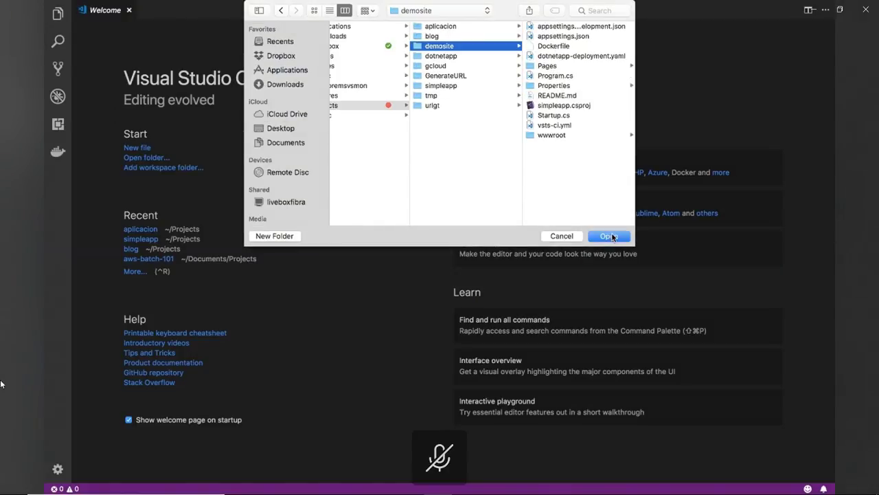
left_click(611, 236)
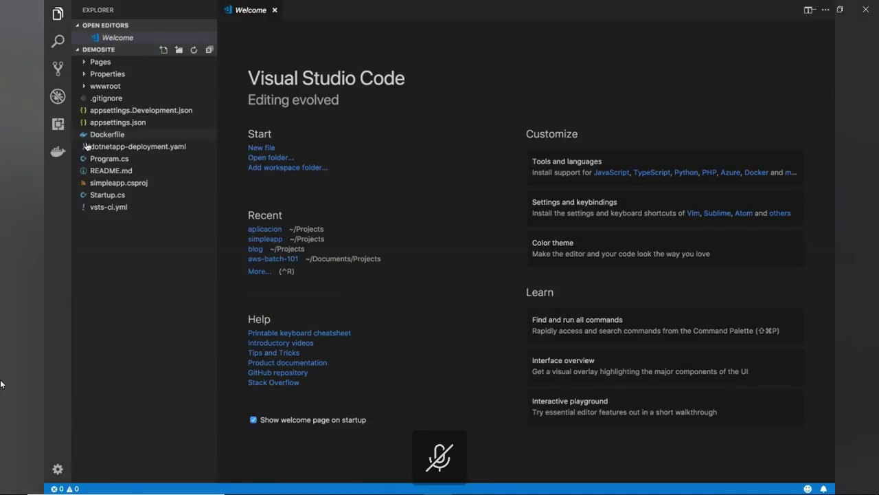
left_click(107, 135)
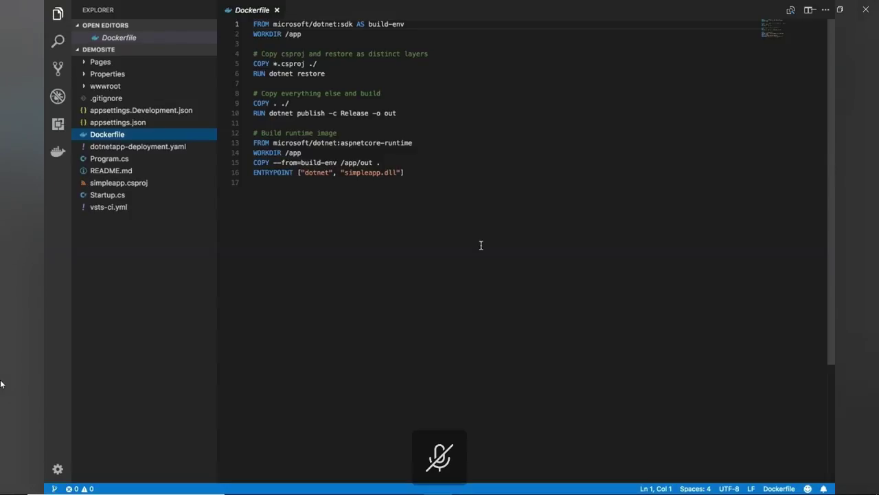
Return to Terminal and try to build a Docker image tagged simpleapp:latest under the Docker Hub account, running "docker buil -t" on the current folder.
key("super+Tab")
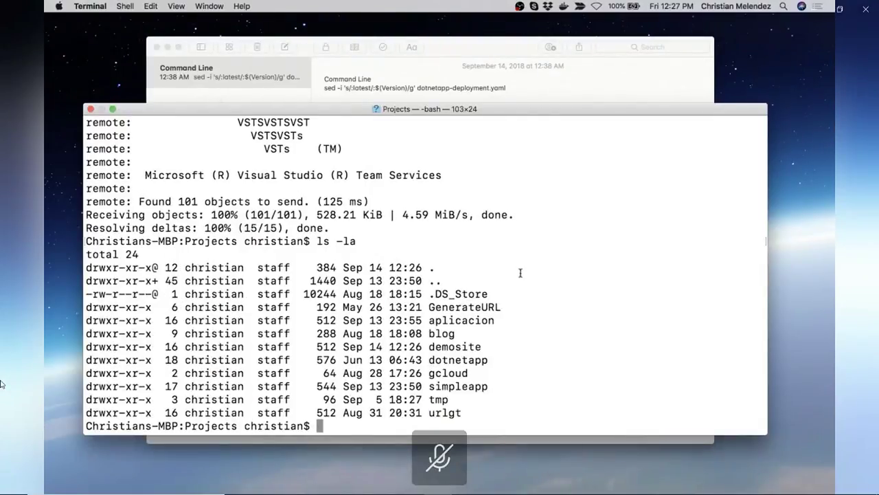
type("docker buil")
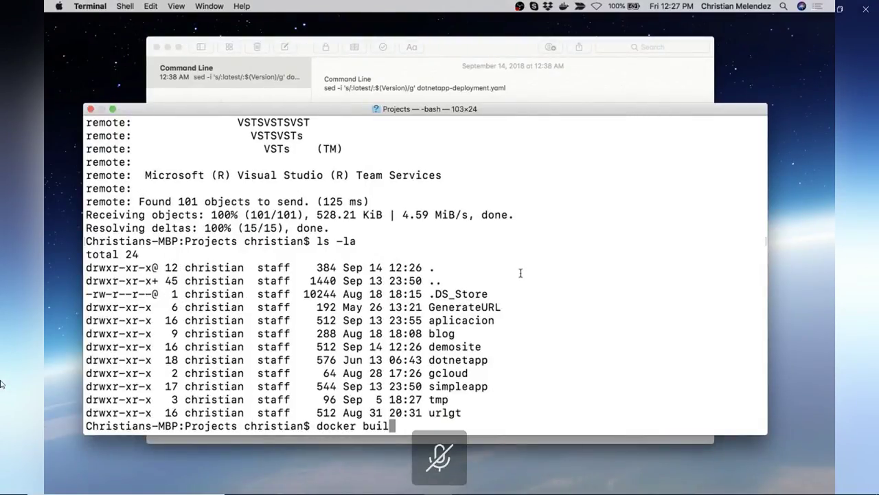
mouse_move(542, 112)
left_mouse_down()
mouse_move(537, 74)
mouse_move(540, 107)
left_mouse_up()
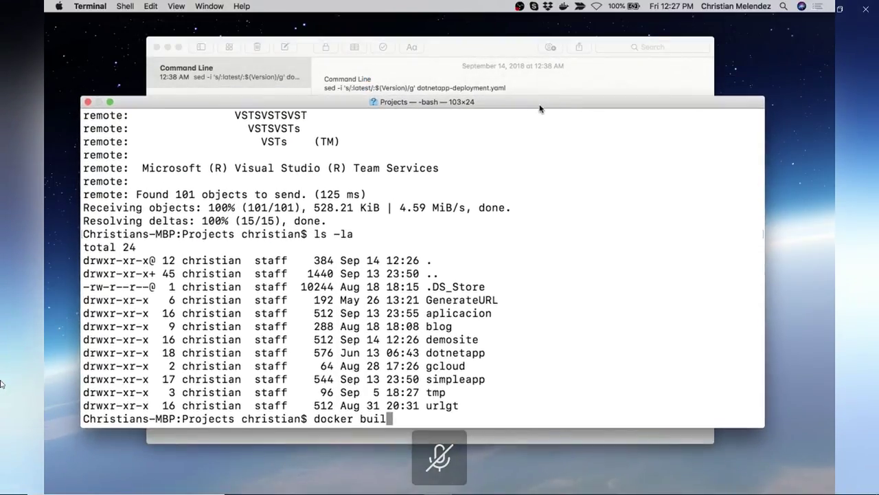
type("-t christianh")
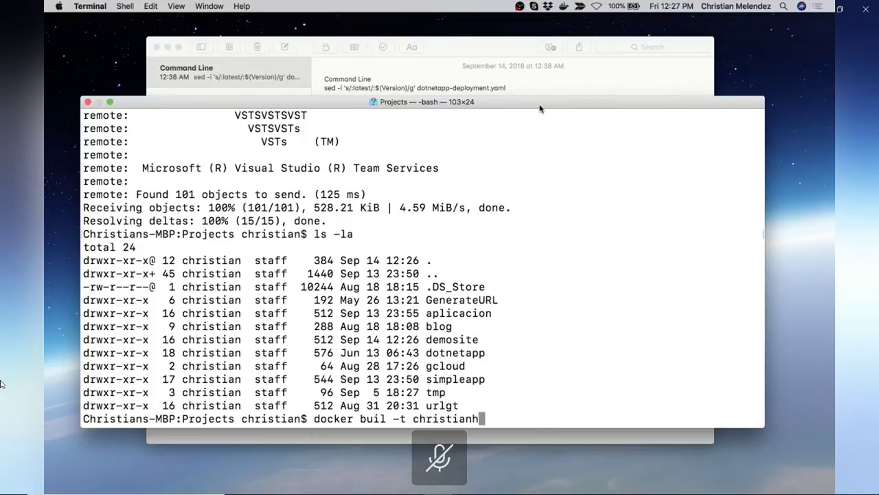
type("xc/simpleapp")
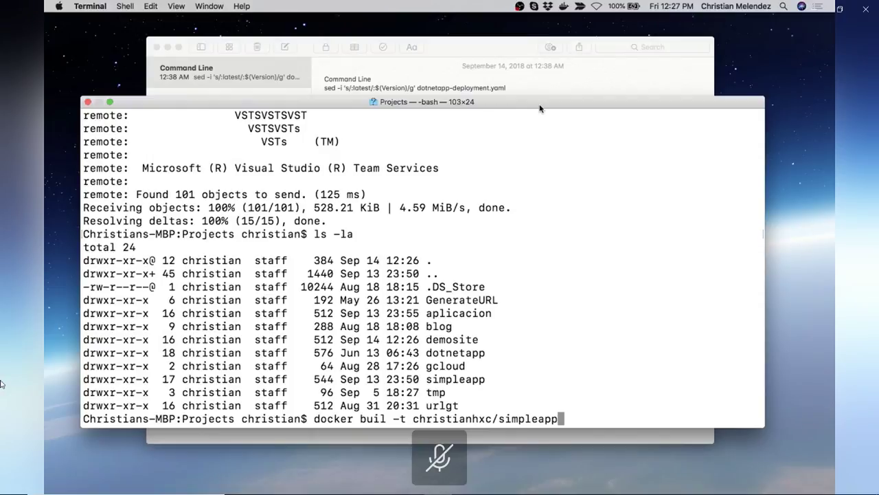
type(":latest")
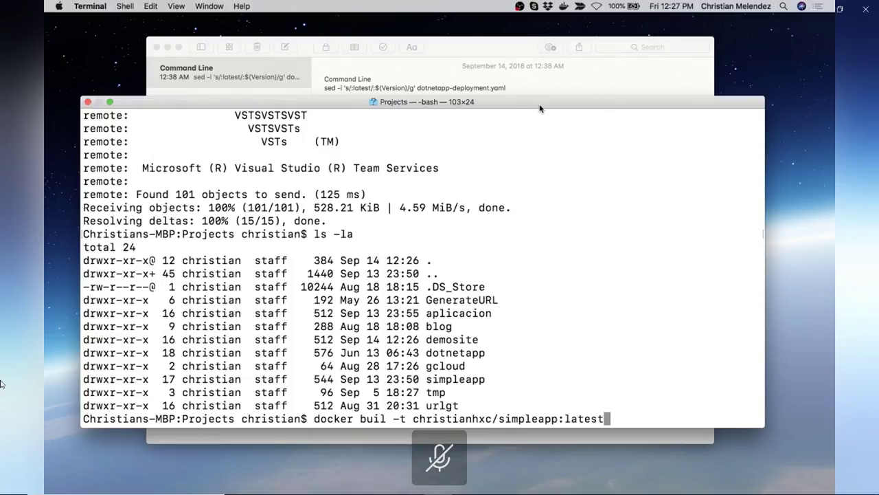
type(" .")
key("Return")
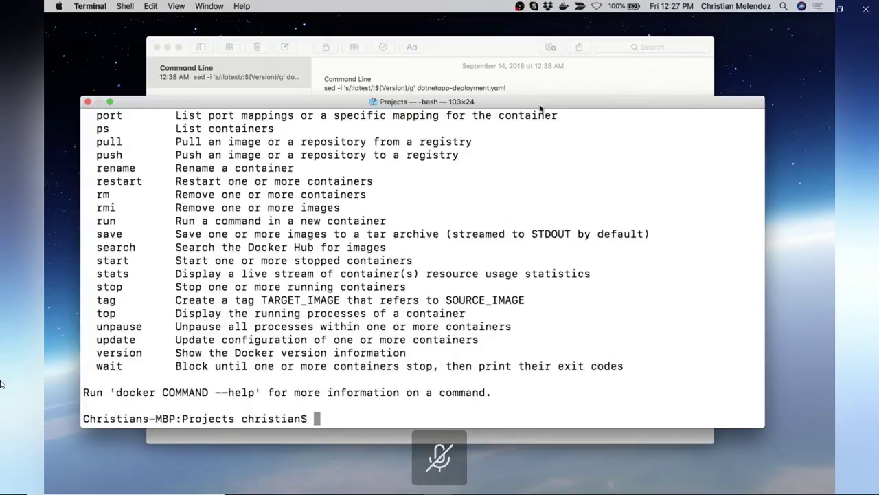
key("Up")
key("Left")
key("Left")
key("Left")
key("Left")
key("Left")
key("Left")
key("Left")
key("Left")
key("Left")
key("Left")
key("Left")
key("Left")
key("Left")
key("Left")
key("Left")
key("Left")
key("Left")
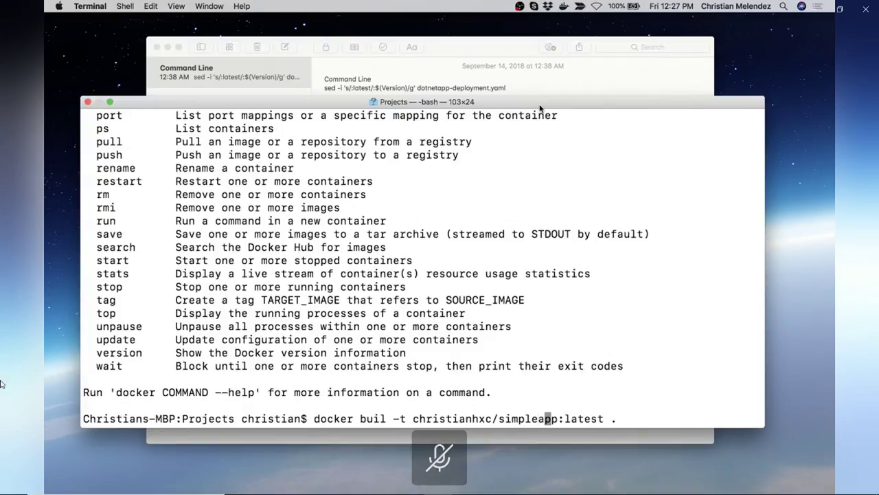
key("Left")
key("Left")
key("Left")
key("Left")
key("Left")
key("Down")
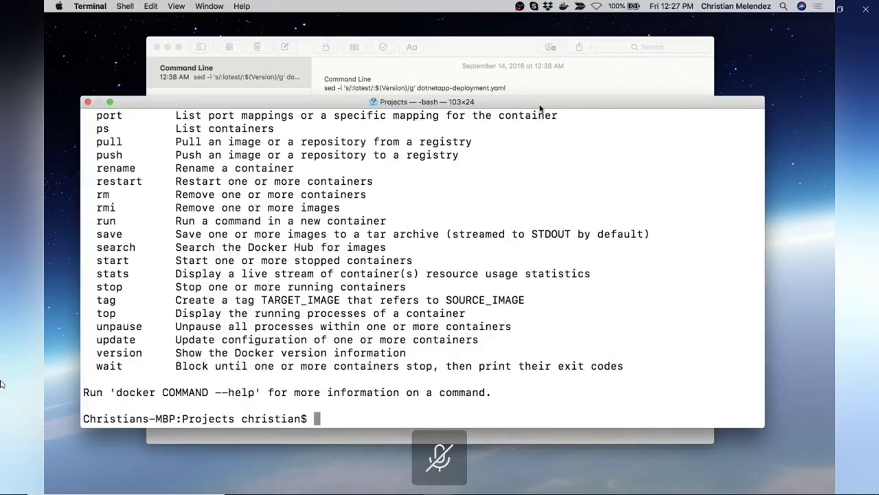
List the contents of Projects and change into the demosite directory.
type("ls")
key("Return")
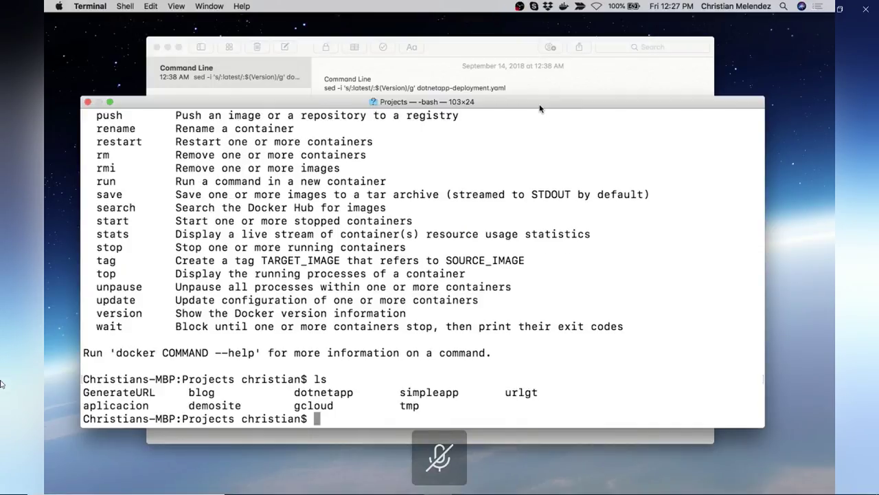
type("cd de")
key("Tab")
key("Return")
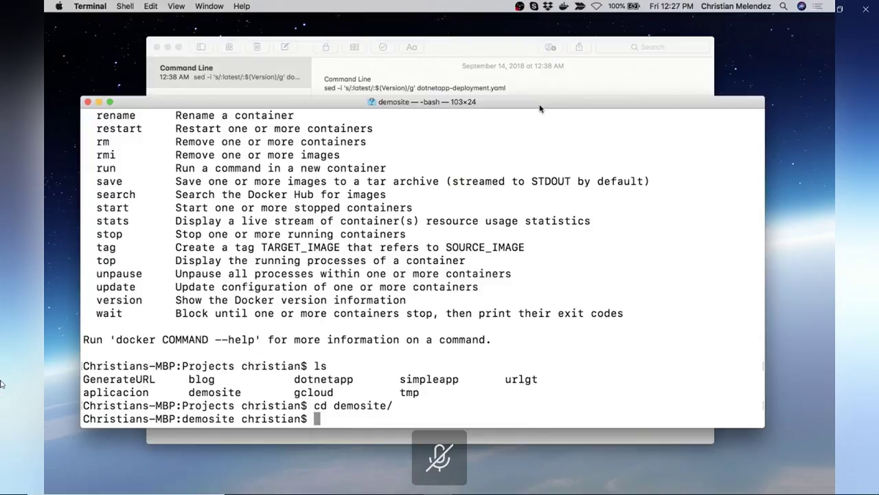
Try to rerun the previous "docker buil" command from the demosite directory and list its files.
key("Up")
key("Up")
key("Up")
key("Return")
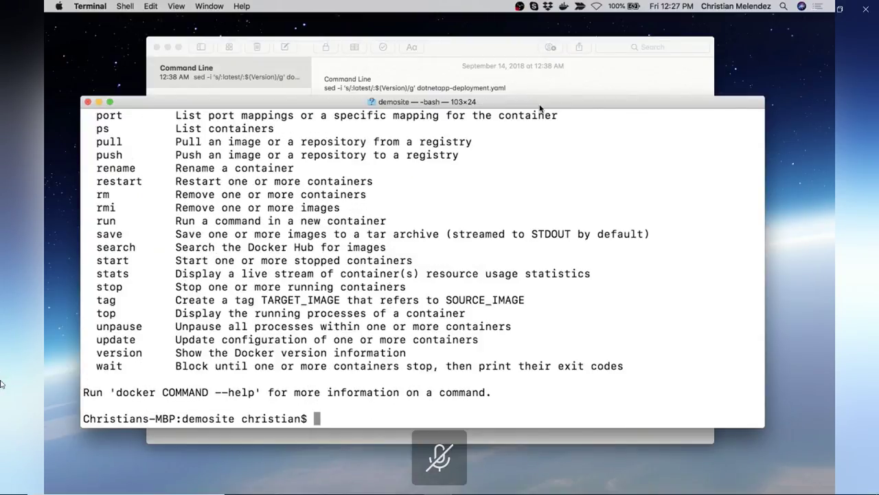
type("ls")
key("Return")
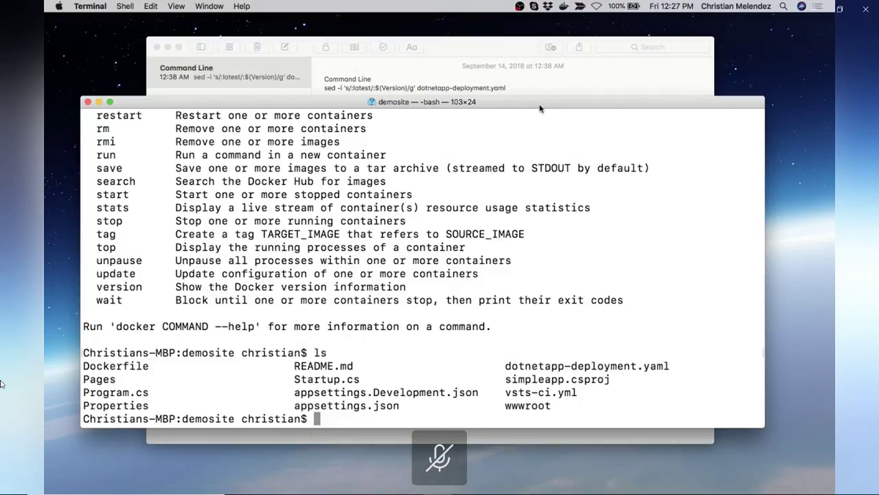
Correct the earlier command to "docker build" and build the simpleapp:latest image from the demosite directory.
key("Up")
key("Up")
key("Left")
key("Left")
key("Left")
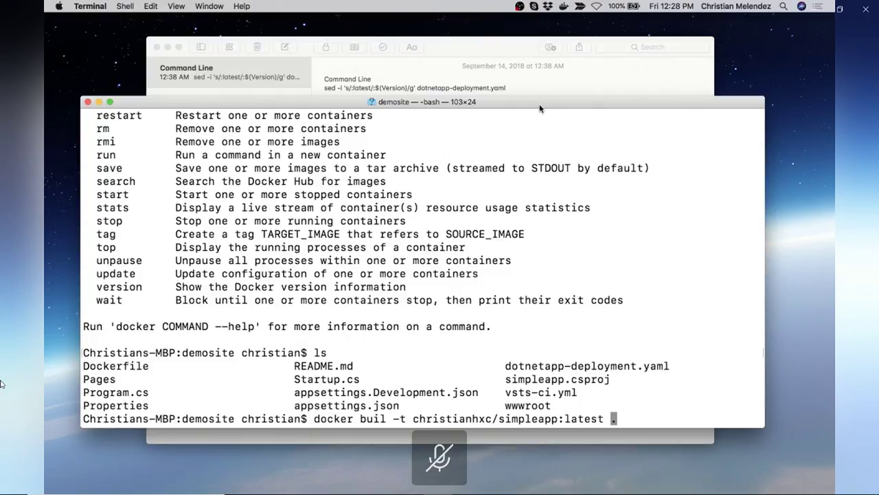
key("Left")
key("Left")
key("Left")
key("Left")
key("Left")
key("Left")
key("Left")
key("Left")
key("Left")
key("Left")
key("Left")
key("Left")
key("Left")
key("Left")
key("Left")
key("Left")
key("Left")
key("Left")
key("Left")
key("Left")
key("Left")
key("Left")
key("Left")
key("Left")
key("Left")
key("Left")
key("Left")
key("Left")
key("Left")
type("d")
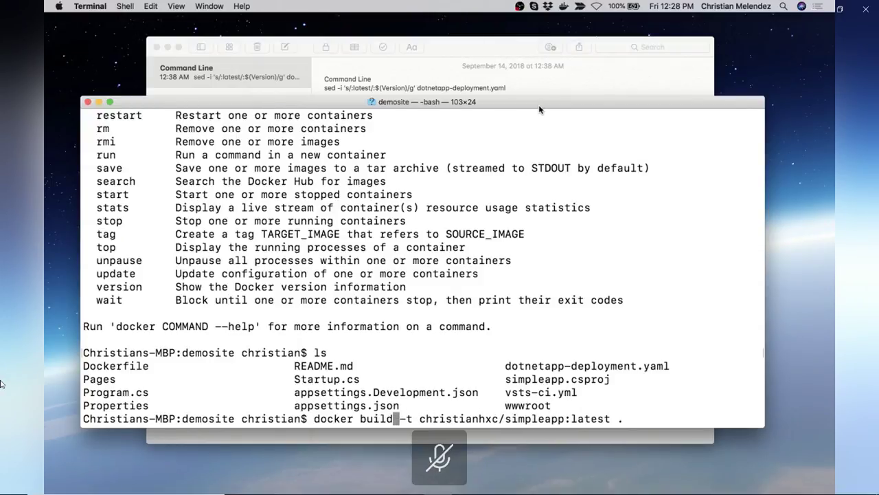
key("Return")
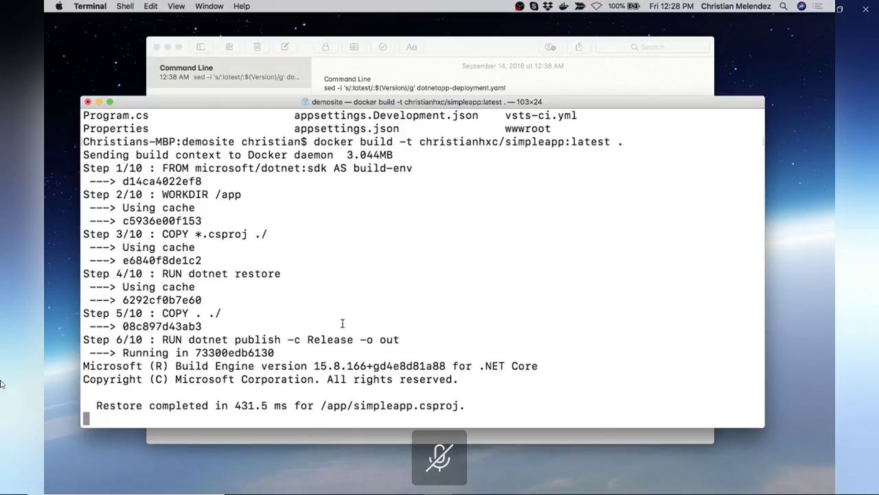
Examine Docker's Kubernetes preferences and its available Kubernetes contexts, and return to Terminal.
left_click(563, 8)
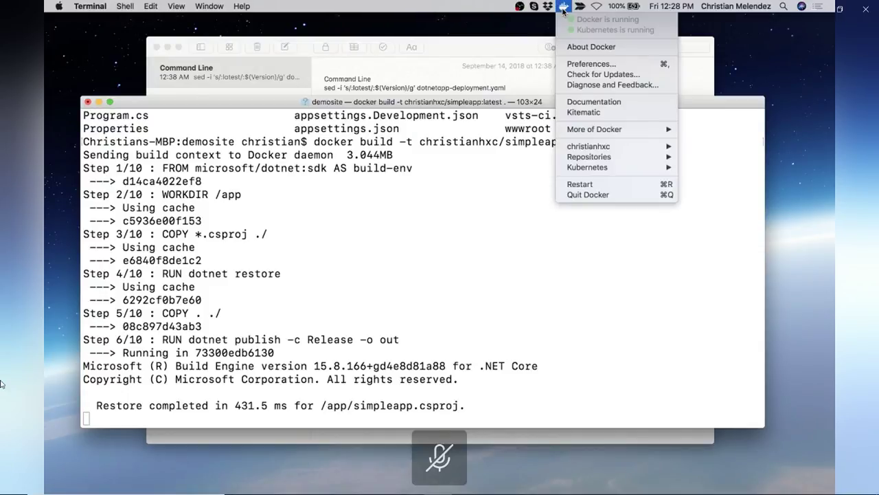
left_click(596, 64)
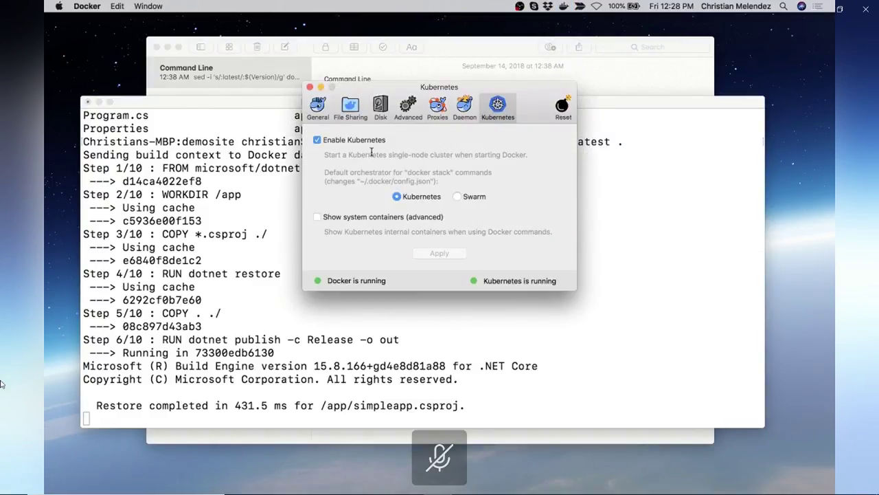
left_click(310, 86)
left_click(563, 6)
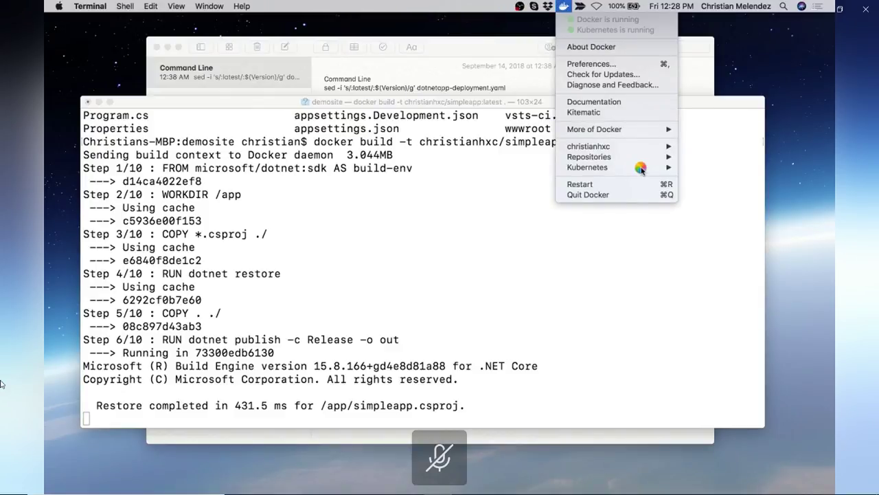
mouse_move(641, 169)
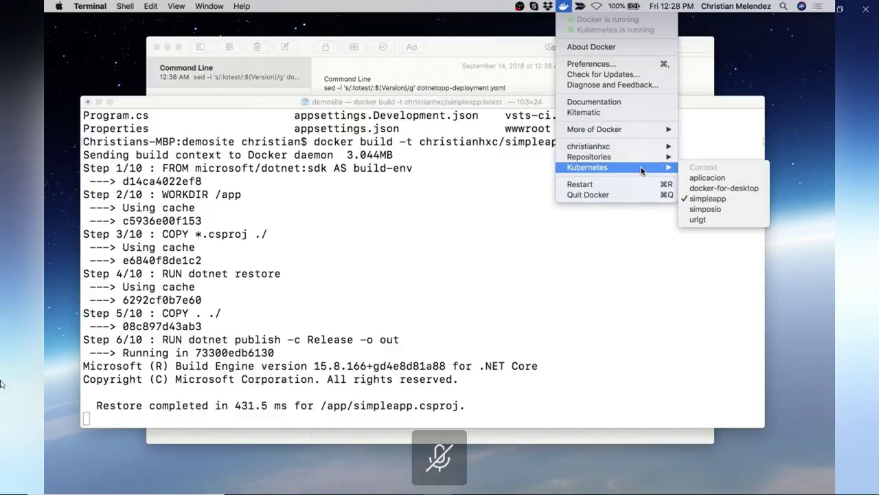
left_click(711, 193)
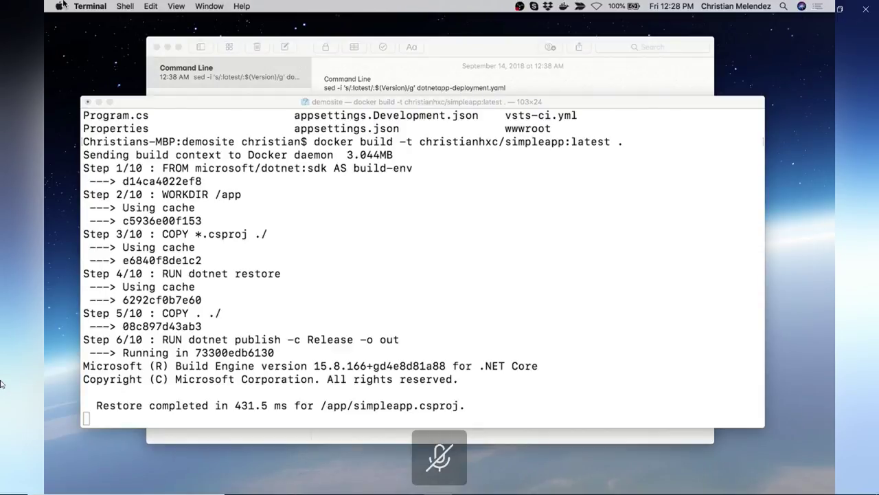
left_click(103, 8)
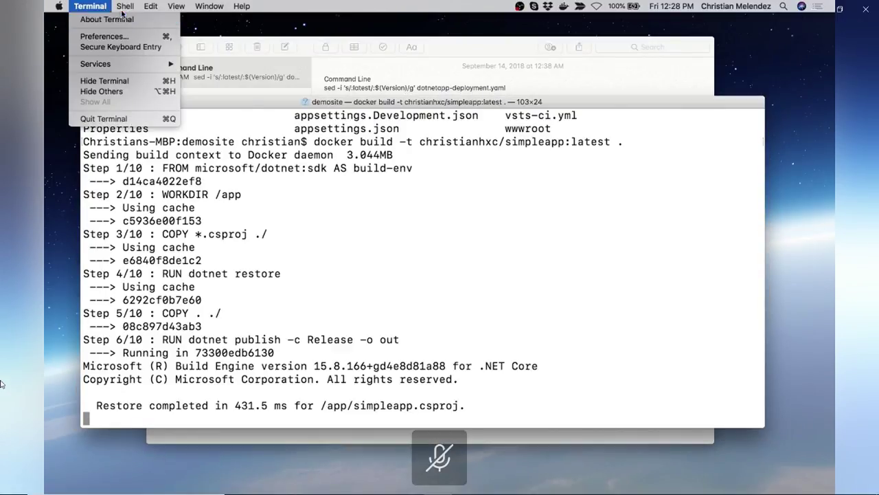
Open a new Basic-profile Terminal window, list the Kubernetes pods with "kubectl get pods", and close that window.
mouse_move(125, 6)
mouse_move(144, 30)
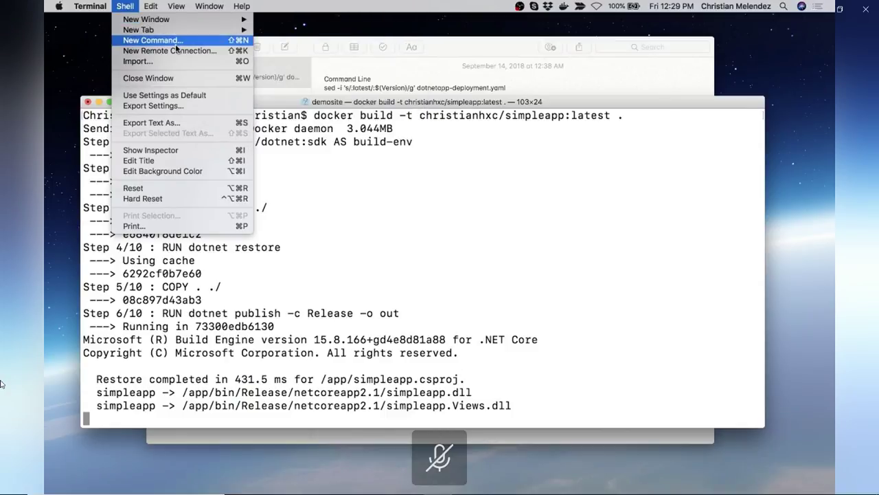
mouse_move(180, 20)
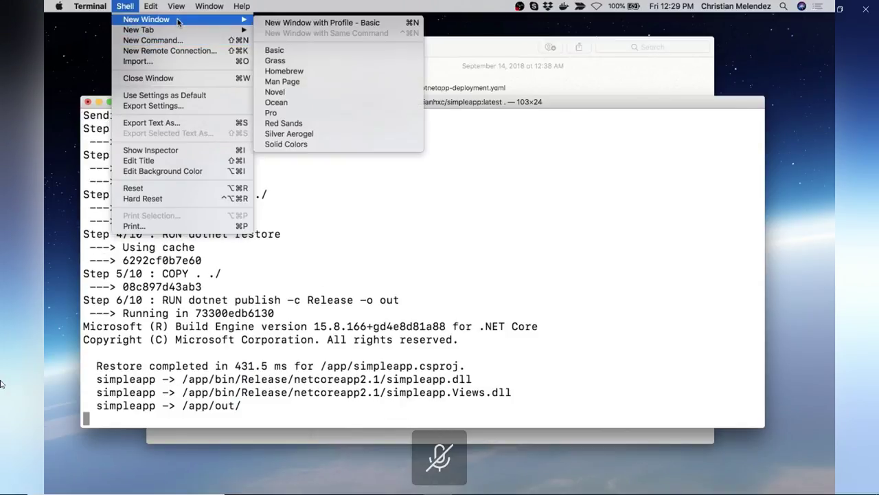
left_click(286, 23)
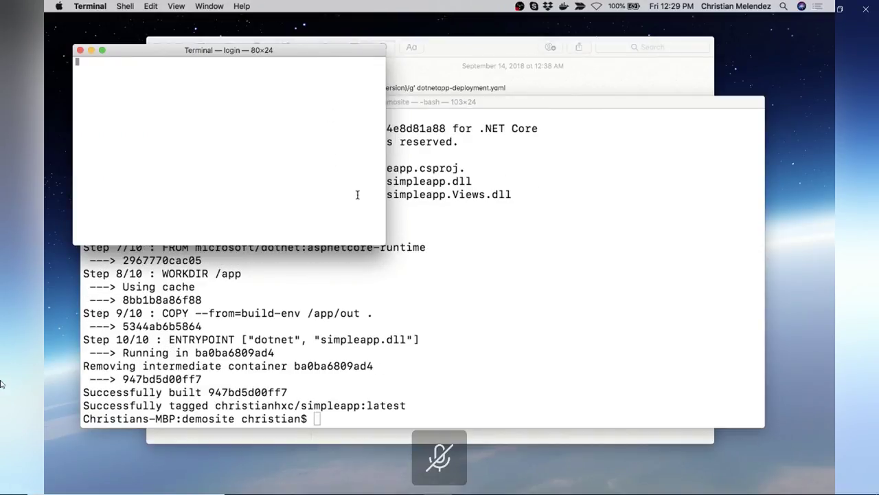
type("kubectl ")
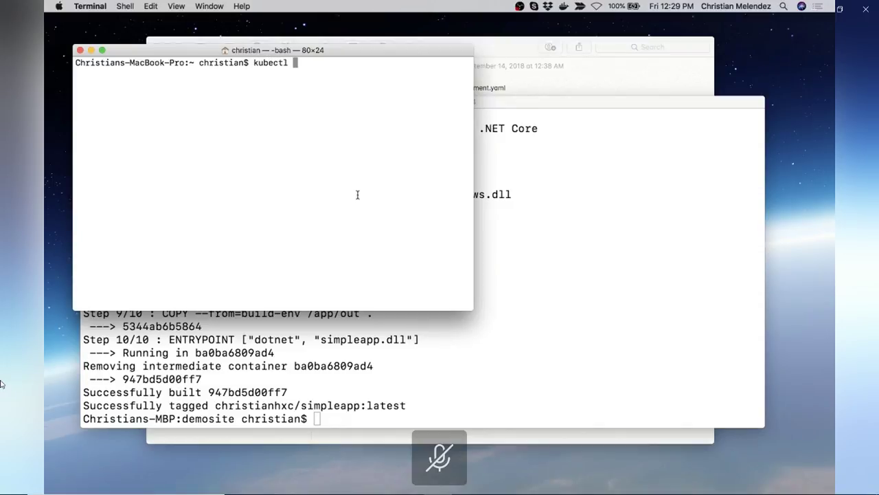
type("get pods")
key("Return")
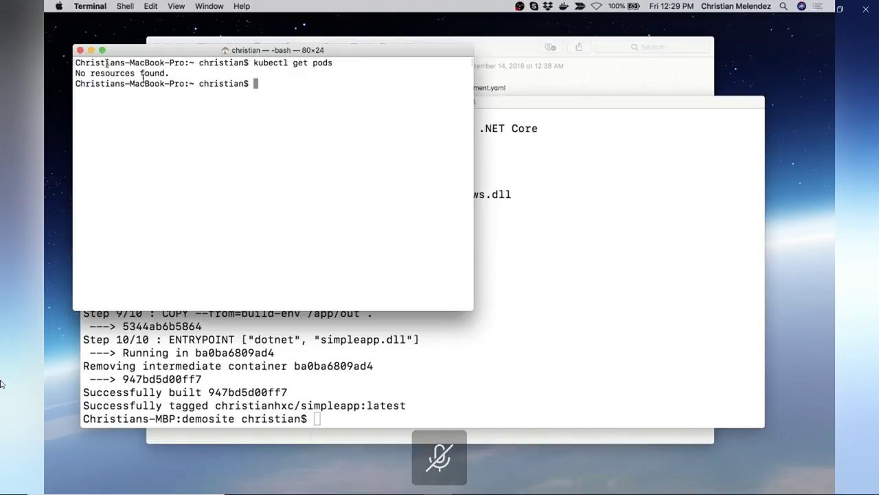
left_click(80, 51)
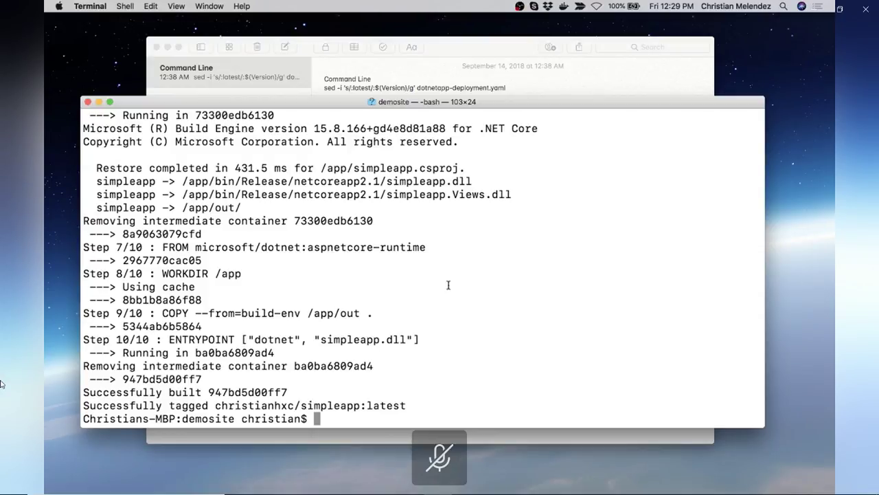
Push the simpleapp:latest image to its Docker Hub repository with "docker push".
type("docker")
type("push c")
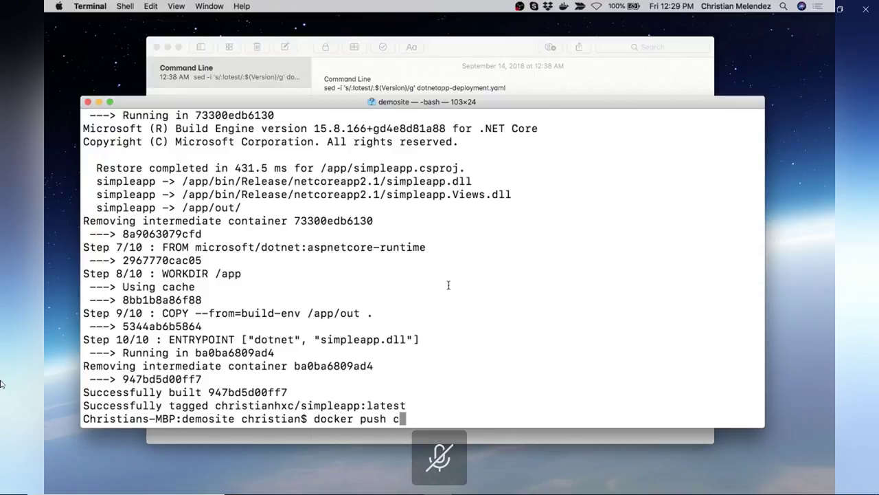
type("hristianhxc/")
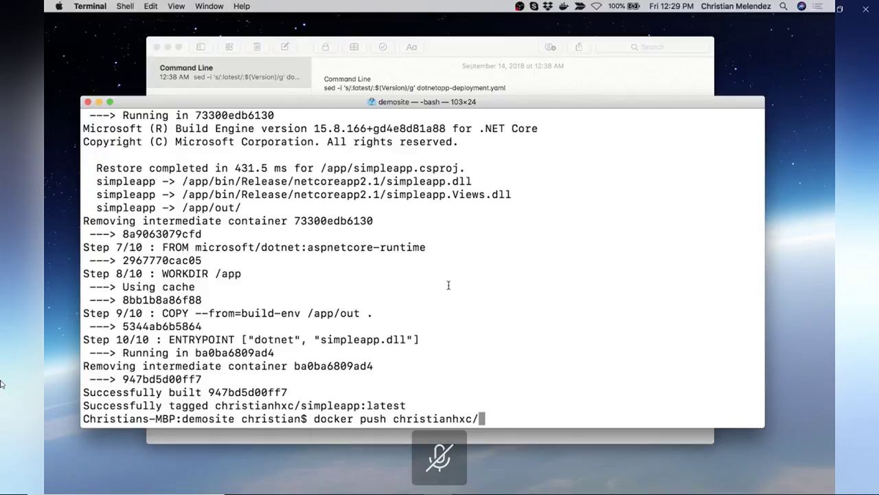
type("simple")
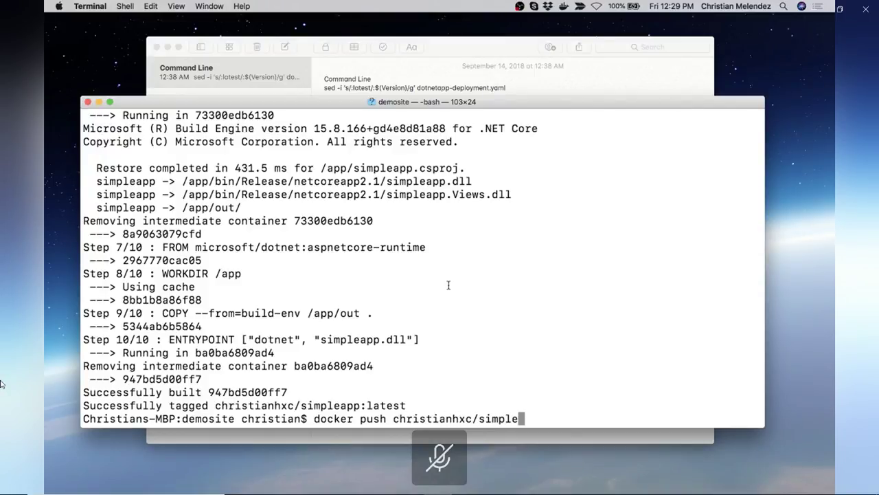
type("app:latest")
key("Return")
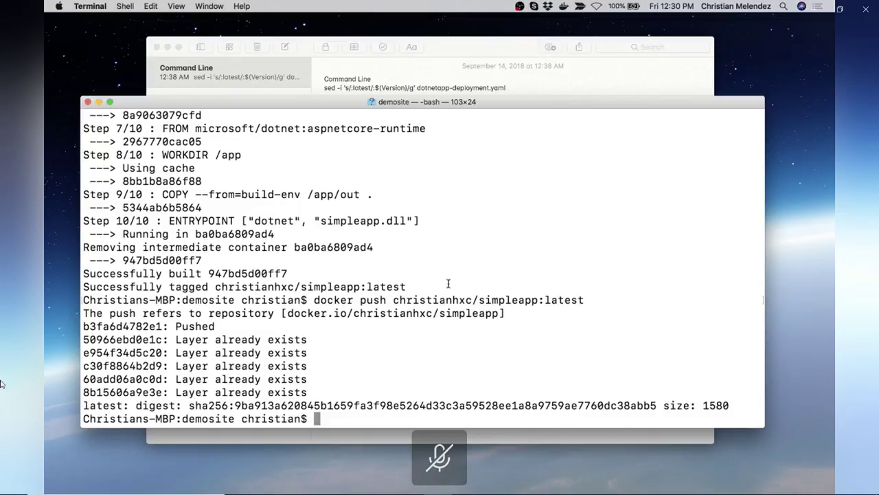
Switch to the browser and reload the simpleapp repository's tags page on Docker Hub.
key("ctrl+Right")
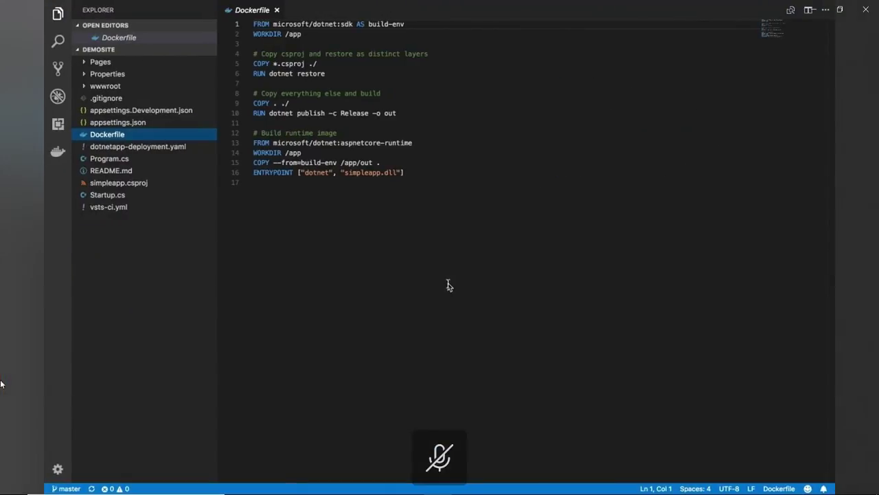
key("ctrl+Left")
key("ctrl+Left")
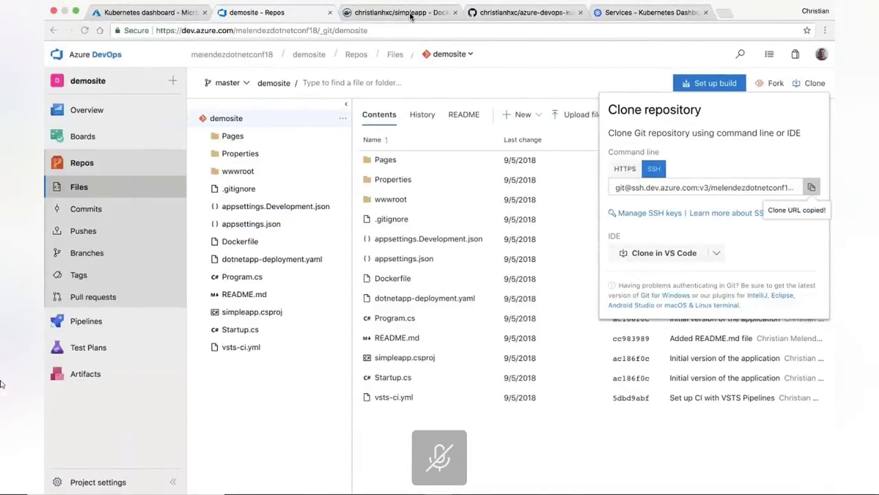
left_click(395, 13)
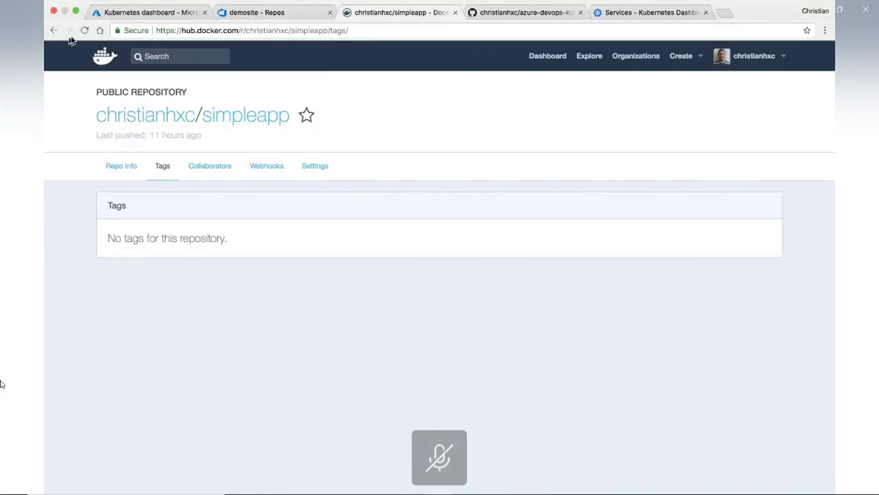
left_click(84, 31)
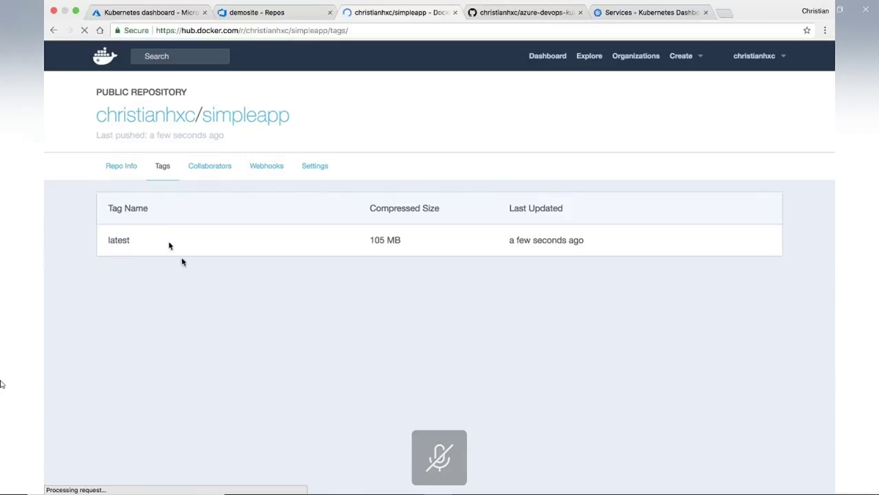
Switch to Visual Studio Code, open dotnetapp-deployment.yaml and examine the container's image reference and tag.
key("ctrl+Right")
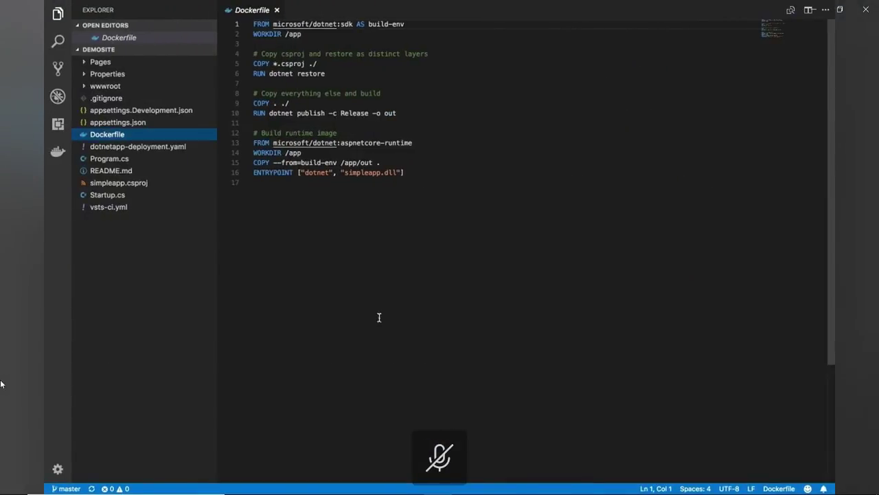
scroll(378, 316, "down", 1)
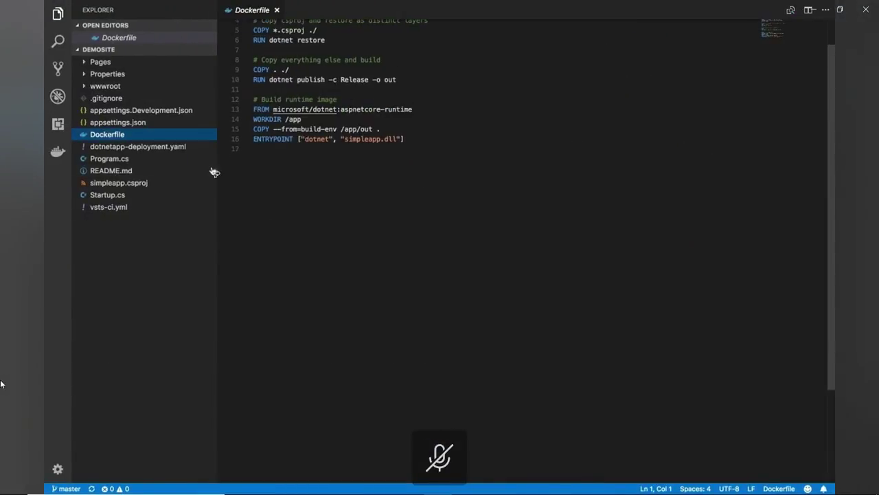
left_click(176, 150)
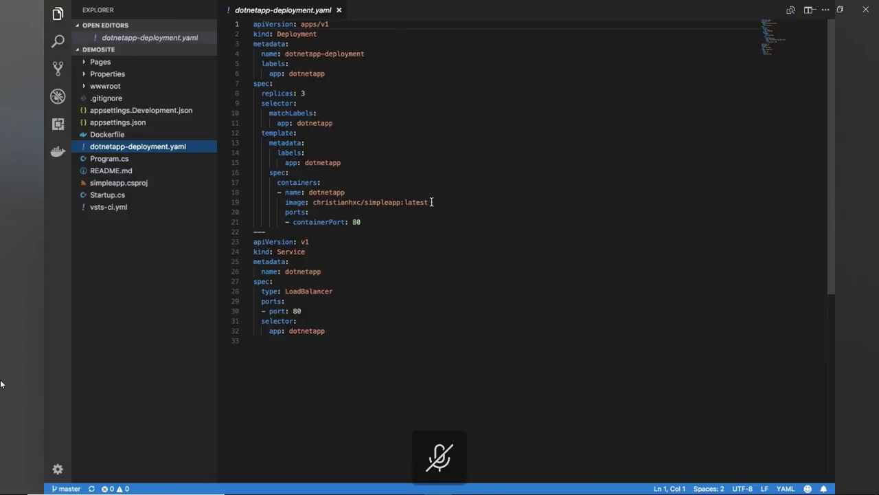
left_click_drag(431, 202, 312, 201)
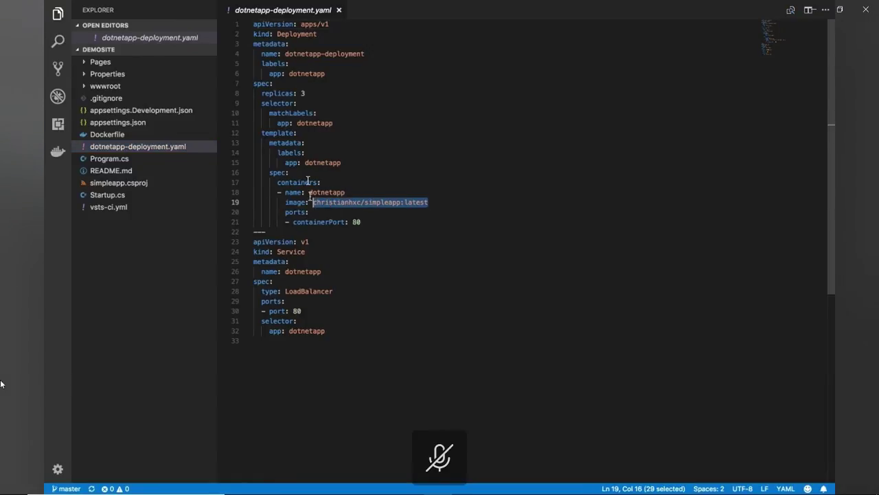
double_click(417, 202)
left_click(453, 206)
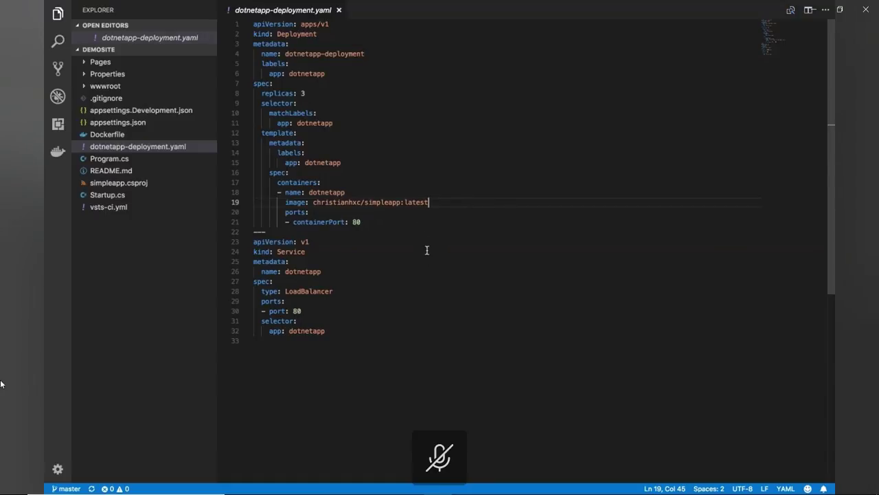
Return to Terminal and apply dotnetapp-deployment.yaml to the local Kubernetes cluster with "kubectl apply -f".
key("ctrl+Left")
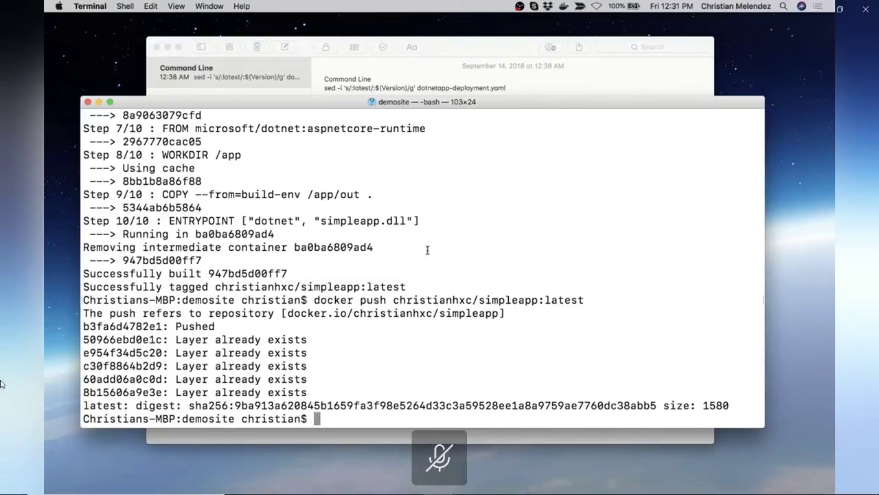
type("kubect")
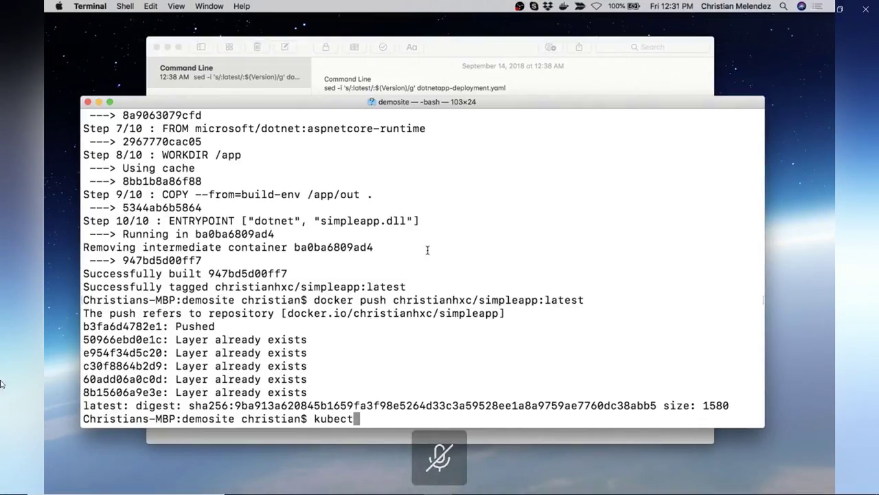
type("l apply -f dotn")
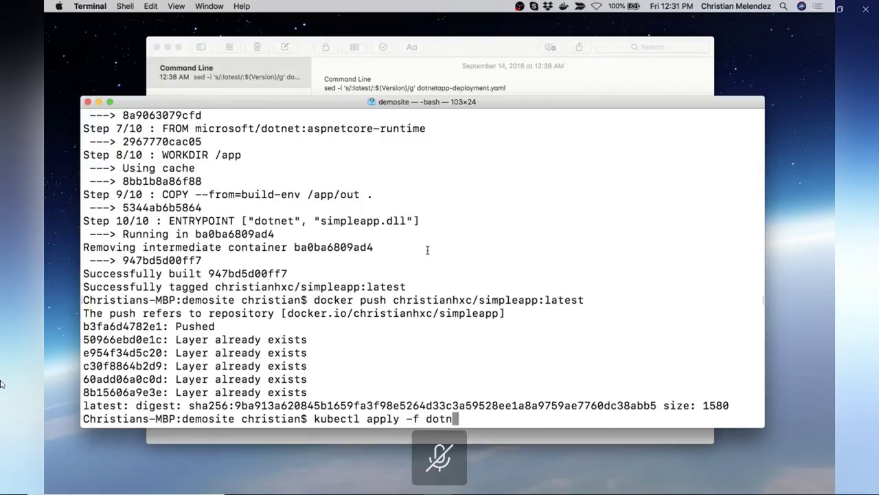
key("Tab")
key("Return")
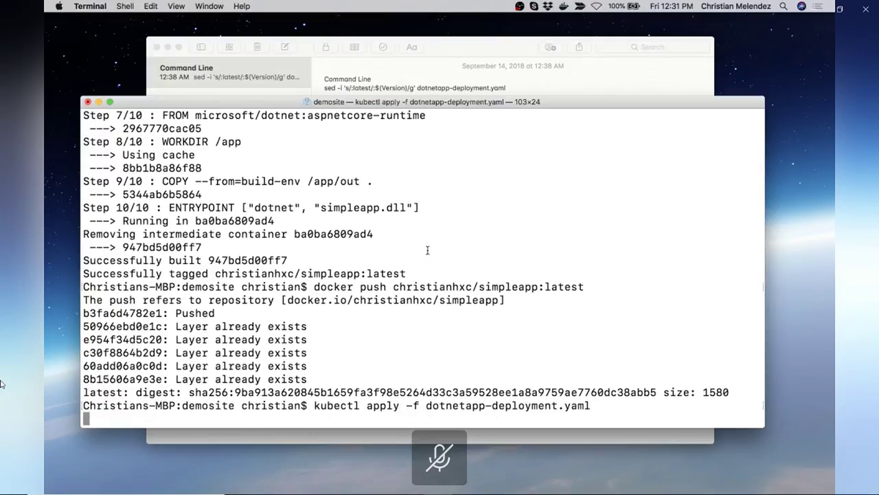
Check the deployment by listing the pods, the services ("kubectl get svc"), and the pods again.
type("kube")
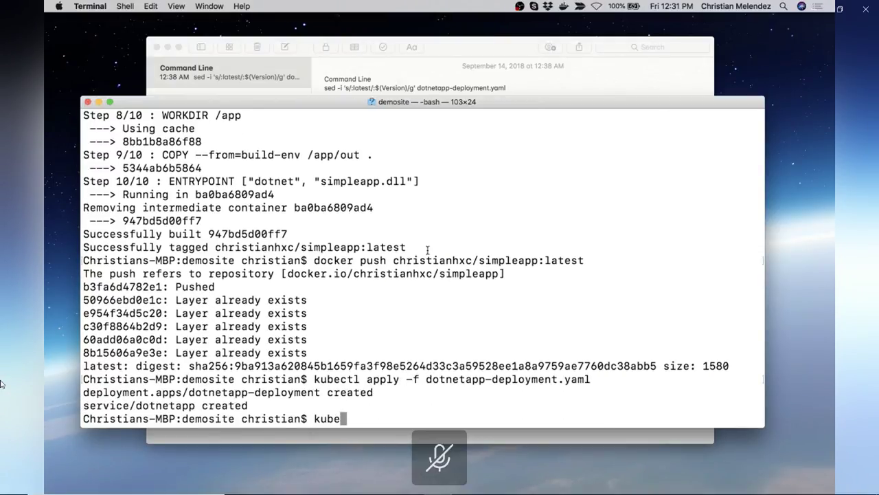
type("ctl get pods")
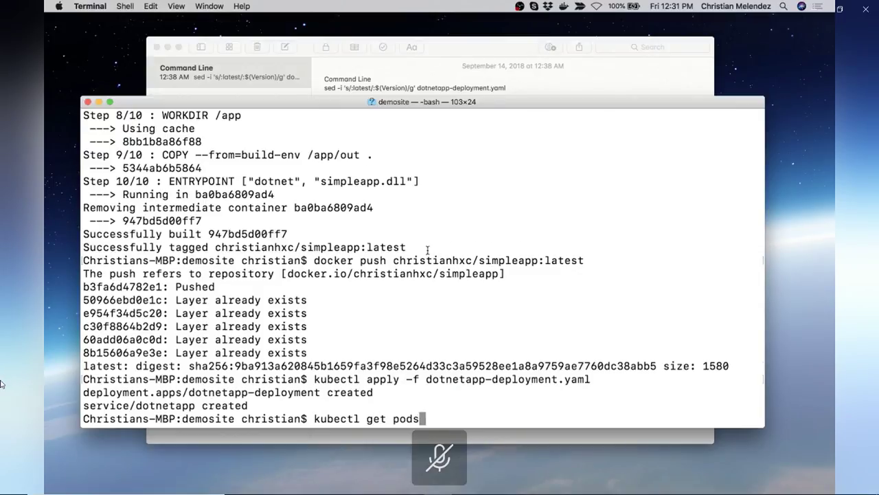
key("Return")
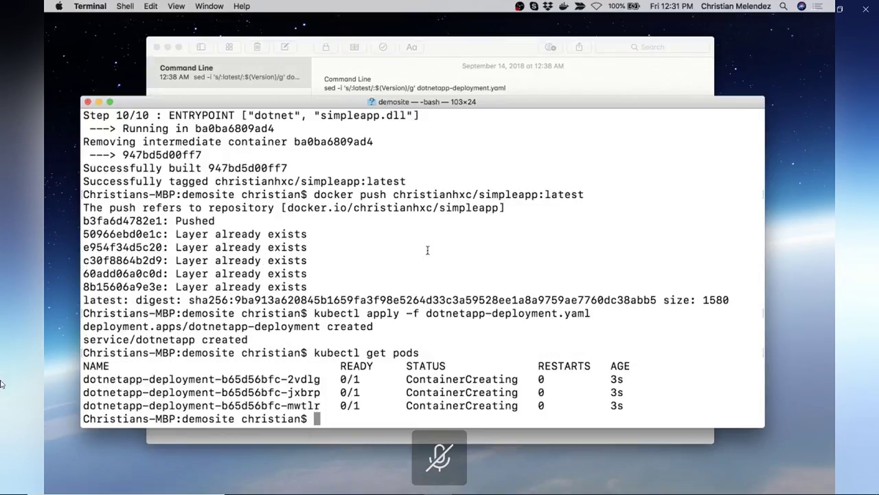
type("kubectl get svc")
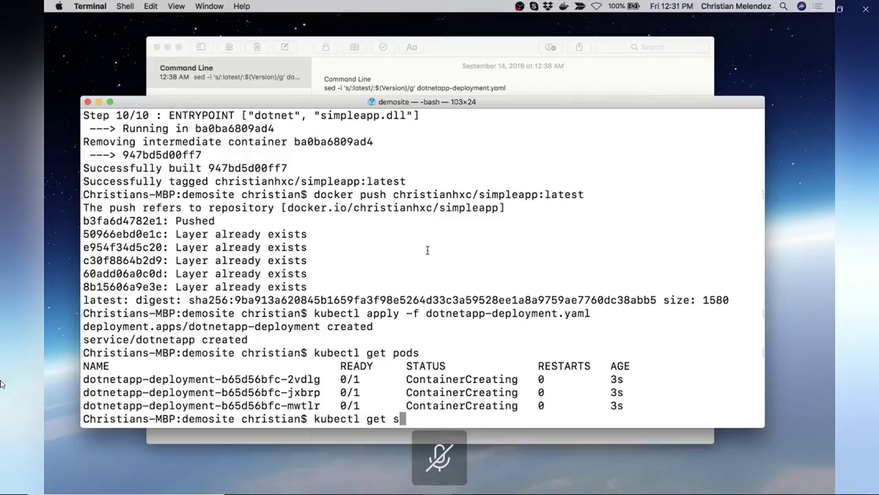
key("Return")
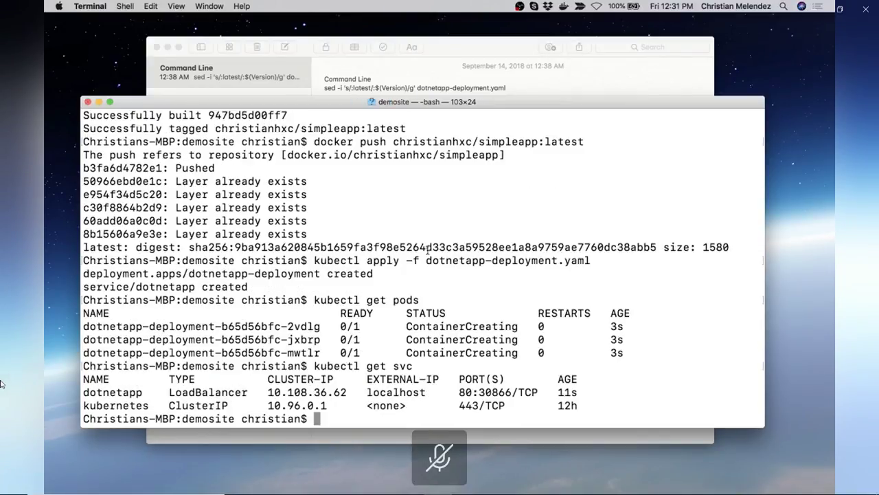
type("kubectl get pods")
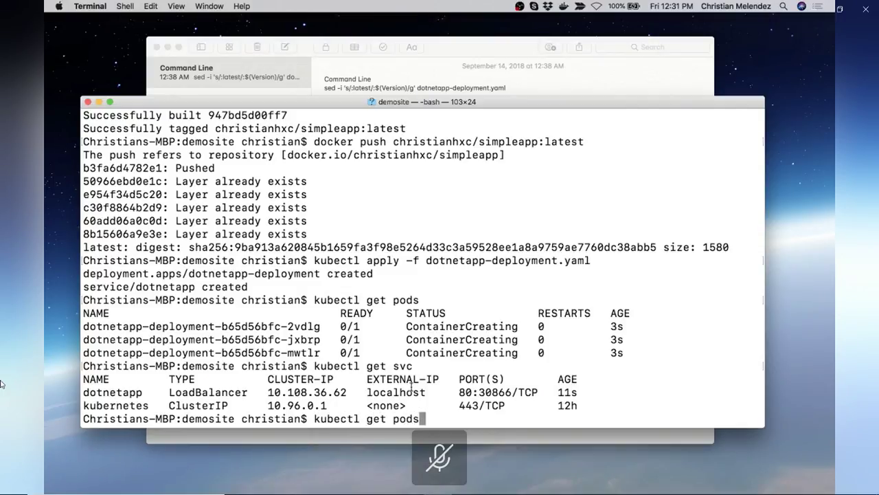
key("Return")
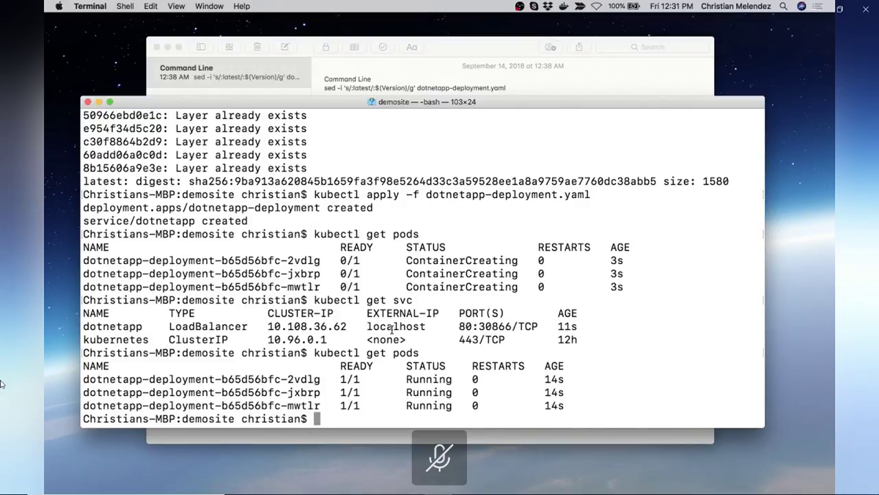
Switch to the browser, view the deployed site at localhost in a new tab, and return to Terminal.
key("ctrl+Left")
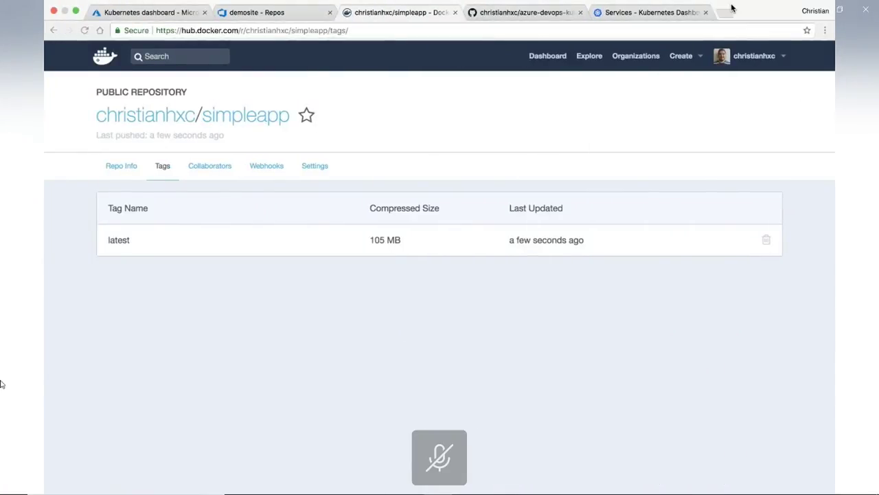
left_click(724, 15)
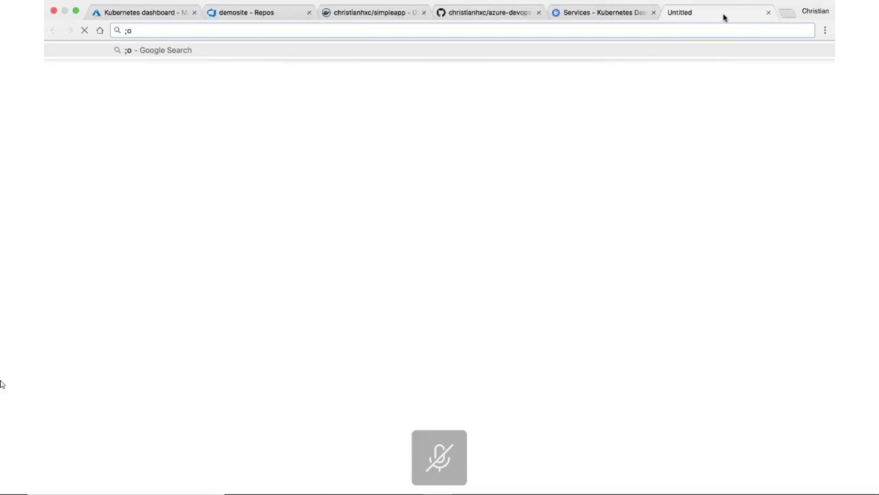
type("localhost")
key("Delete")
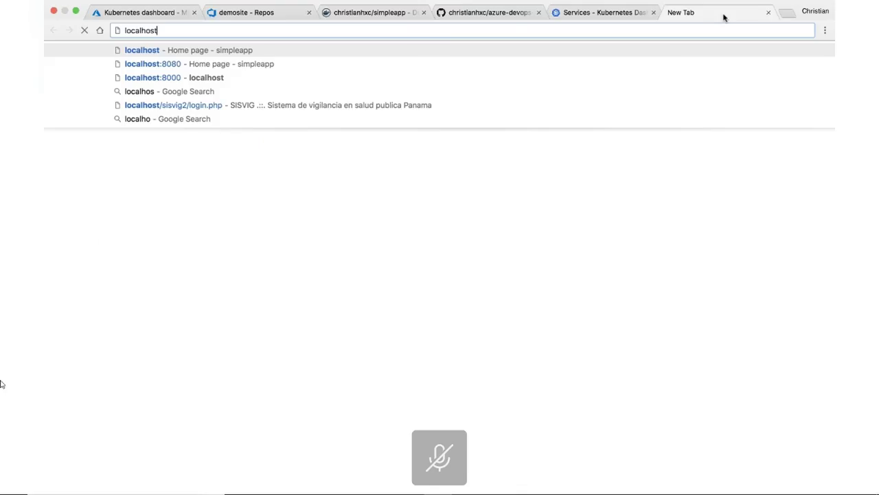
key("Return")
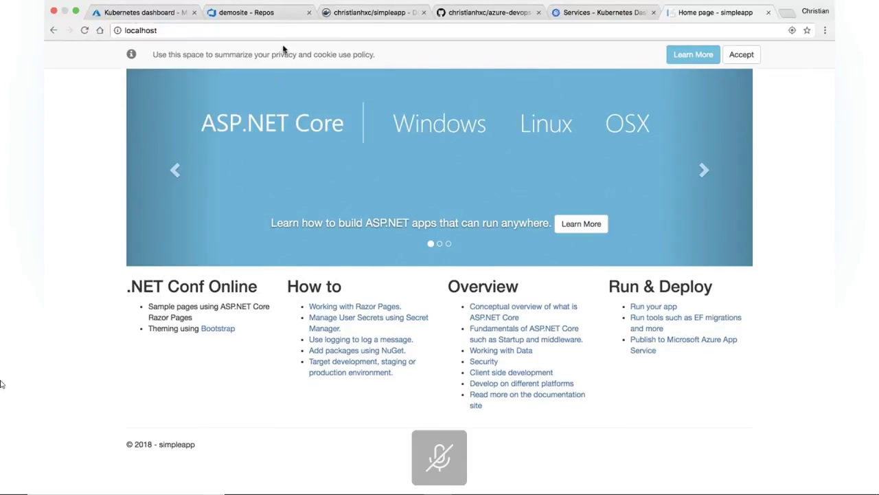
key("ctrl+Right")
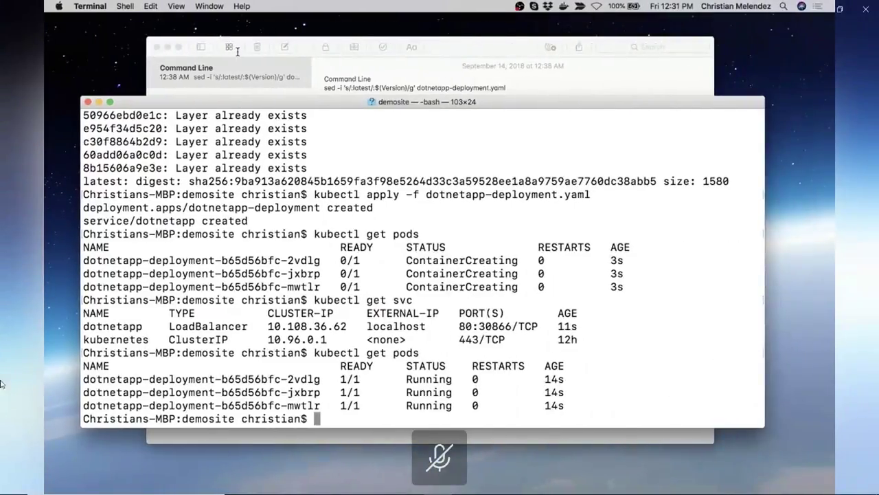
Switch to the browser and start a new build pipeline for the demosite project in Azure DevOps.
key("ctrl+Left")
left_click(255, 12)
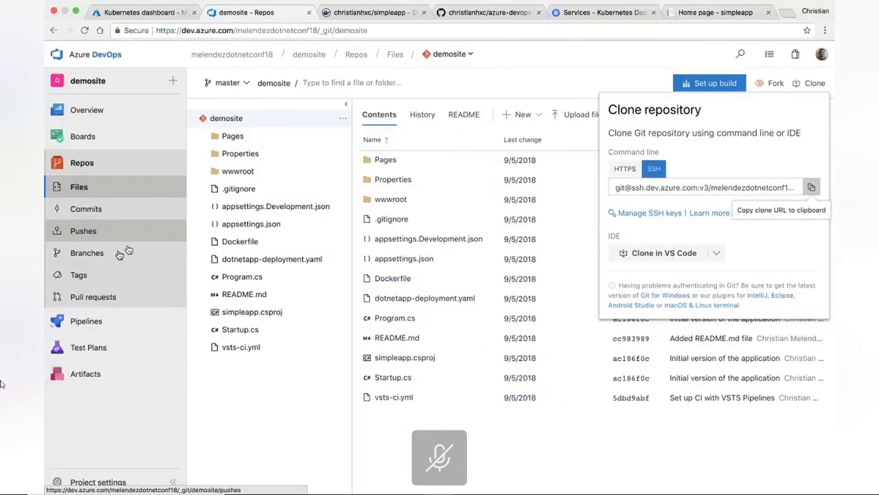
left_click(84, 321)
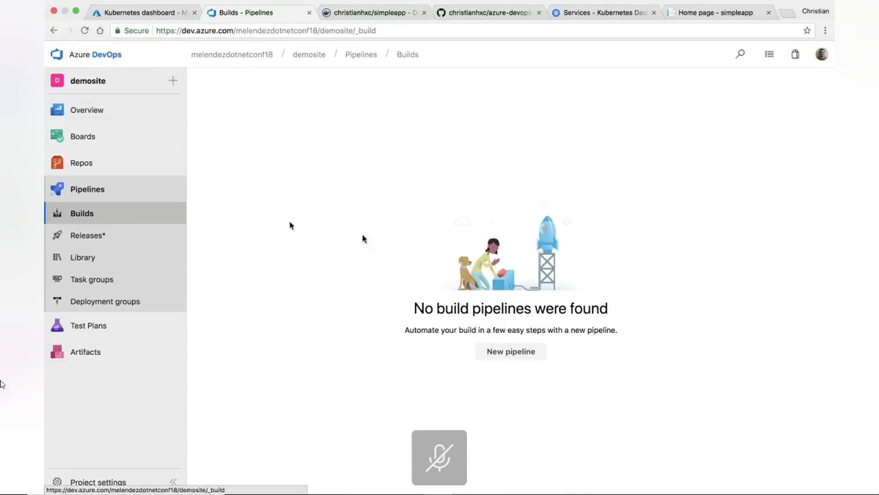
left_click(516, 357)
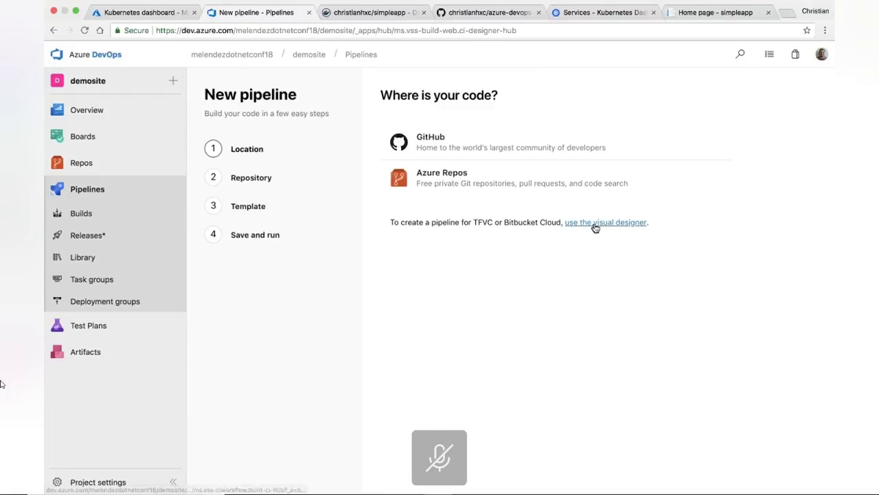
Create the pipeline with the visual designer from the demosite repository's master branch as an empty job, using the Hosted Ubuntu 1604 agent pool.
left_click(595, 221)
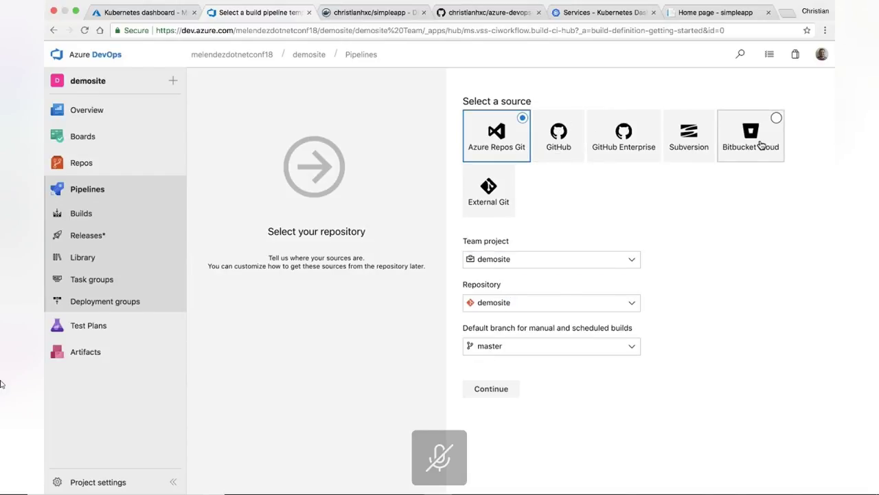
left_click(490, 388)
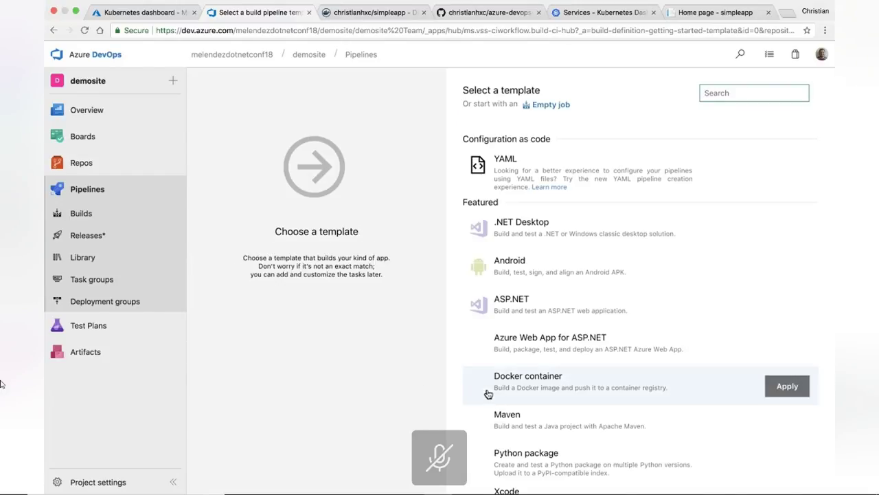
left_click(556, 106)
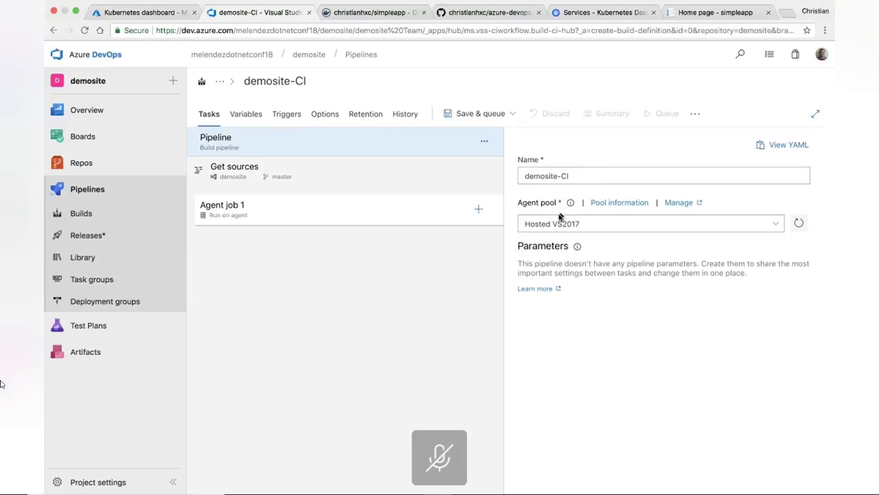
left_click(775, 223)
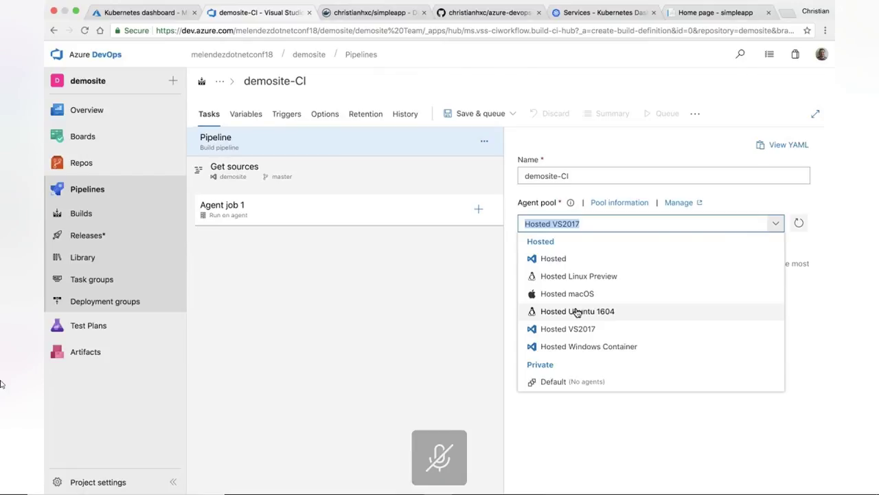
left_click(577, 311)
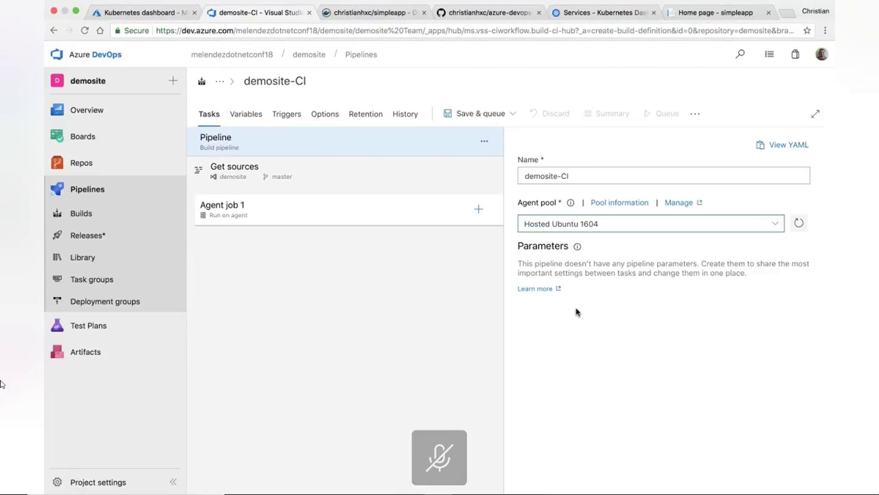
Examine the settings of Agent job 1 and of the Get sources stage in the demosite-CI pipeline.
left_click(314, 216)
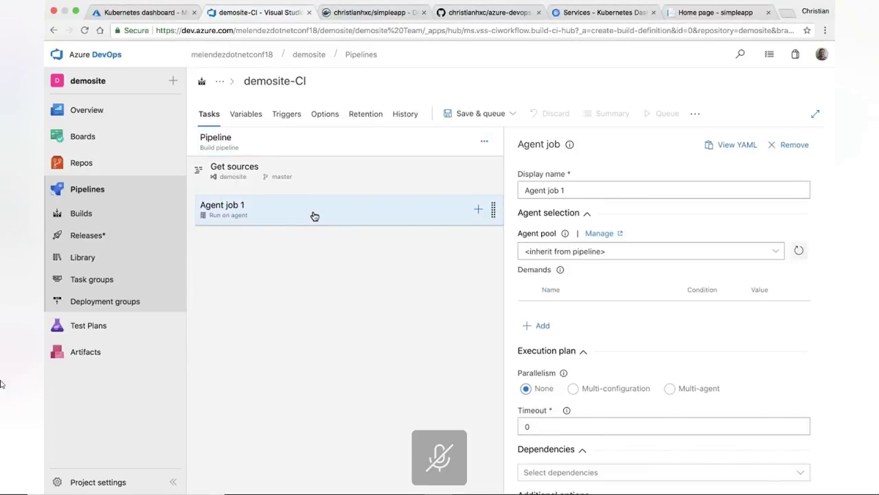
left_click(331, 180)
scroll(575, 314, "down", 3)
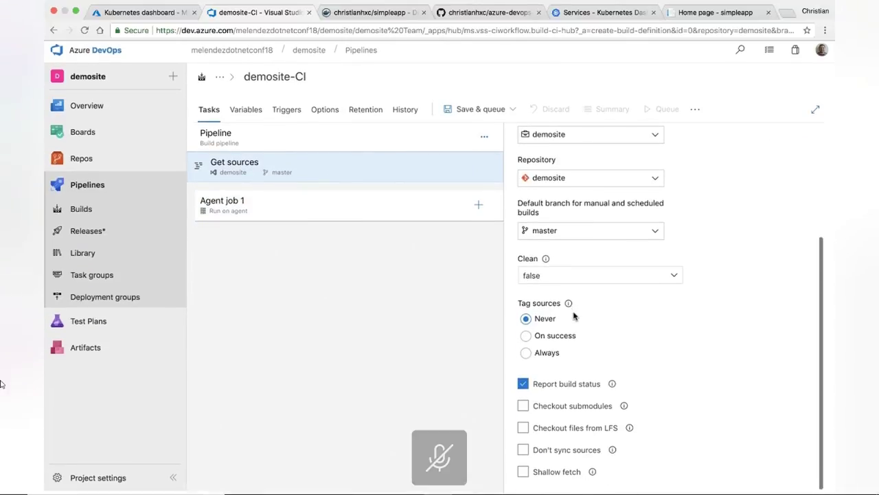
scroll(575, 314, "up", 3)
scroll(575, 313, "down", 3)
scroll(575, 314, "up", 3)
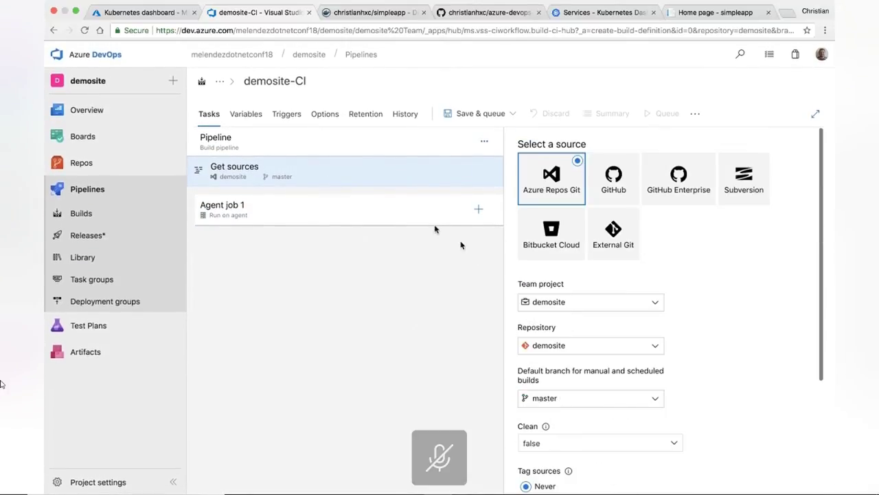
left_click(389, 212)
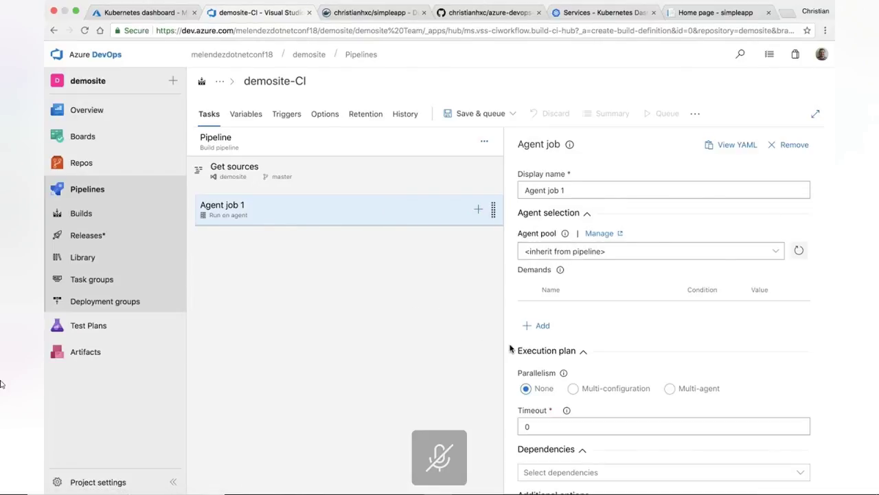
scroll(596, 334, "down", 3)
scroll(597, 334, "up", 3)
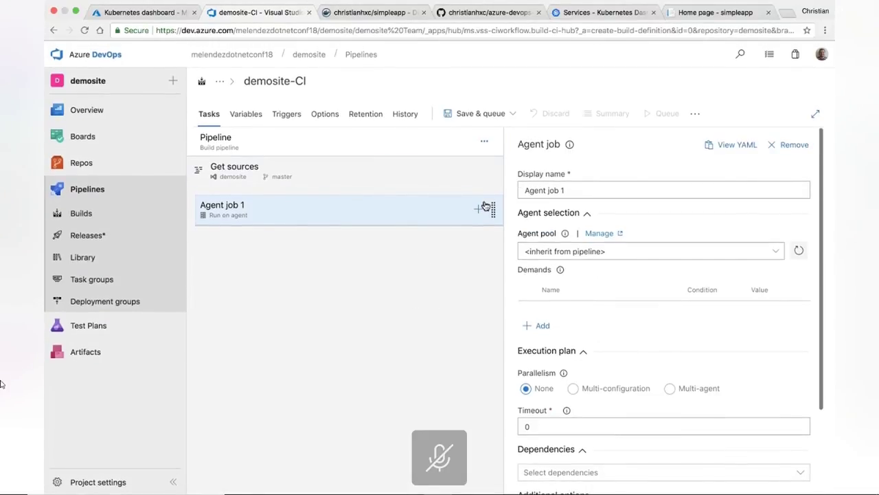
Search the task catalog for "Docker" and add the Docker task to Agent job 1.
left_click(481, 209)
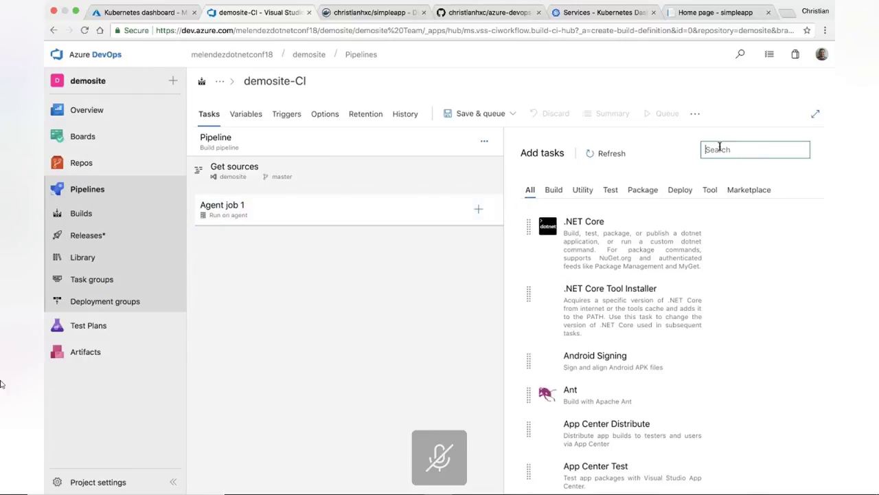
type("D")
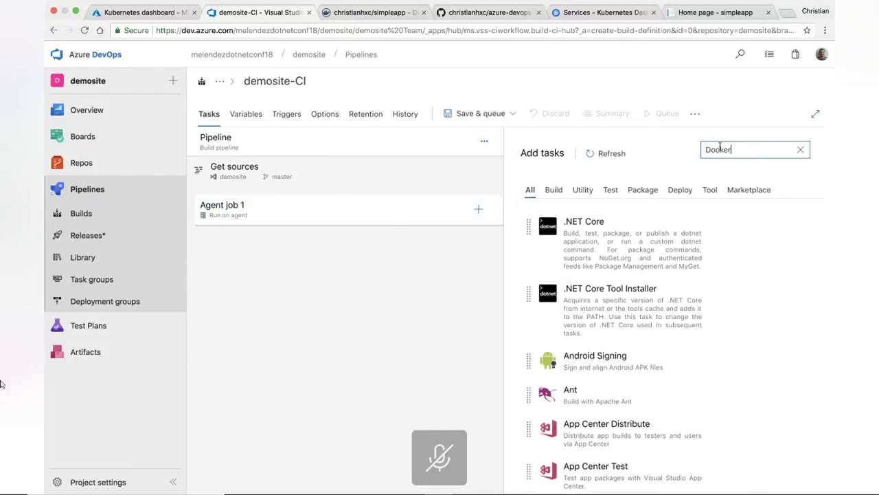
type("ocker")
left_click(648, 201)
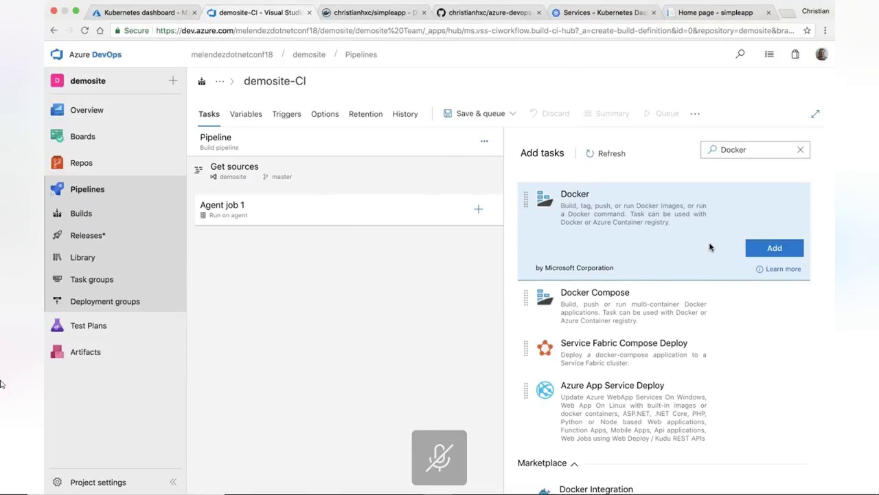
left_click(758, 249)
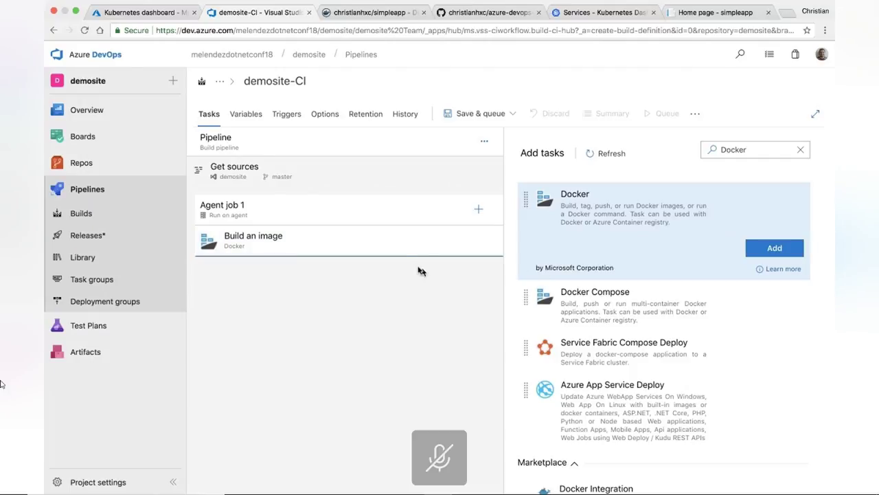
Set the container registry type of the "Build an image" task to Container Registry.
left_click(389, 247)
scroll(652, 259, "down", 1)
scroll(652, 259, "down", 1)
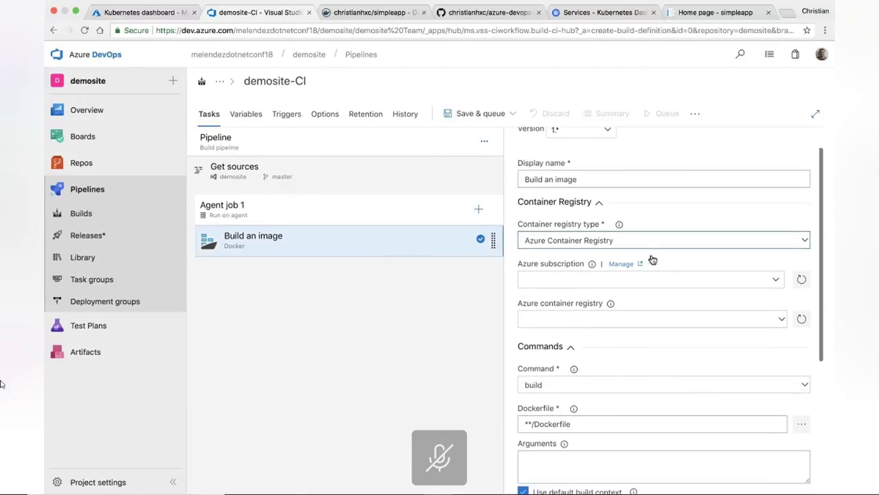
scroll(653, 225, "up", 1)
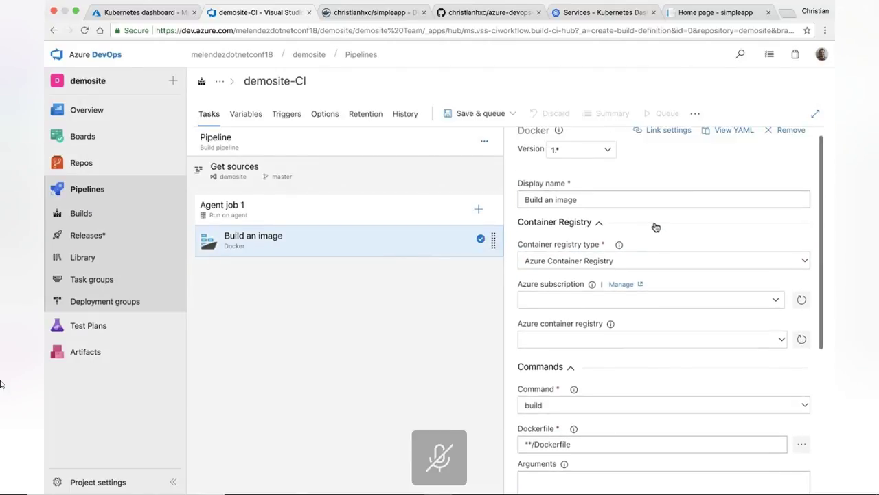
left_click(806, 263)
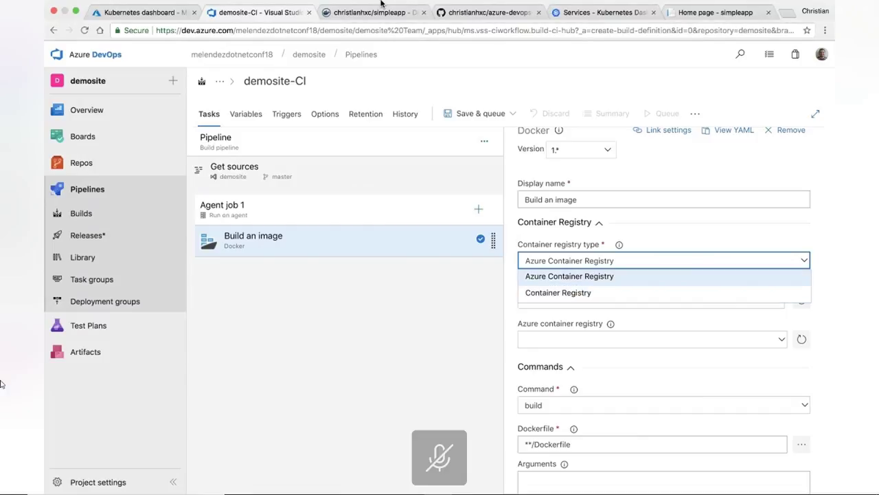
left_click(371, 24)
left_click(285, 26)
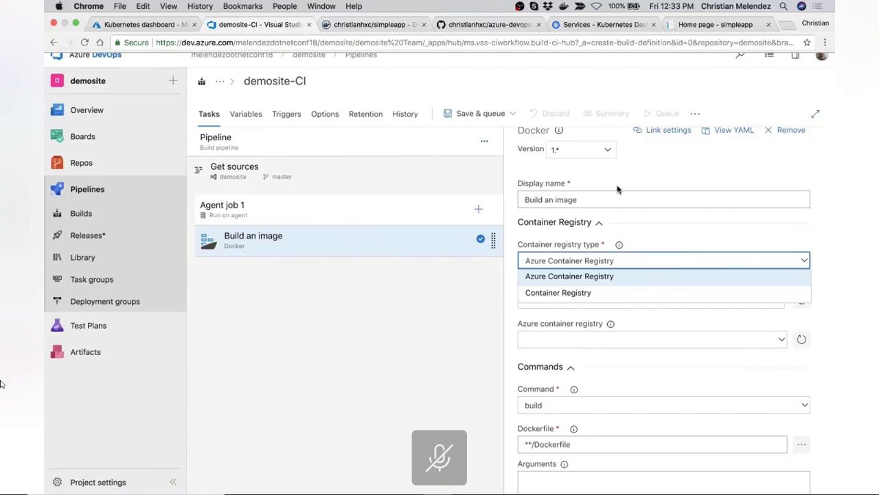
left_click(802, 262)
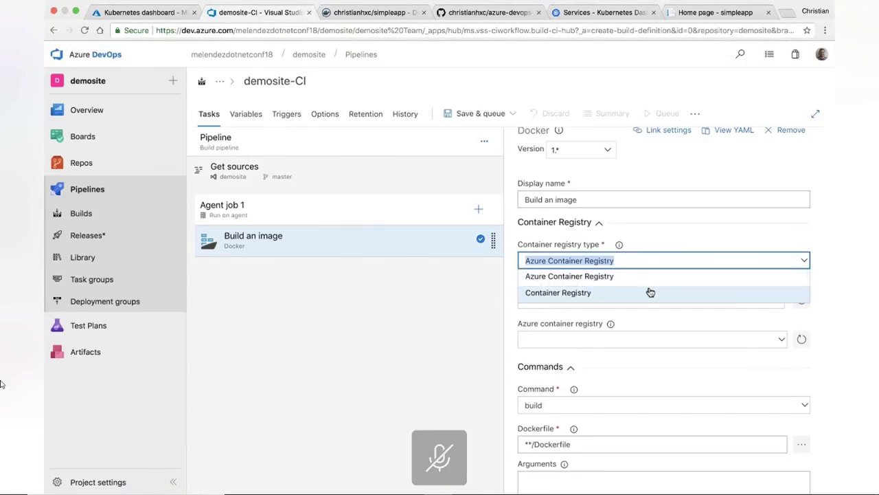
left_click(570, 294)
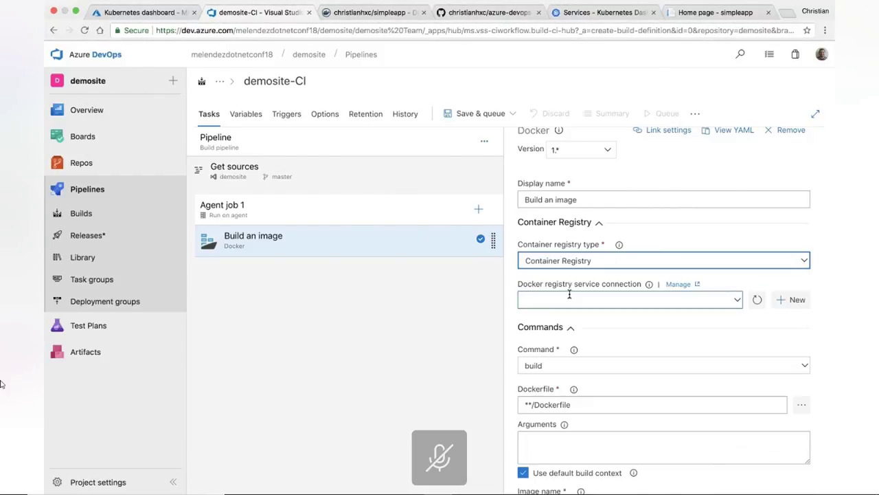
Open the project's service connection settings from the Docker task and start a Docker Registry connection for Docker Hub named "Docker".
left_click(677, 284)
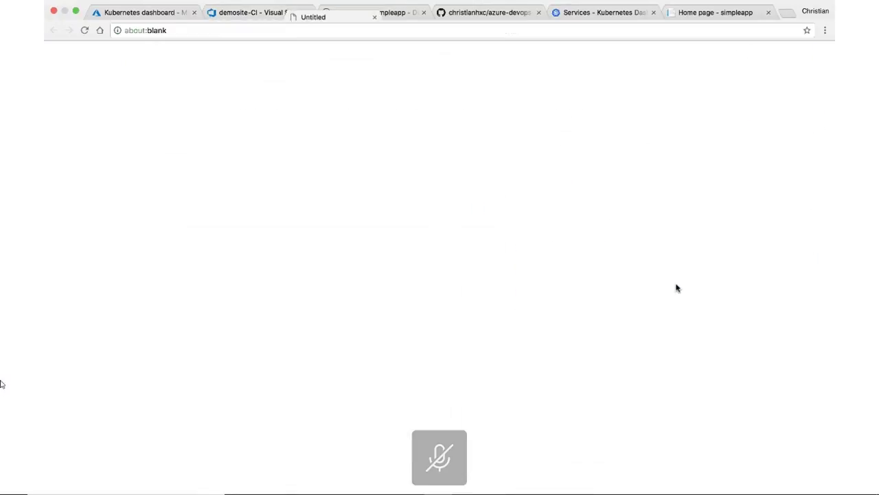
left_click(215, 26)
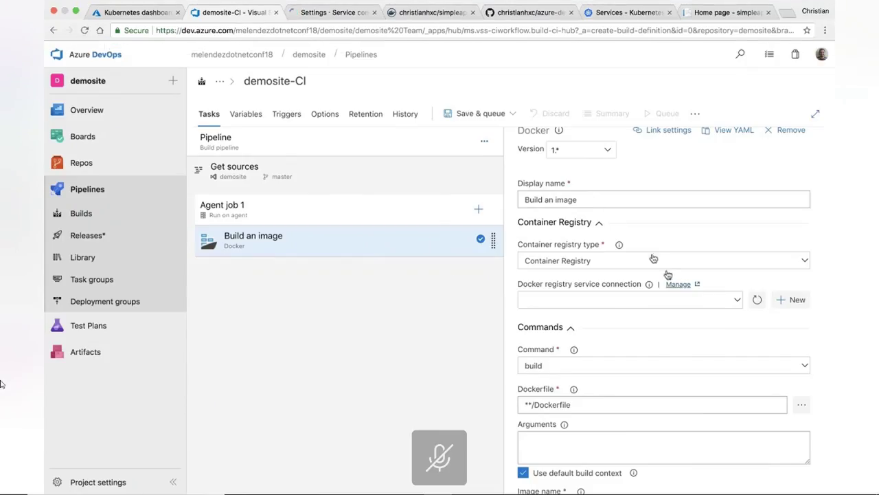
left_click(334, 12)
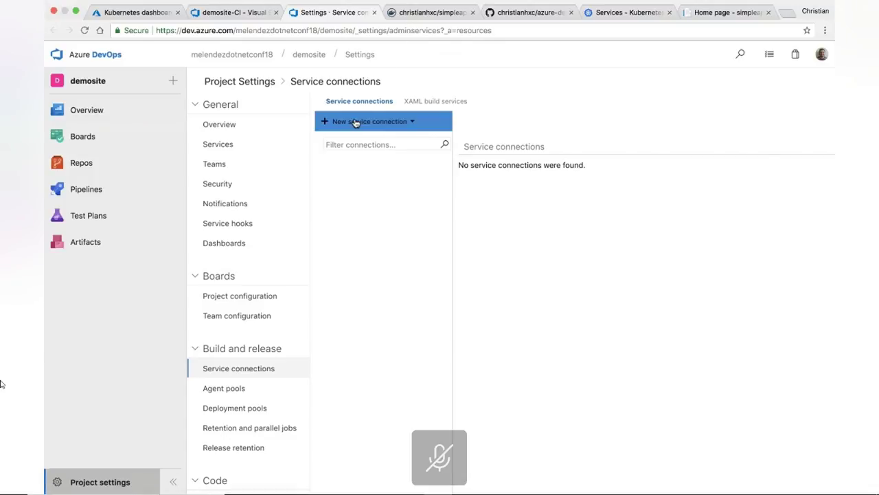
left_click(355, 122)
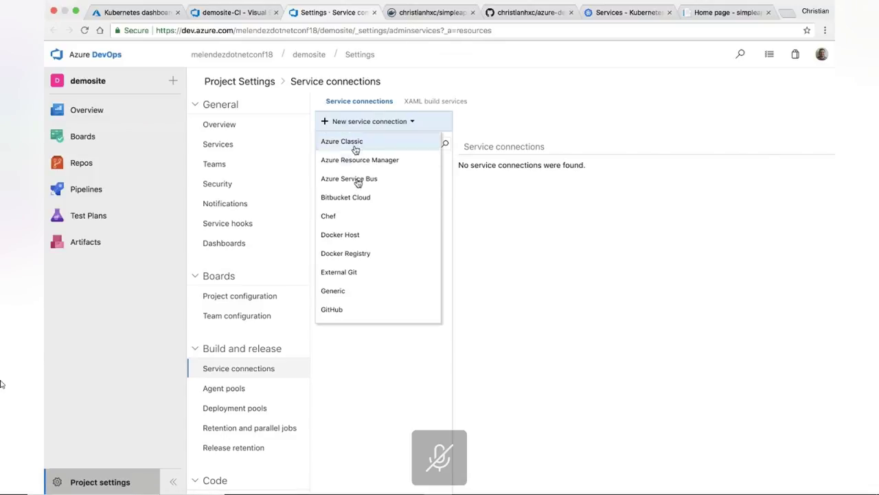
left_click(357, 255)
left_click(378, 215)
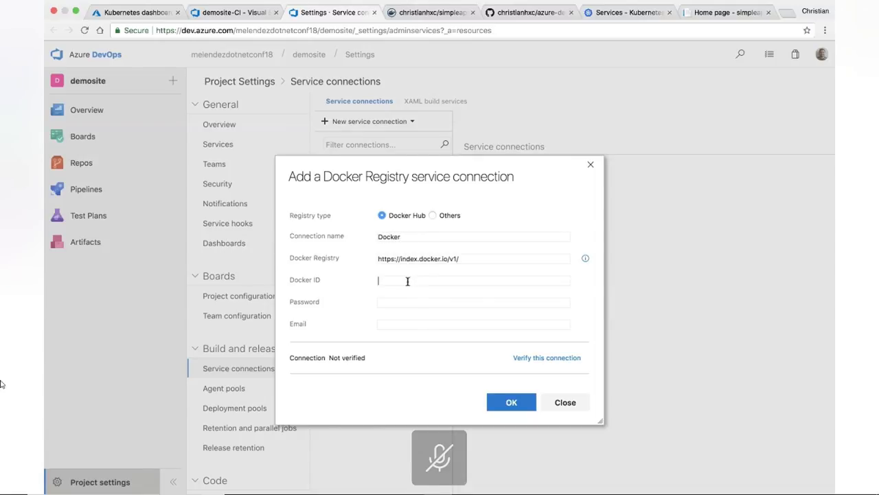
Enter the Docker ID and account password for the Docker registry connection and verify the connection.
type("christianhxc")
key("Tab")
left_click(544, 359)
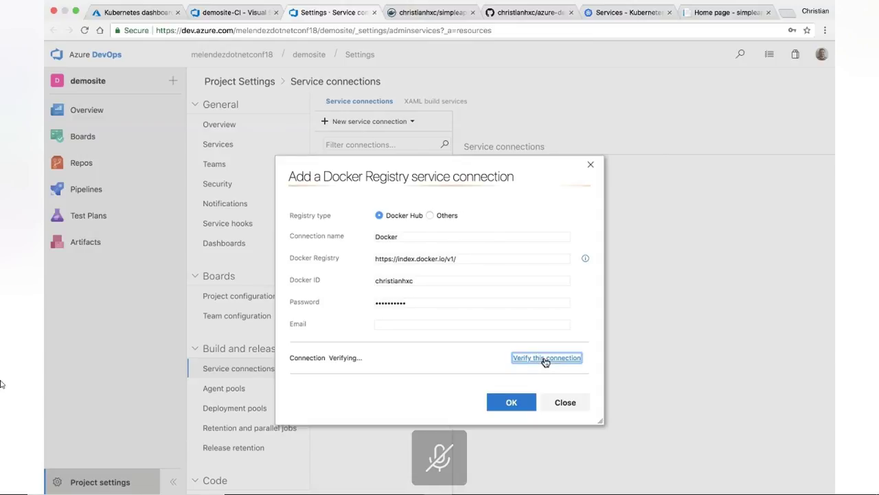
Re-enter the account password, verify the Docker registry connection again, save it and dismiss the browser's offer to store the password.
left_click(417, 302)
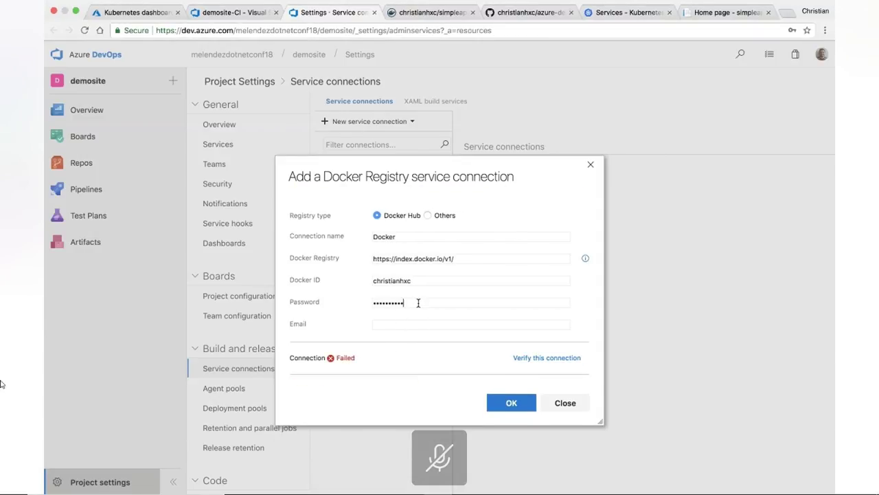
double_click(417, 302)
type("•")
left_click(546, 358)
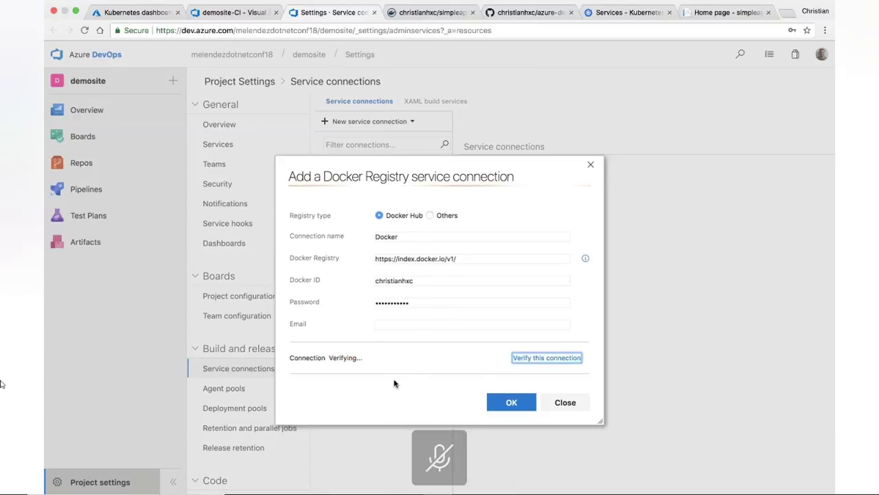
left_click(507, 405)
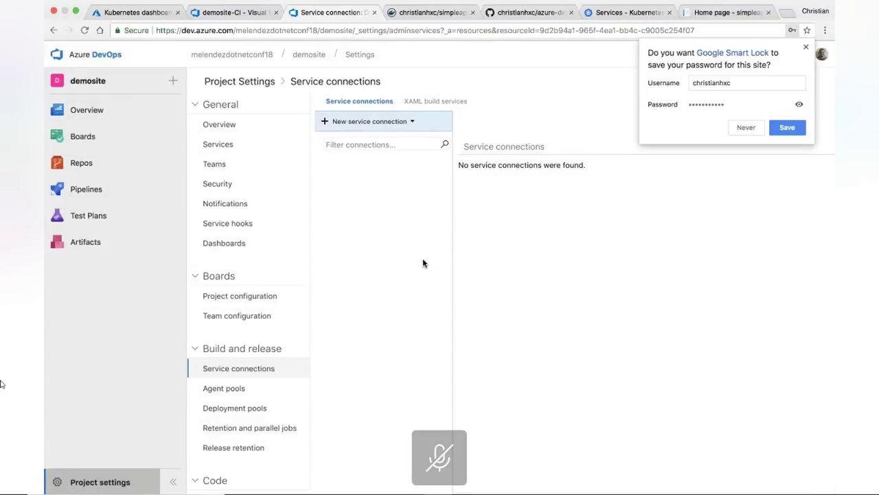
left_click(806, 46)
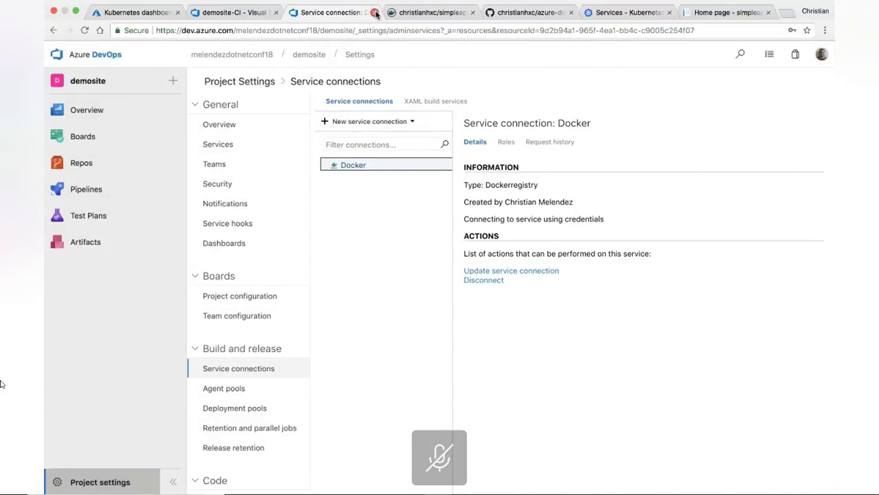
Close the service connection settings page and select the Docker registry service connection "Docker" for the "Build an image" task.
left_click(375, 12)
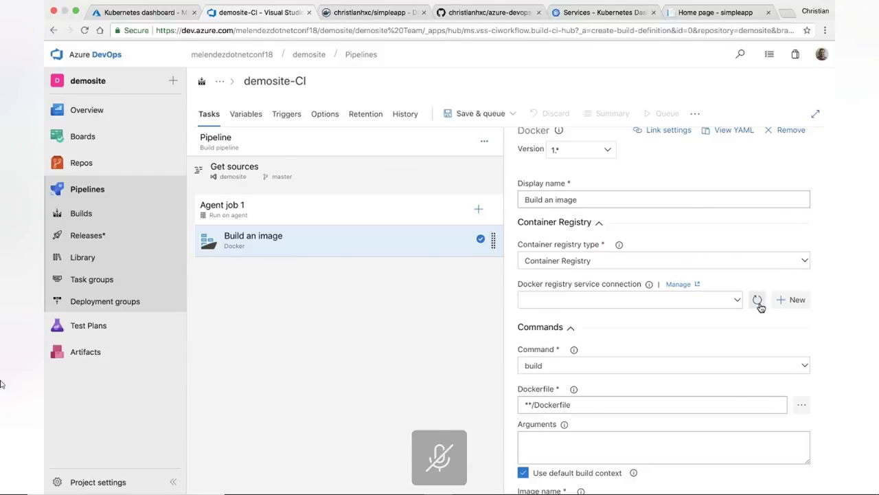
left_click(737, 301)
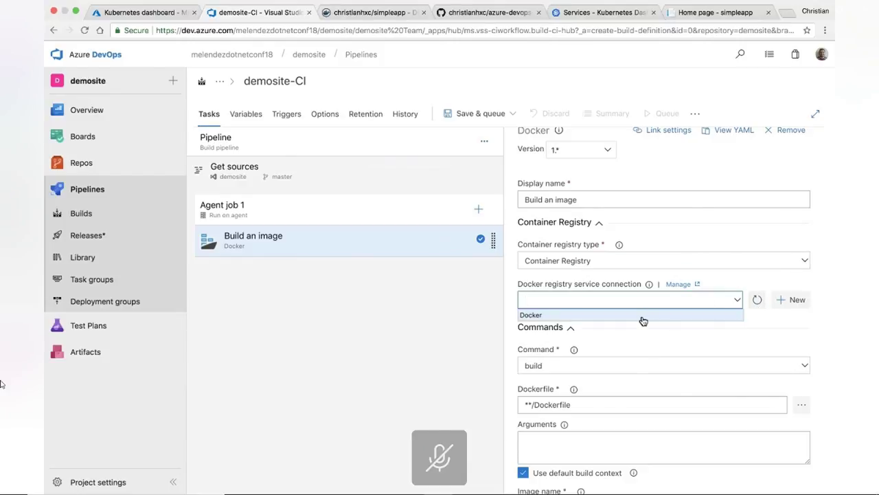
left_click(643, 318)
Set the build task's Dockerfile path to the Dockerfile in the root of the demosite repository.
scroll(642, 321, "down", 3)
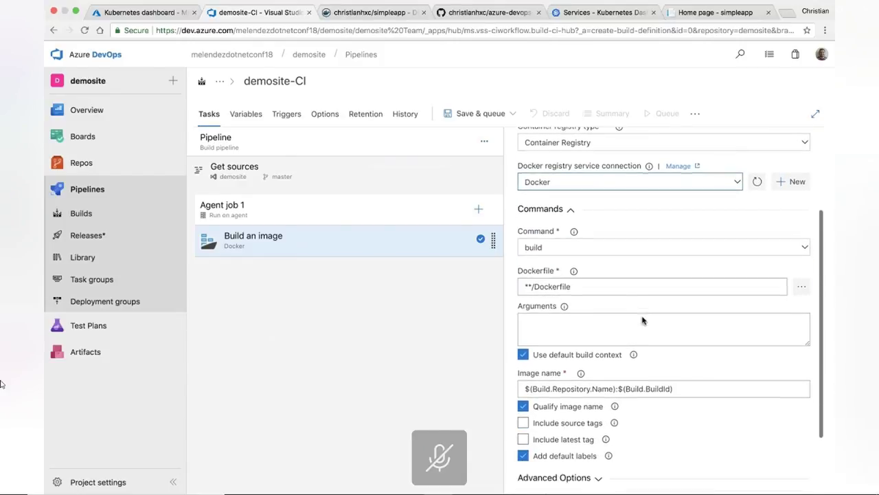
scroll(643, 320, "down", 2)
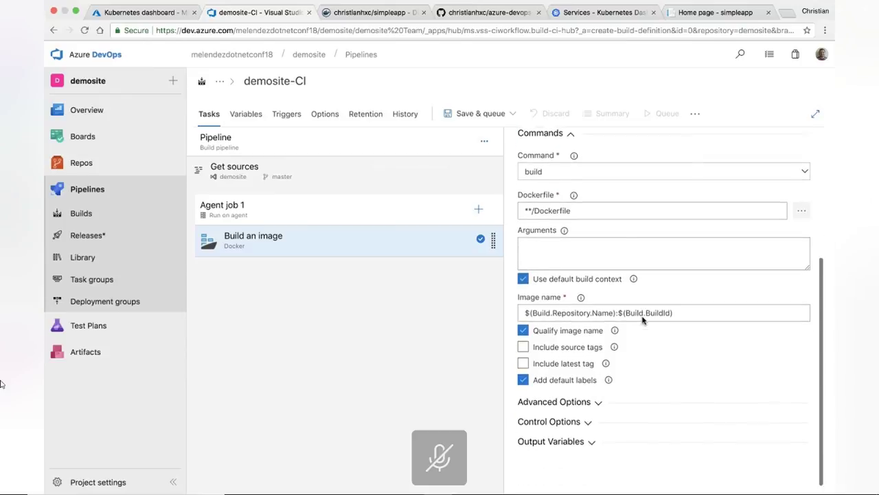
left_click(801, 205)
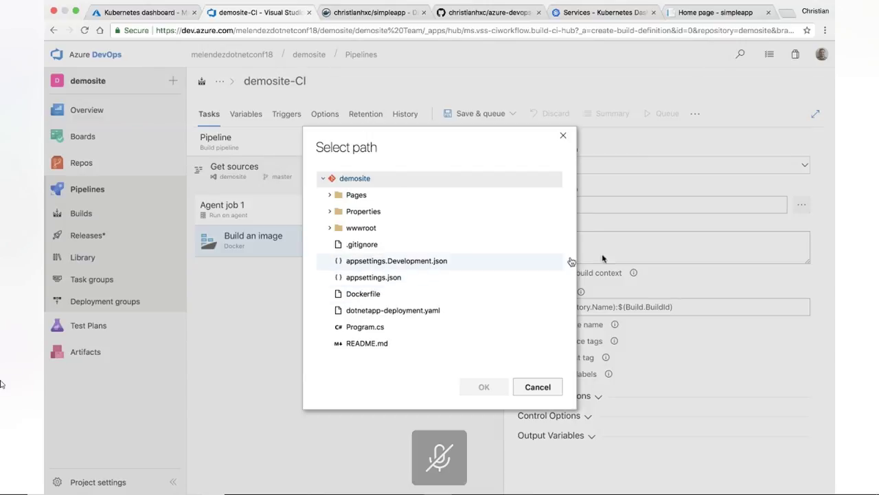
left_click(367, 295)
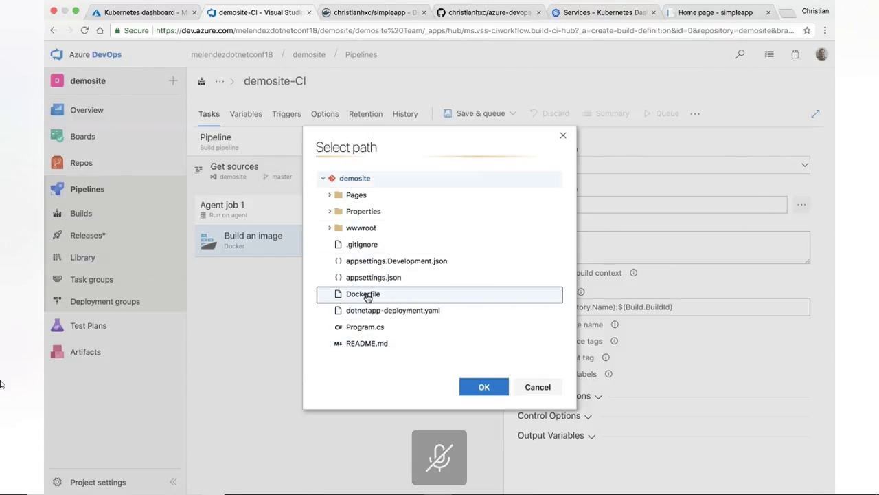
left_click(484, 386)
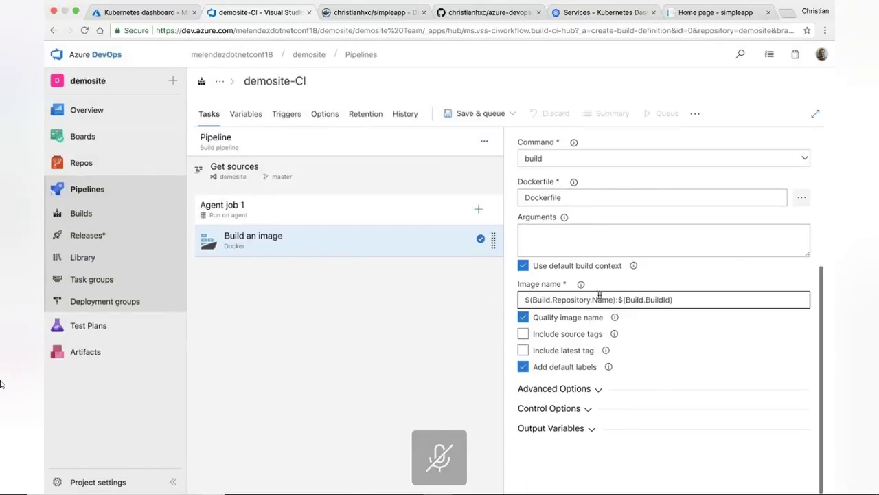
Replace the $(Build.Repository.Name) part of the build task's image name with the Docker ID followed by "/simpleapp".
left_click(525, 299)
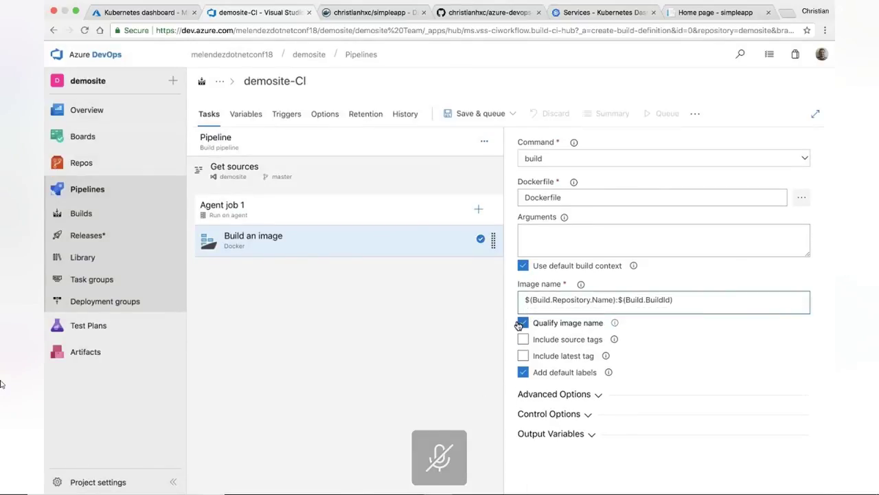
type("christianhxc/")
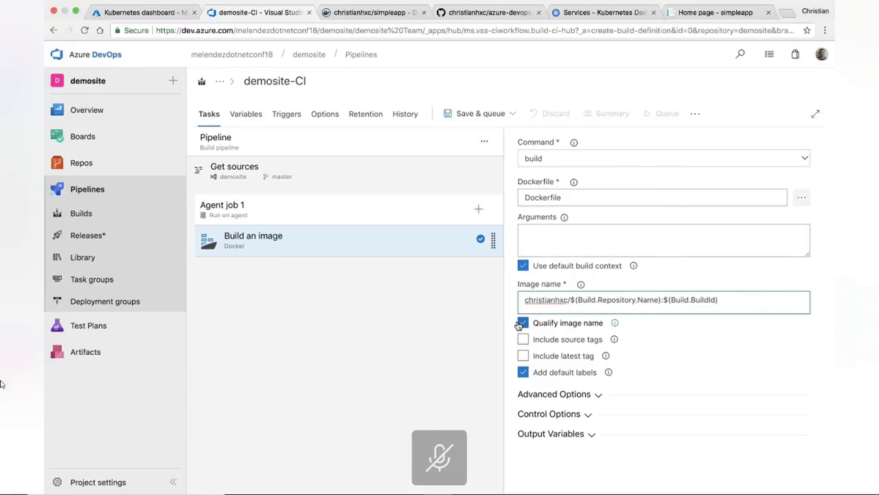
type("simpleapp")
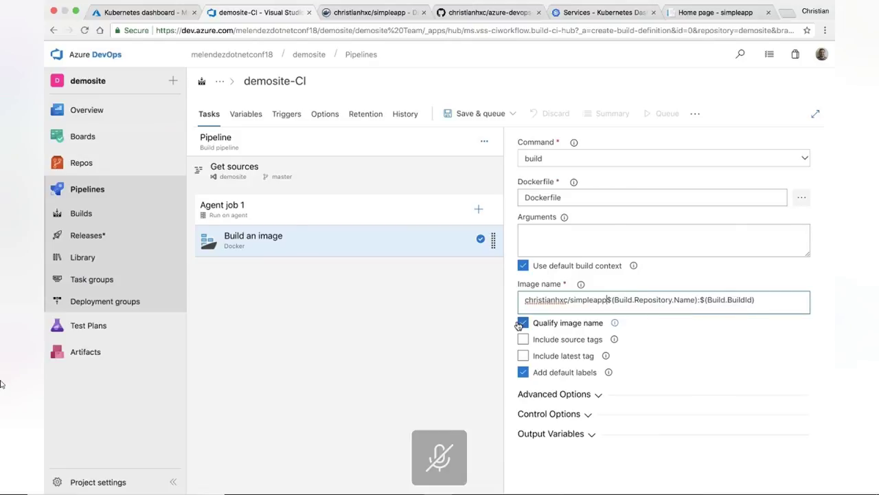
key("shift+Right")
key("shift+Right")
key("shift+Right")
key("shift+Right")
key("shift+Right")
key("shift+Right")
key("shift+Right")
key("shift+Right")
key("shift+Right")
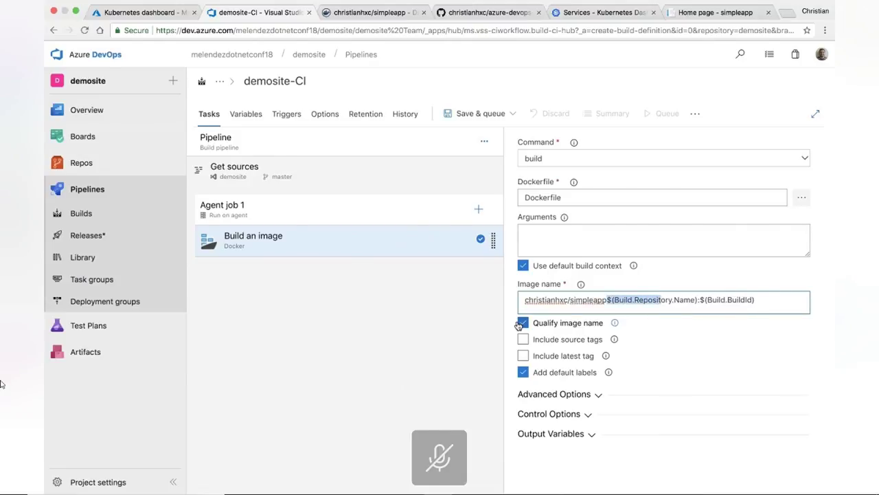
key("shift+Right")
key("shift+Right")
key("shift+Right")
key("BackSpace")
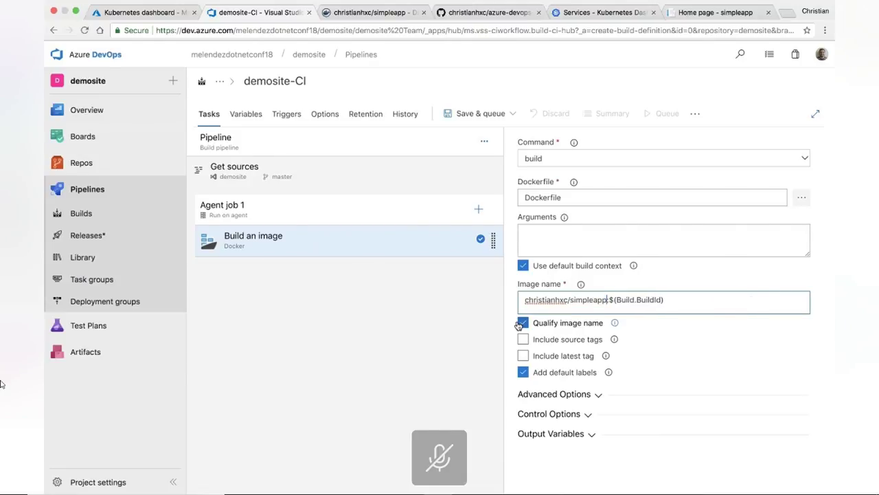
Change the tag variable in the build task's image name to $(Version).
key("Right")
key("Right")
key("Right")
key("Right")
key("Right")
key("Right")
key("shift+Left")
key("shift+Left")
key("shift+Left")
key("shift+Left")
key("shift+Left")
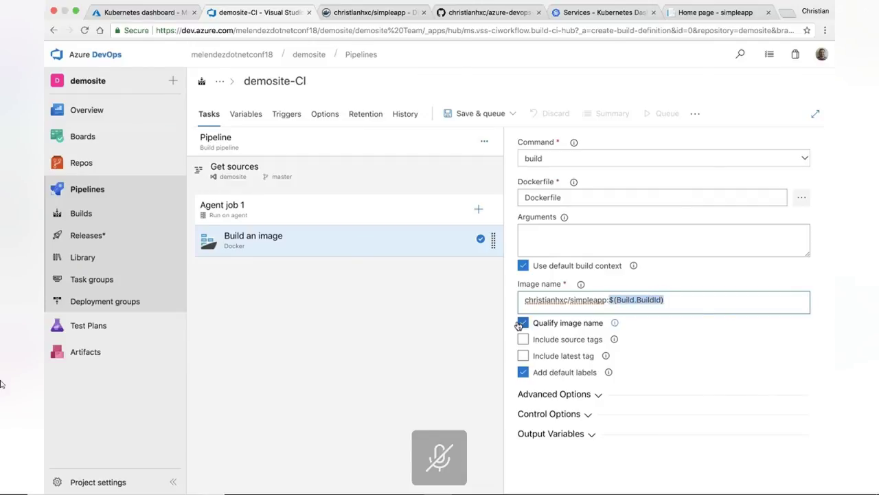
key("BackSpace")
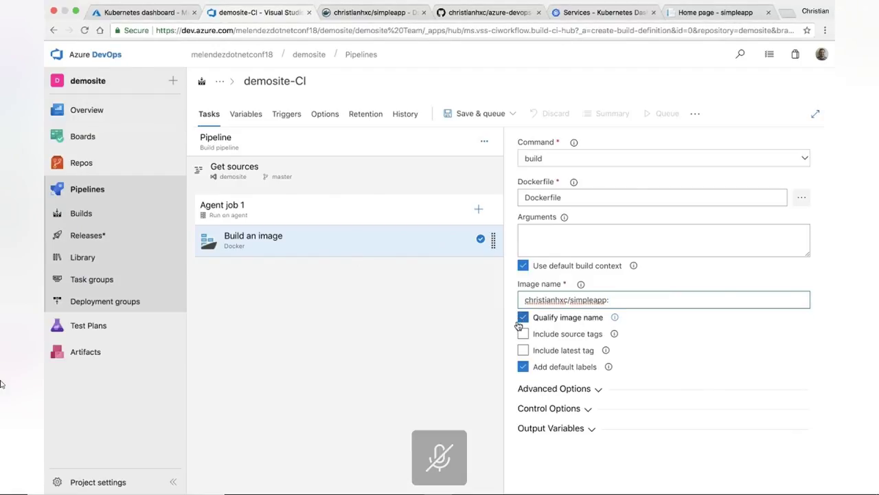
key("ctrl+z")
key("Right")
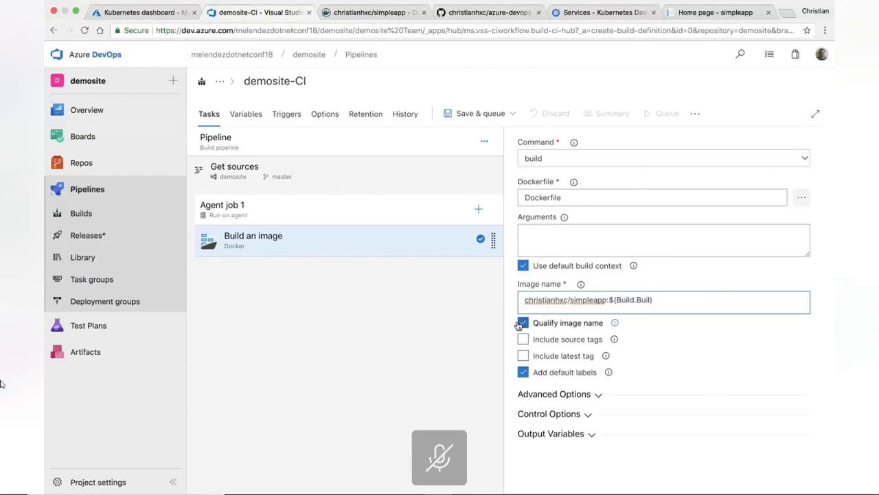
key("BackSpace")
key("BackSpace")
key("BackSpace")
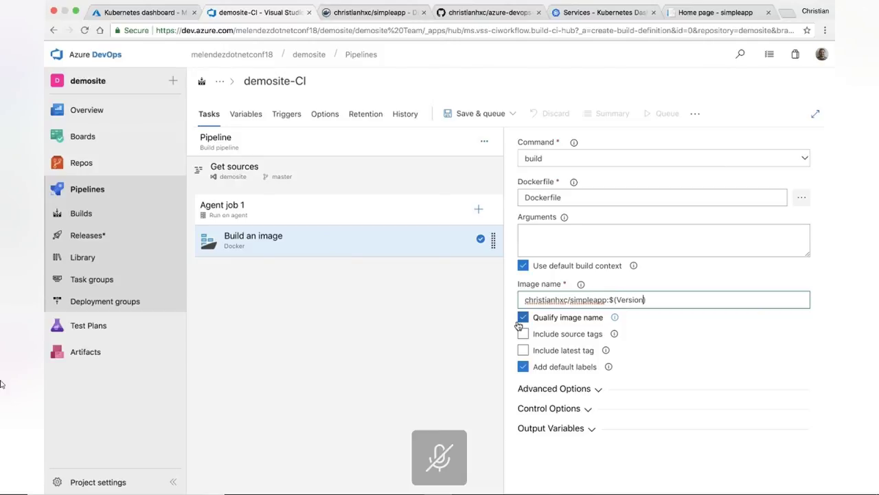
Add a second Docker task to Agent job 1 and open its settings.
left_click(478, 209)
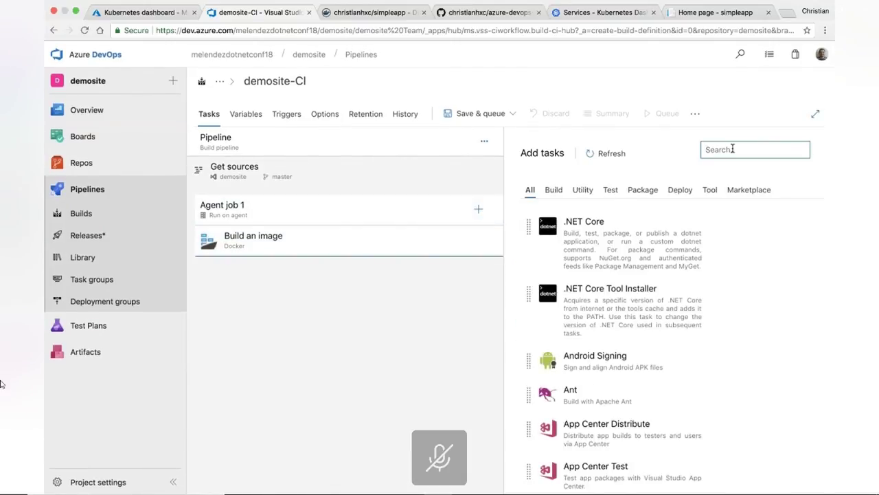
type("Docker")
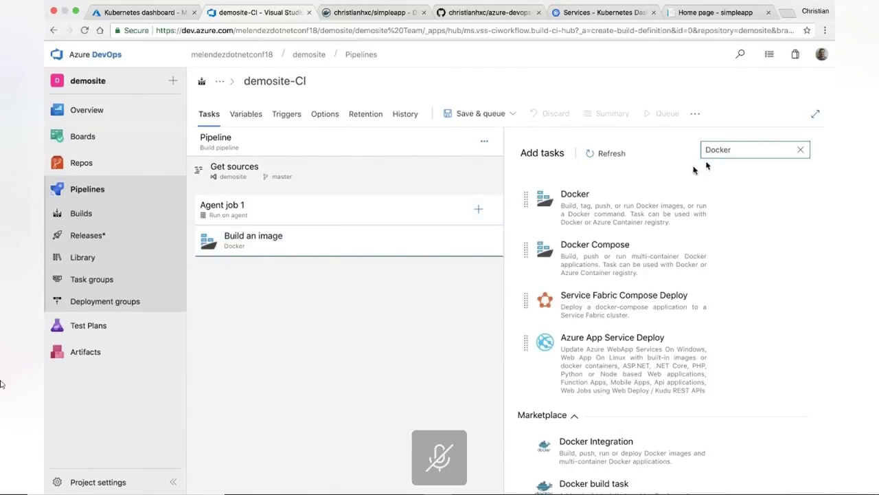
left_click(615, 212)
left_click(774, 254)
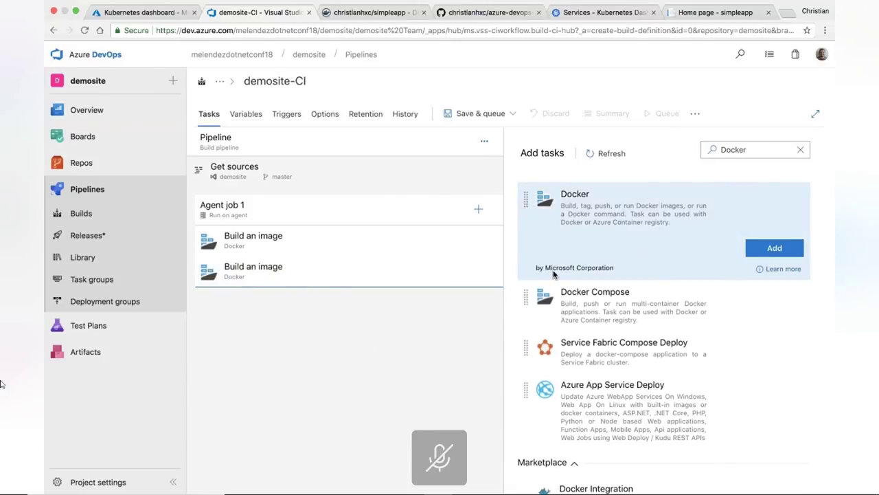
left_click(414, 274)
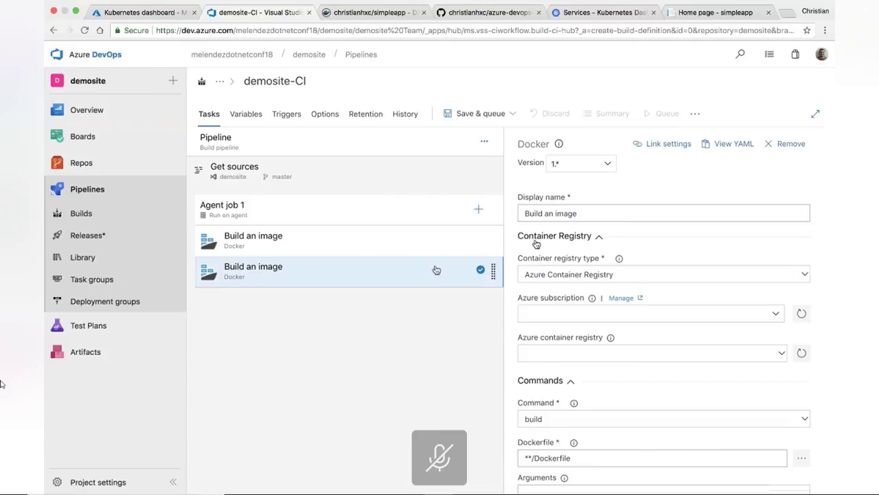
Set the second Docker task's container registry type to Container Registry and its service connection to "Docker".
left_click(641, 279)
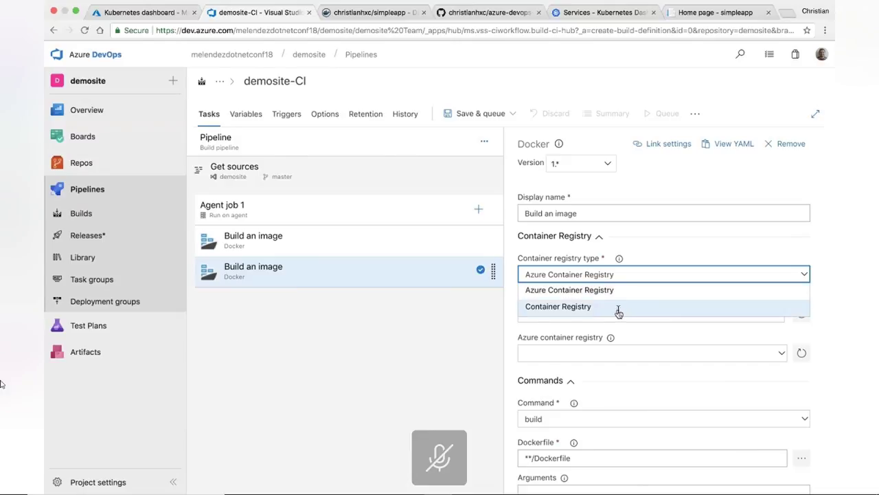
left_click(621, 307)
left_click(739, 321)
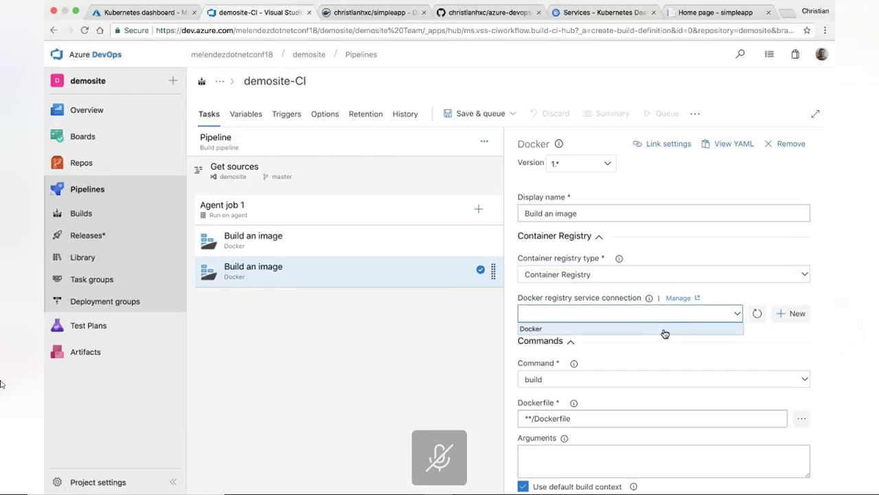
left_click(662, 330)
Set the second Docker task's command to push.
scroll(687, 363, "down", 3)
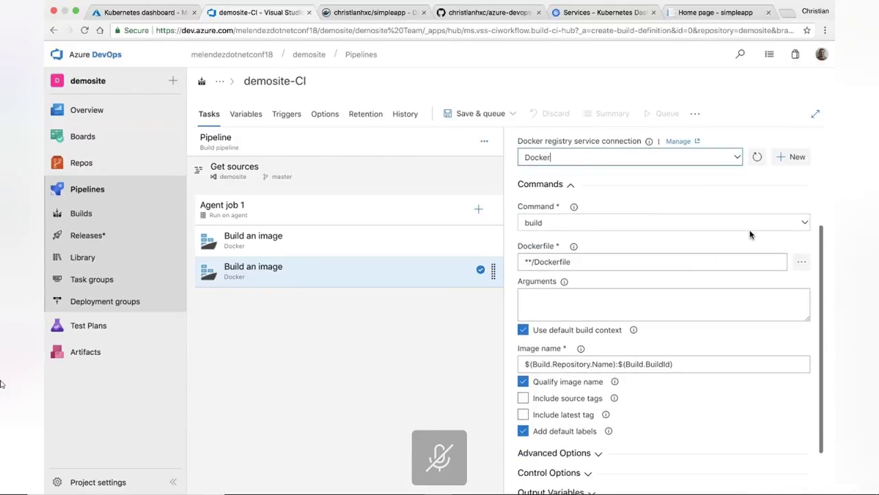
left_click(800, 223)
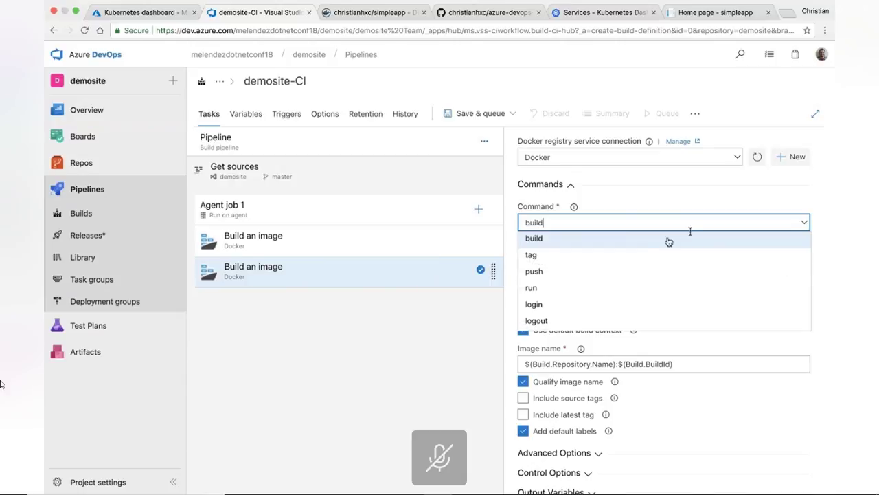
left_click(581, 270)
scroll(550, 227, "up", 3)
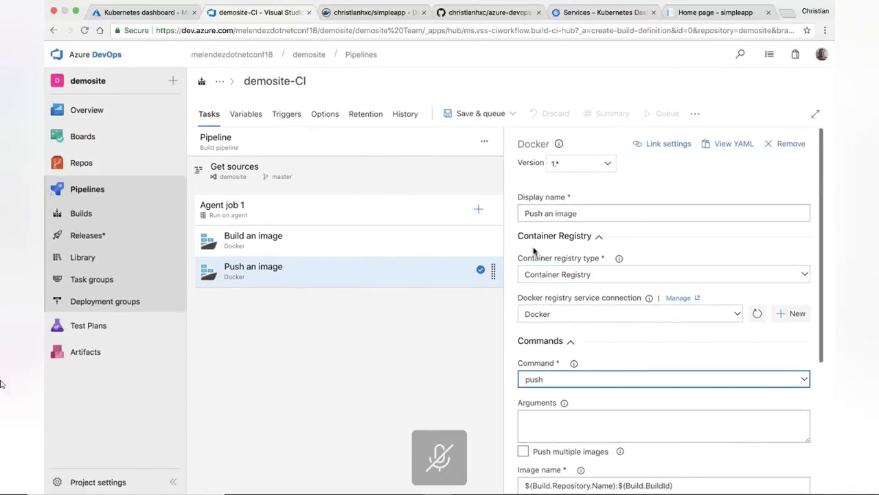
Replace the $(Build.Repository.Name) part of the push task's image name with the Docker ID followed by "/simpleapp".
scroll(562, 399, "down", 3)
scroll(562, 398, "down", 1)
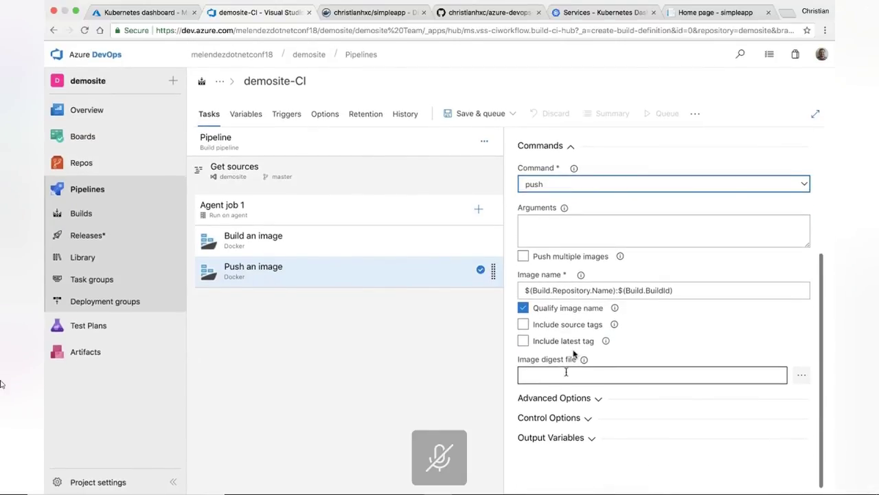
left_click(524, 290)
type("christianhxc/")
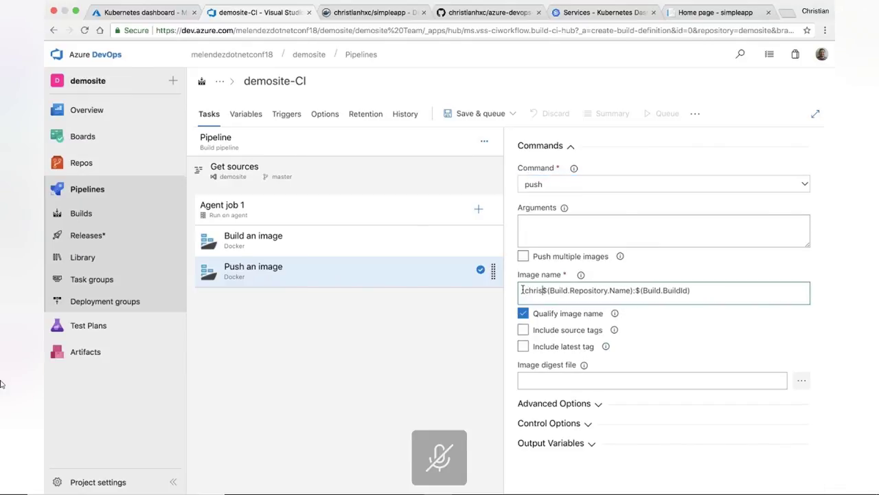
type("simpleapp")
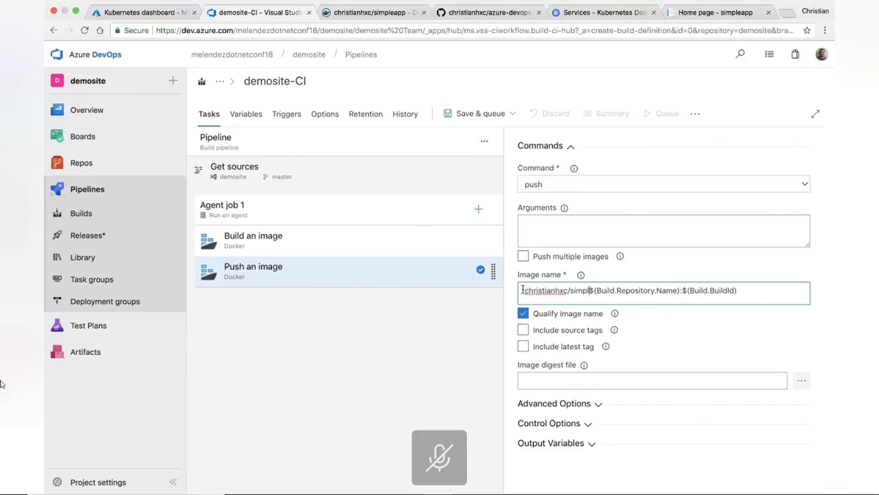
key("shift+Right")
key("shift+Right")
key("shift+Right")
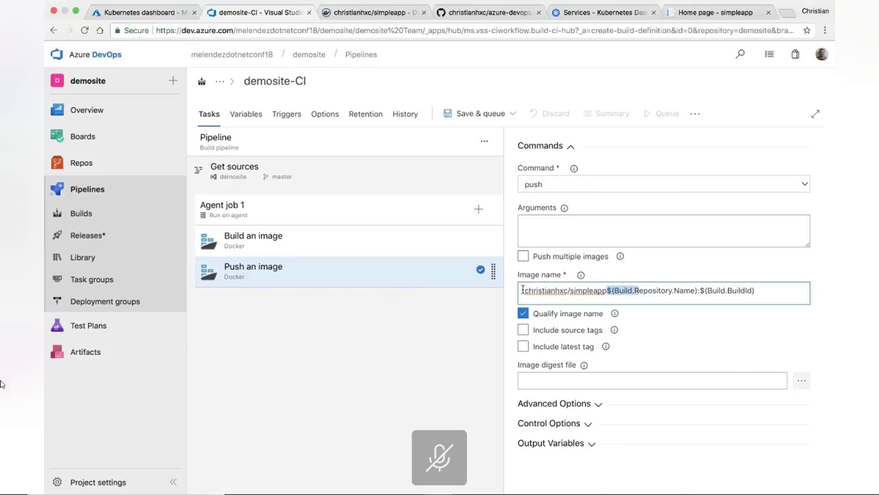
key("shift+Right")
key("shift+Right")
key("shift+Right")
key("shift+Right")
key("shift+Right")
key("shift+Right")
key("shift+Right")
key("shift+Right")
key("shift+Right")
key("shift+Right")
key("shift+Right")
key("shift+Right")
key("shift+Right")
key("BackSpace")
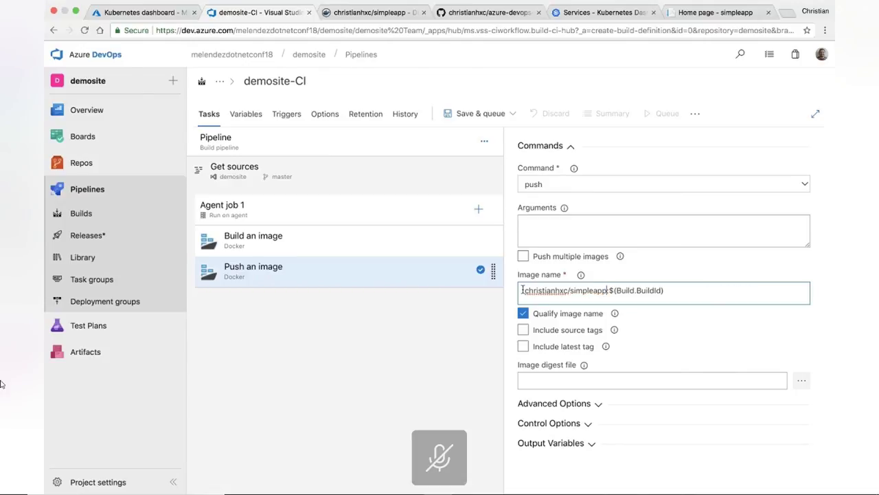
Change the tag variable in the push task's image name to $(Version).
key("shift+Right")
key("shift+Right")
key("shift+Right")
key("shift+Right")
key("shift+Right")
key("shift+Right")
key("shift+Right")
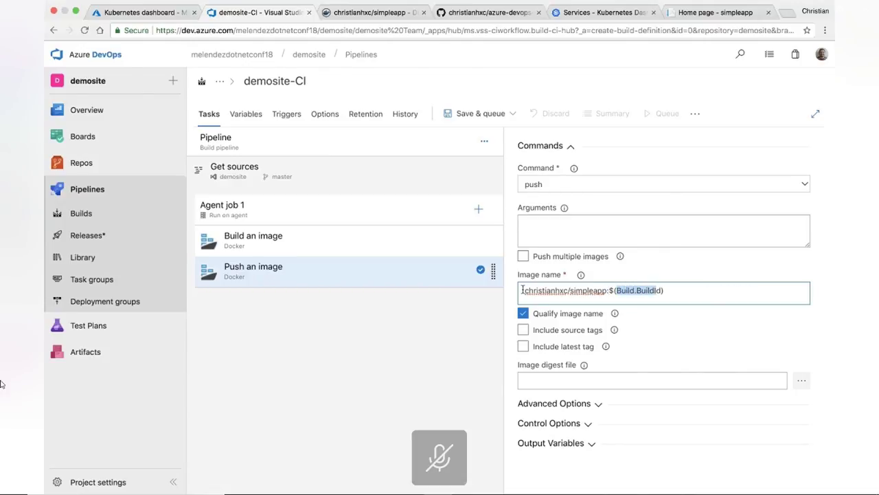
type("Version")
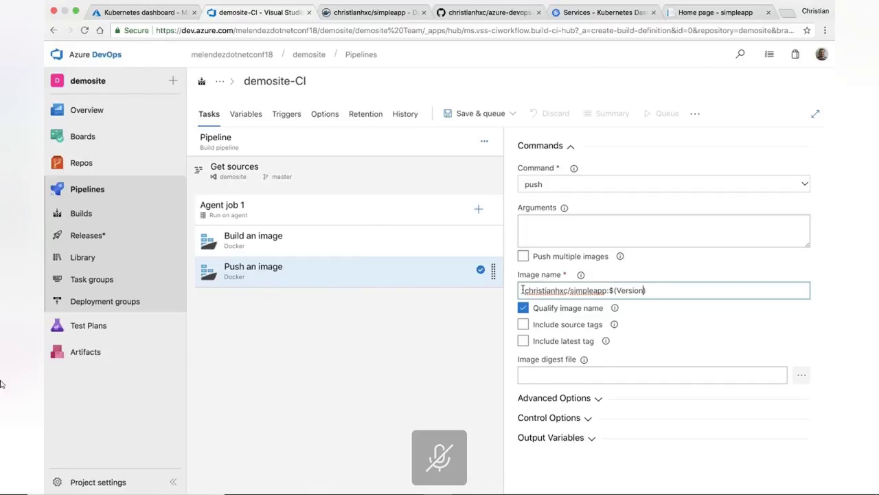
left_click(372, 321)
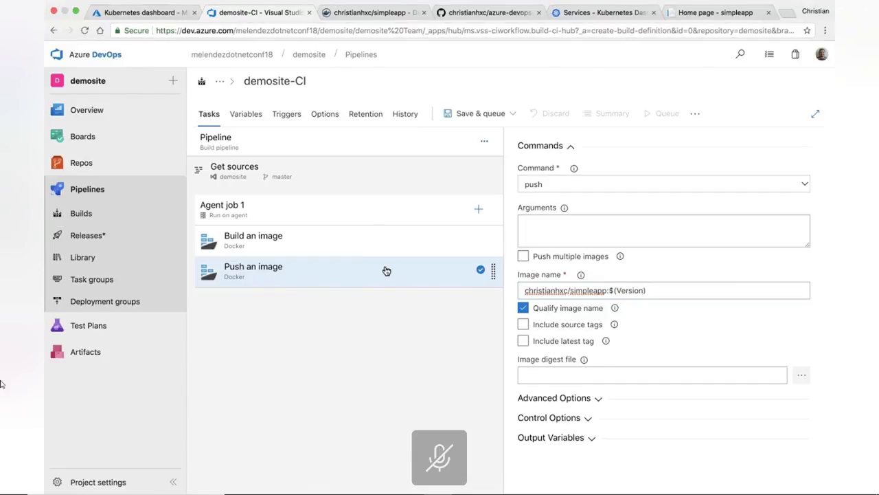
Switch to Visual Studio Code to examine the container image reference in dotnetapp-deployment.yaml, and return to the demosite-CI pipeline in the browser.
key("super+Tab")
key("super+Tab")
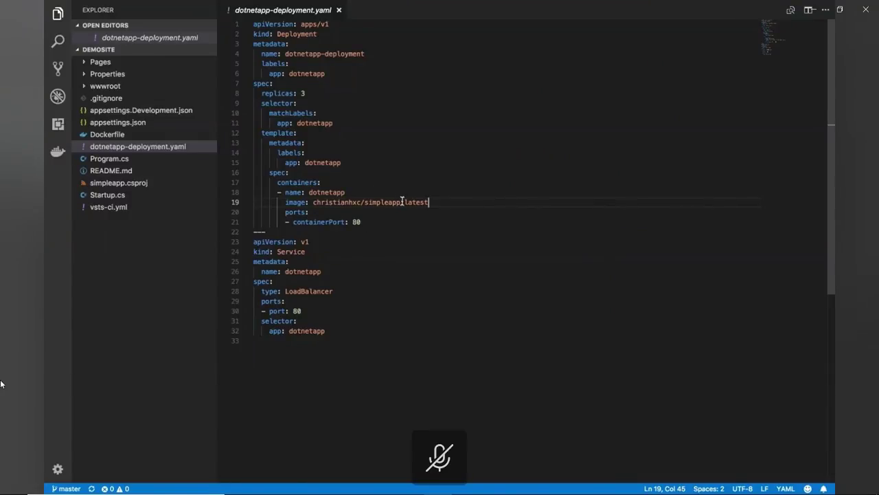
key("super+Tab")
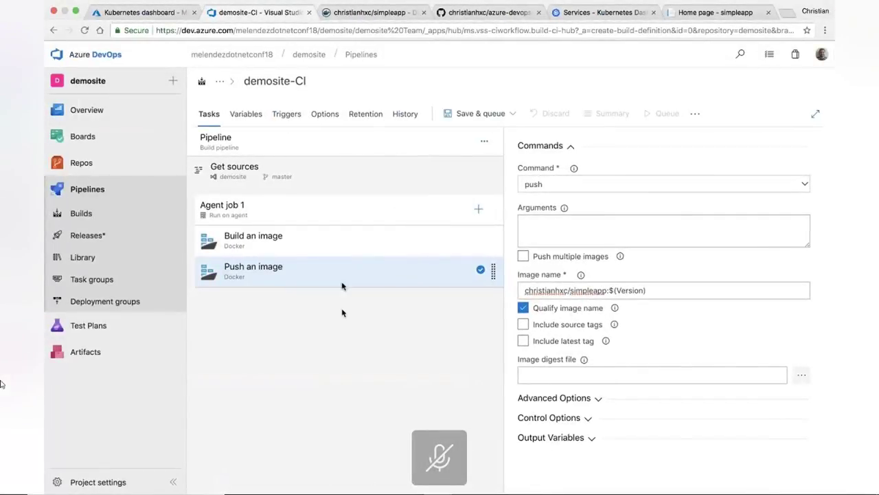
Add a pipeline variable named Version with the value 1.$(Build.BuildId).
left_click(248, 116)
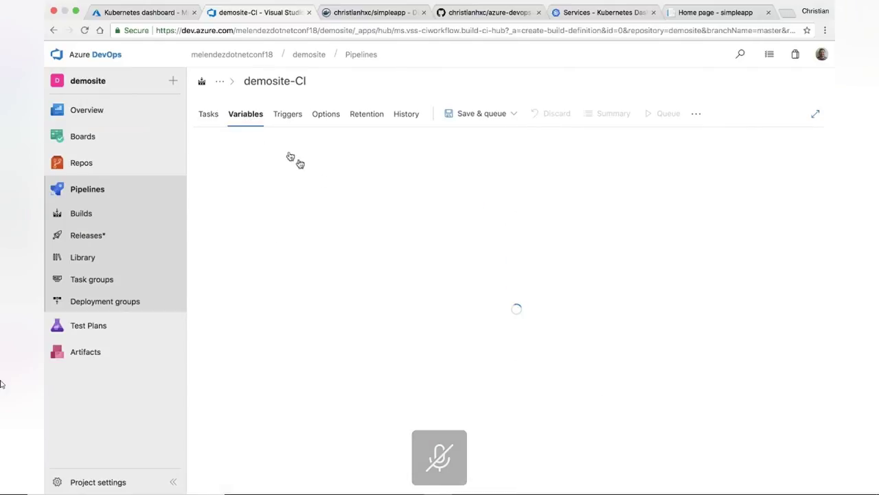
left_click(404, 256)
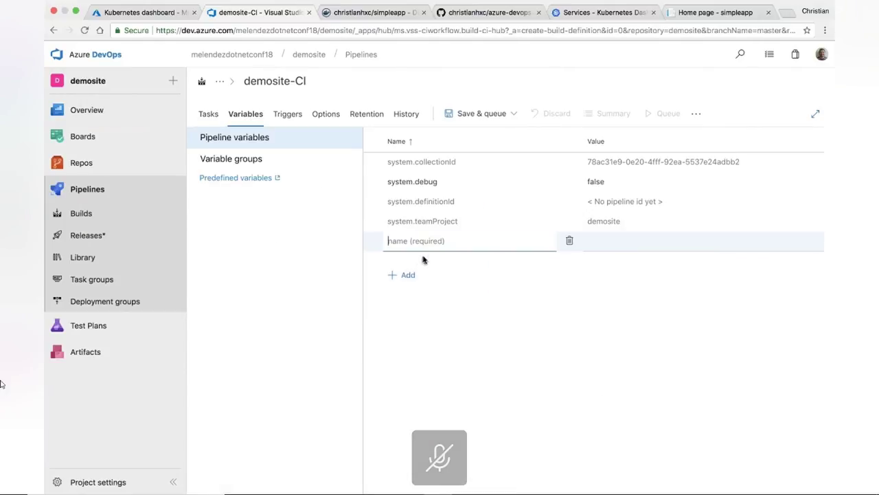
type("Version")
left_click(594, 242)
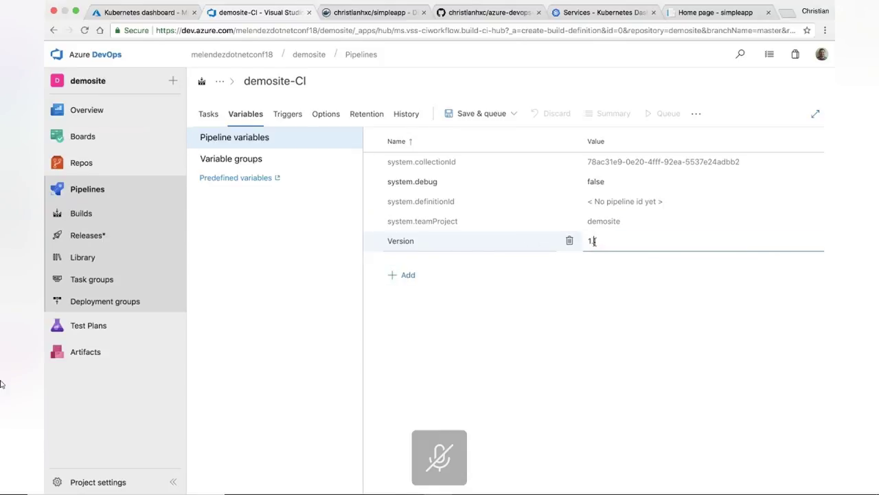
type("1.")
type("$(Build.BuildId)")
Add a Command Line task to Agent job 1 after the push task and open its settings.
left_click(213, 116)
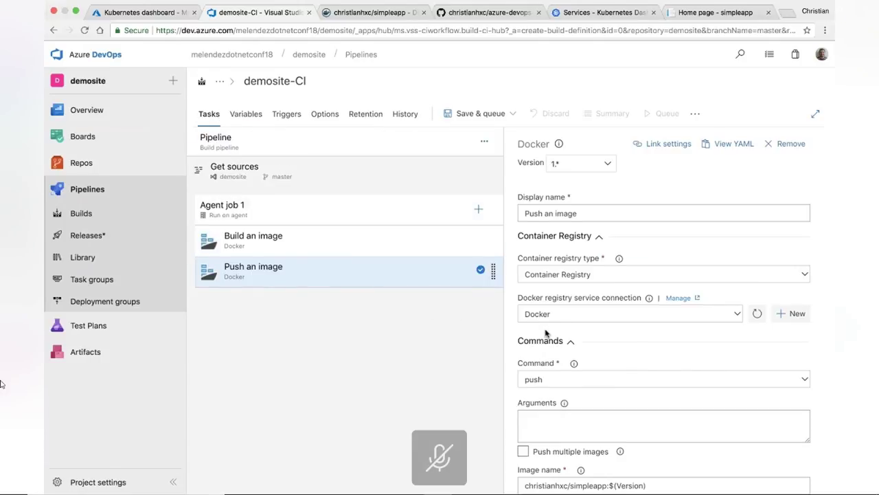
scroll(511, 302, "down", 1)
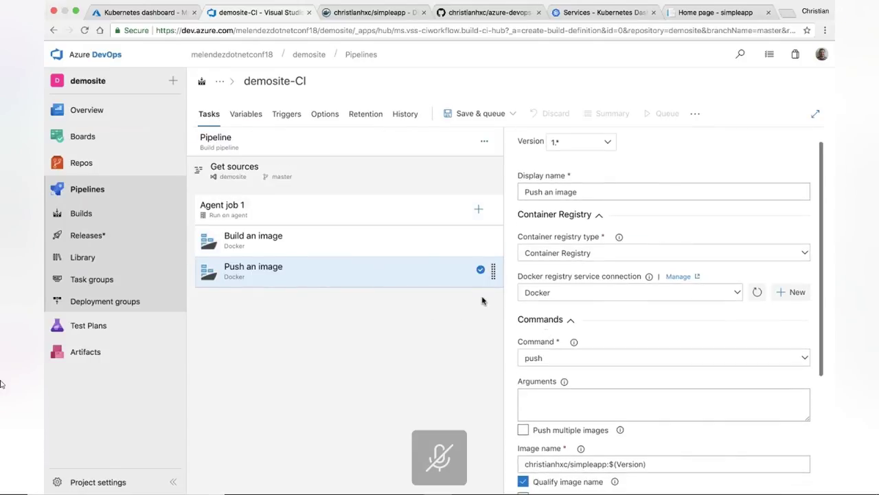
left_click(477, 209)
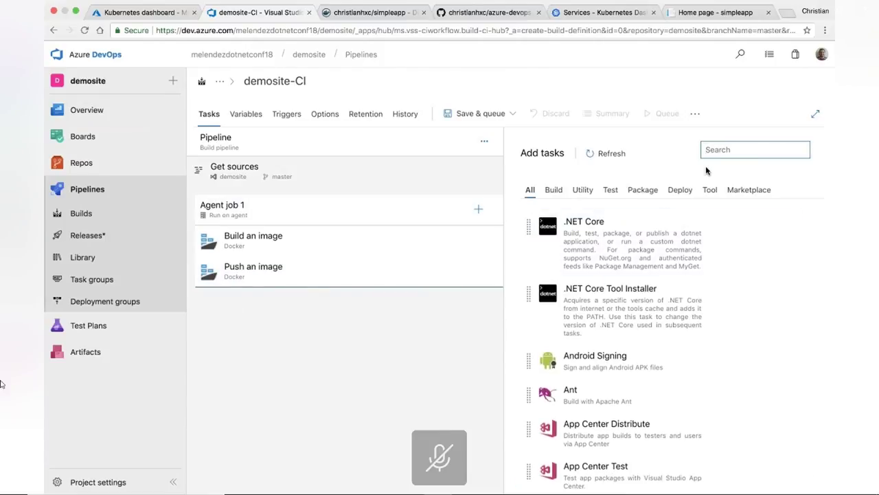
type("command")
left_click(656, 199)
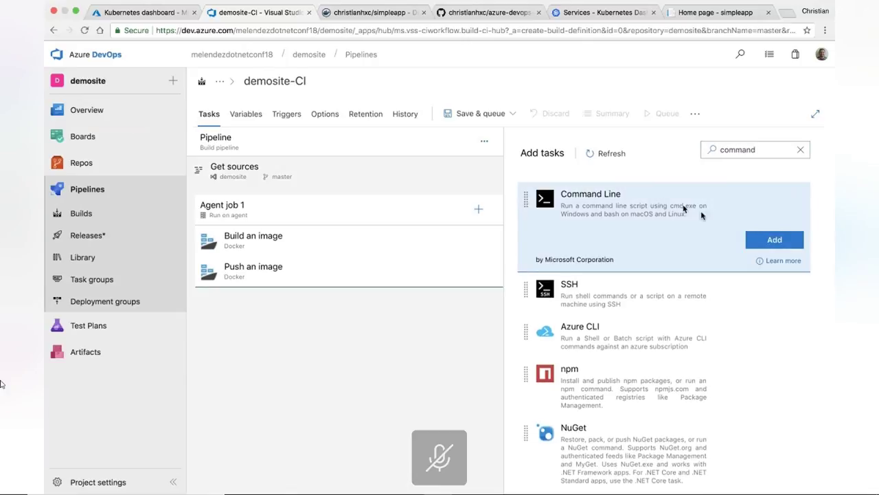
left_click(761, 245)
left_click(377, 306)
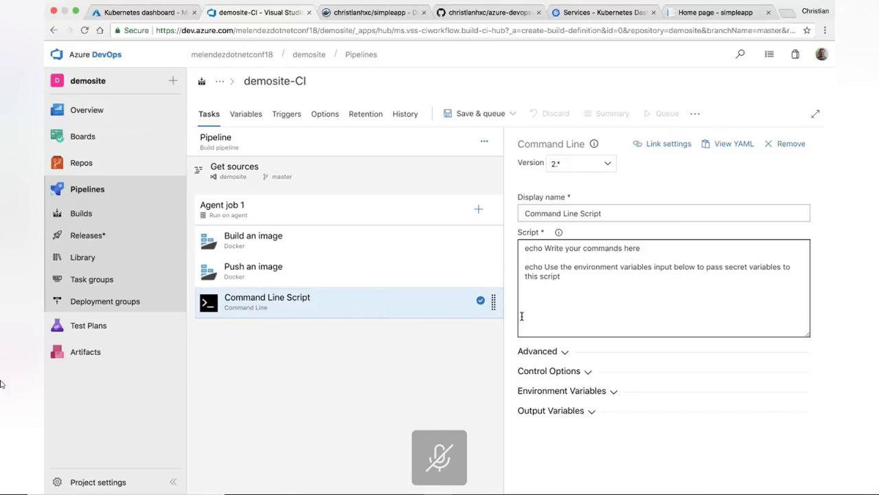
Copy the sed -i 's/:latest/:$(Version)/g' dotnetapp-deployment.yaml command from Notes and replace the Command Line task's default script with it.
key("ctrl+Left")
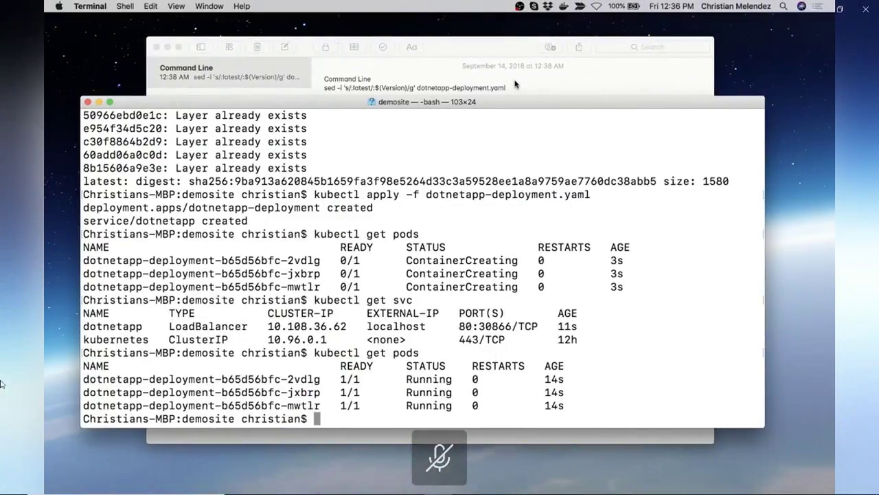
left_click(512, 88)
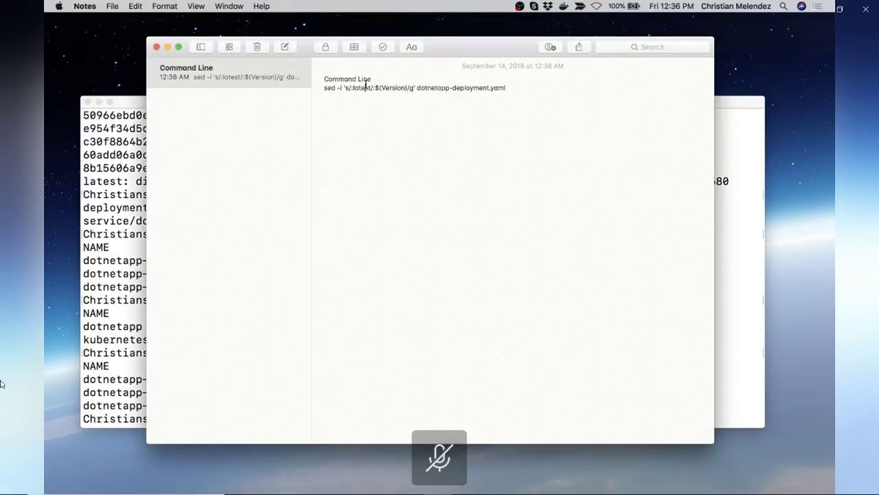
triple_click(366, 87)
key("super+c")
key("ctrl+Right")
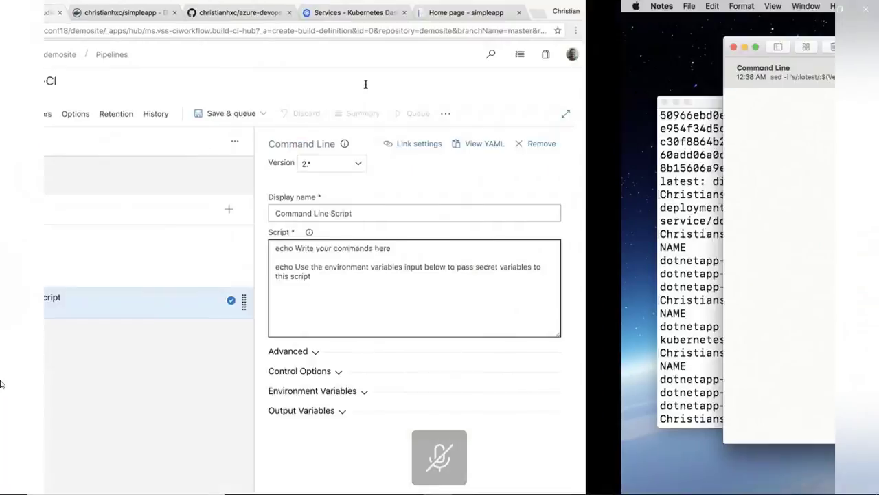
key("super+a")
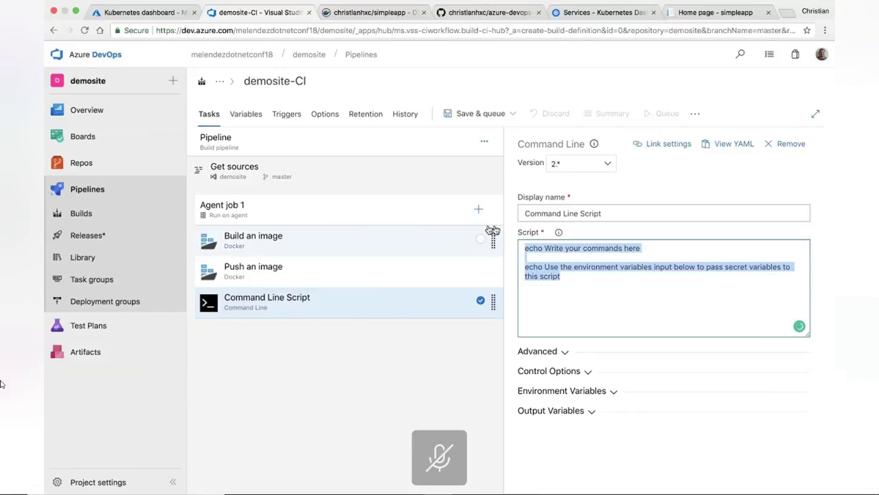
key("super+v")
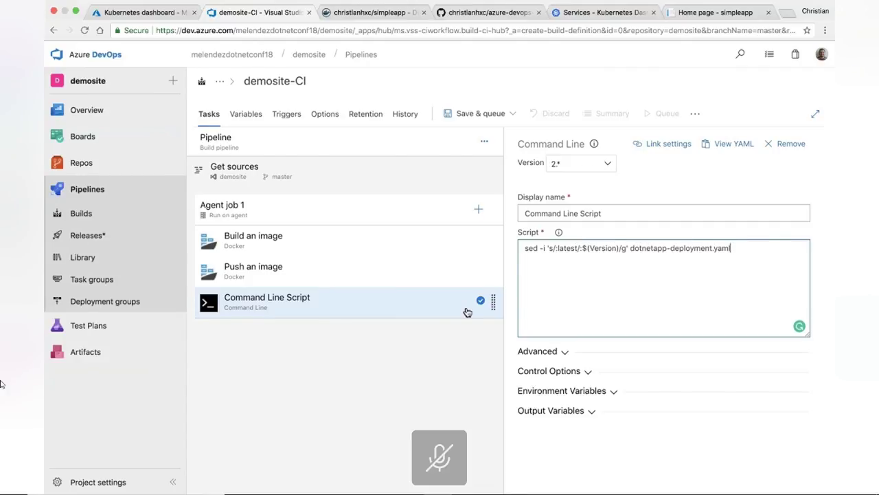
left_click(375, 363)
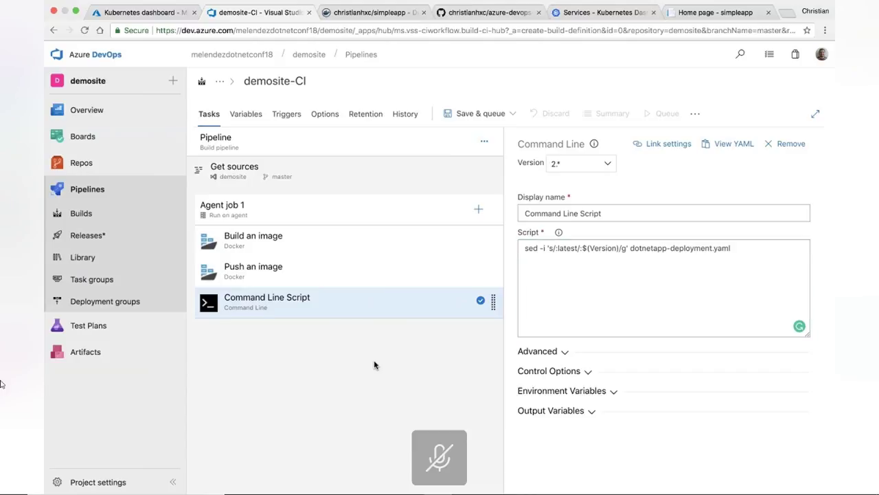
Add a Publish Build Artifacts task to Agent job 1 and open its settings.
left_click(475, 211)
type("publish")
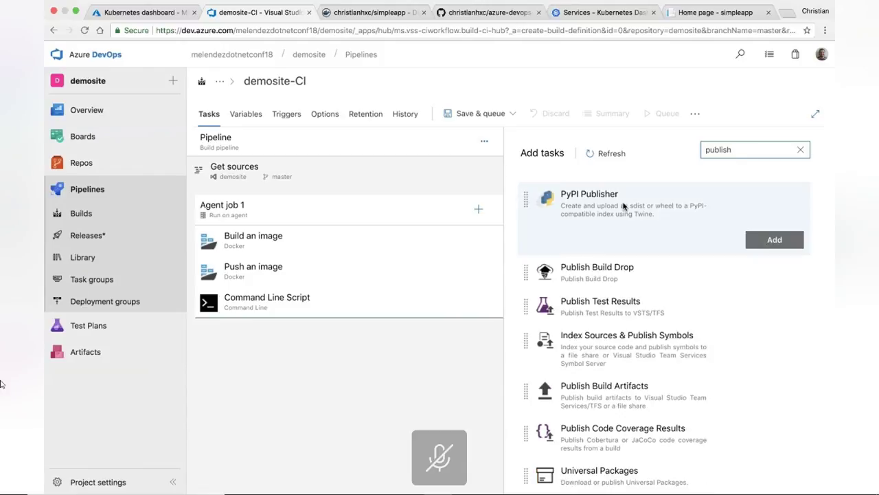
type(" artifac")
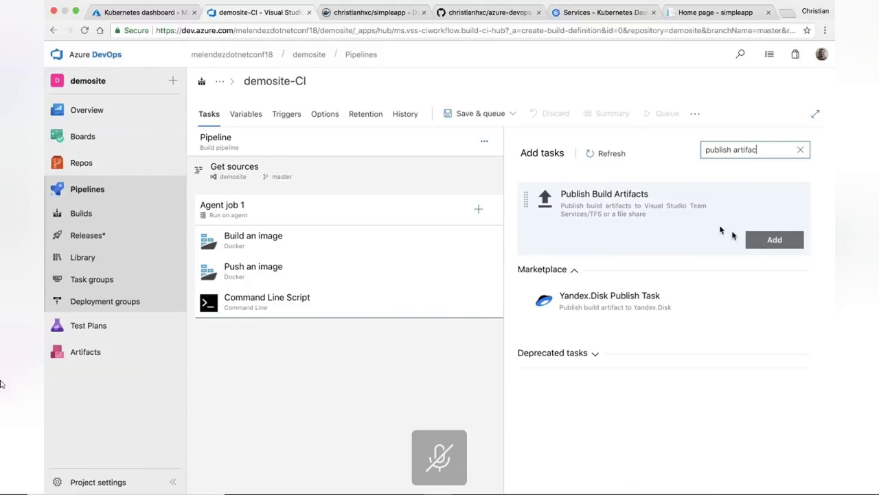
left_click(774, 239)
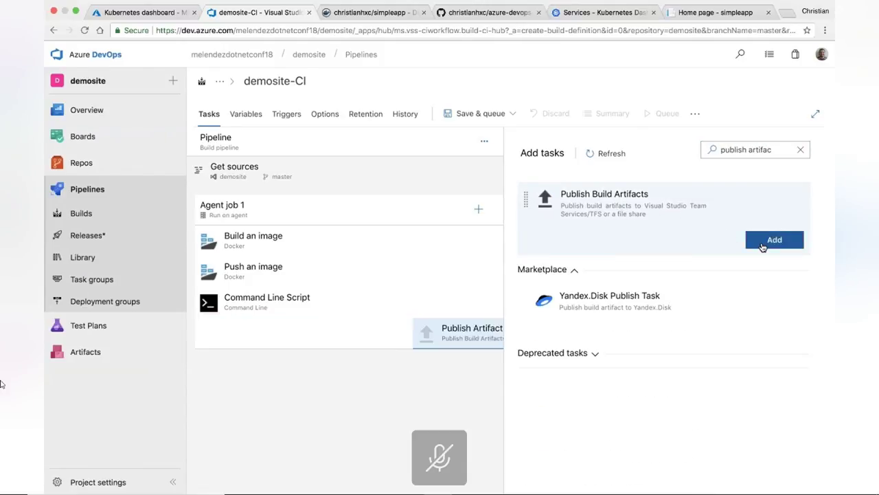
left_click(336, 337)
key("ctrl+Right")
key("ctrl+Right")
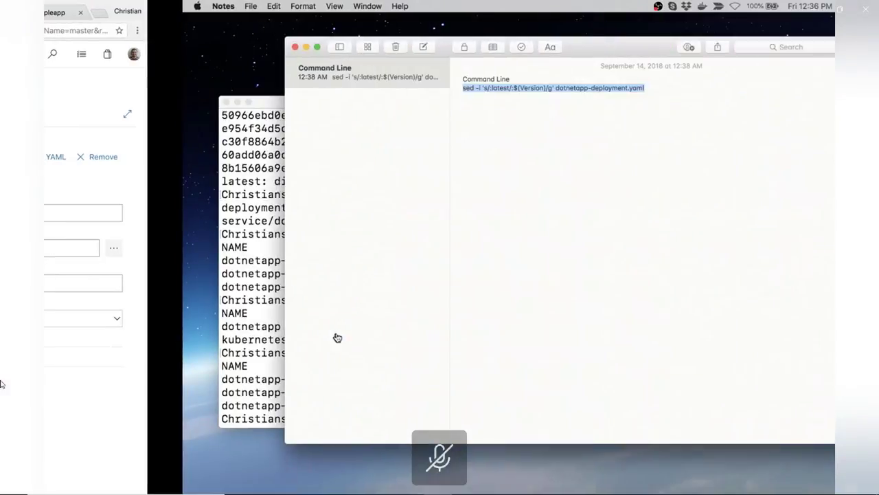
key("ctrl+Left")
key("ctrl+Left")
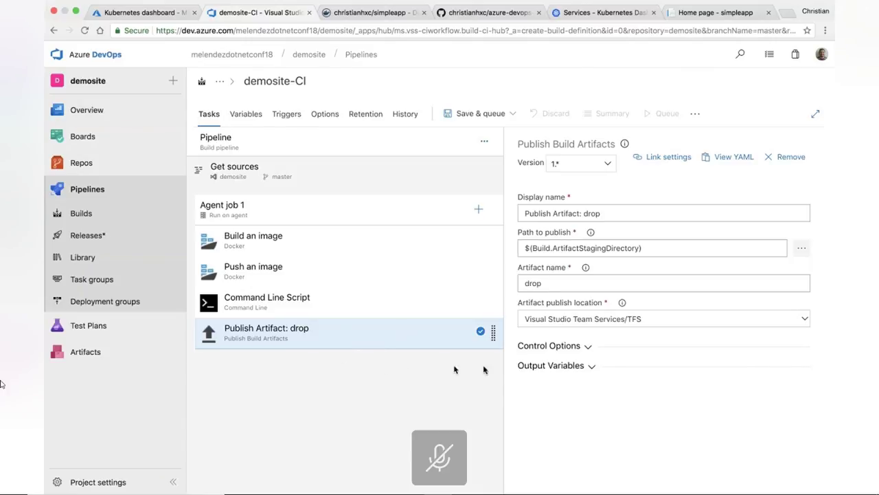
Set the publish task's display name to Kubernetes YAML.
left_click(631, 248)
left_click(644, 213)
double_click(645, 214)
triple_click(643, 214)
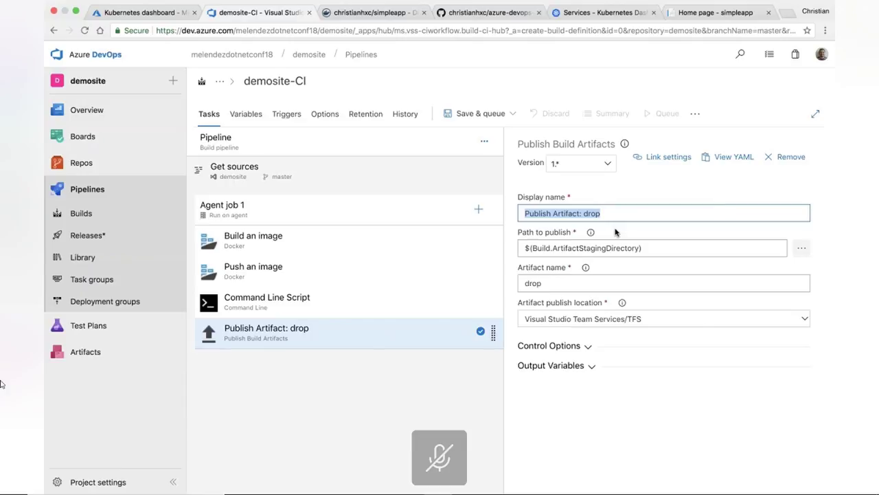
type("Kubernetes YAML")
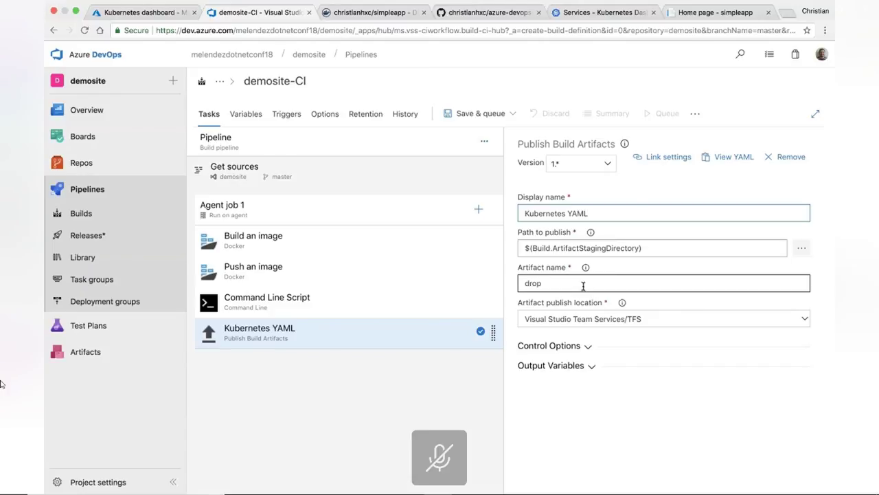
Choose dotnetapp-deployment.yaml from the demosite repository as the path to publish and set the artifact name to YAML.
left_click(800, 248)
left_click(325, 178)
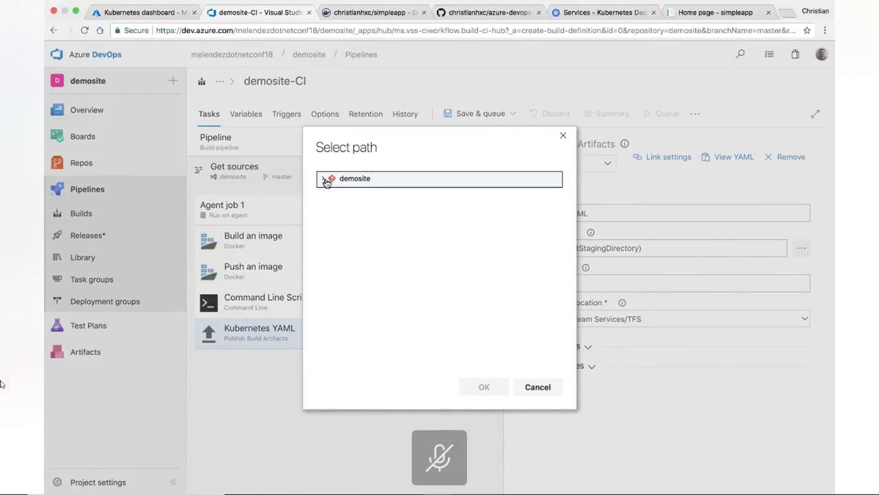
left_click(382, 311)
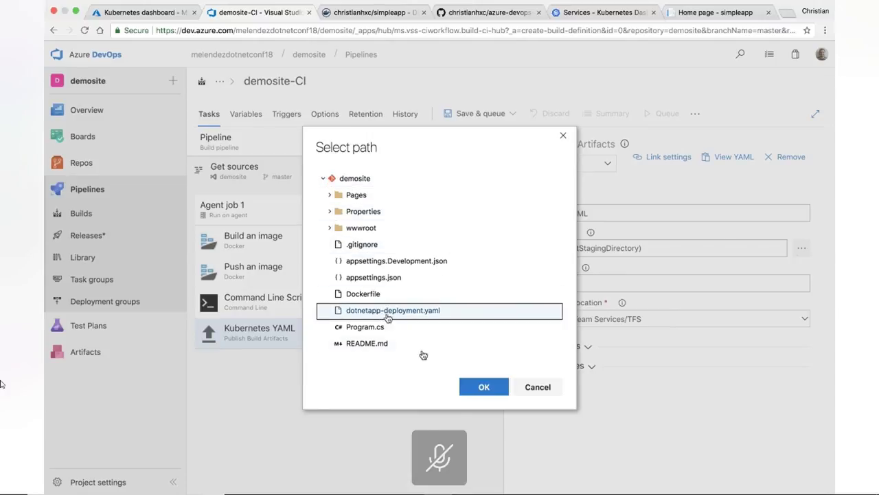
left_click(484, 387)
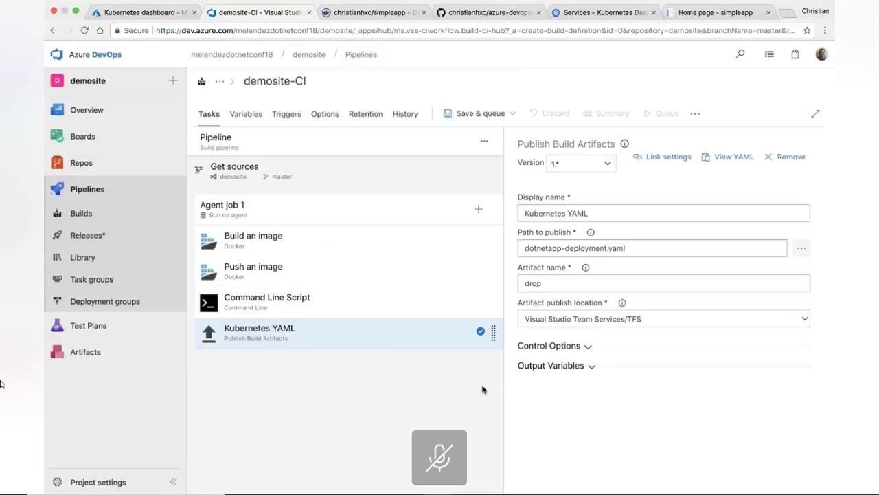
double_click(592, 285)
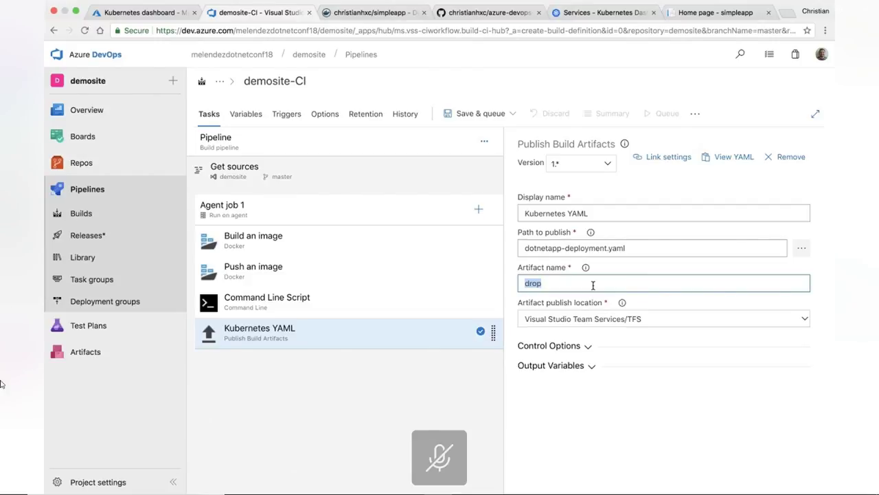
type("YAML")
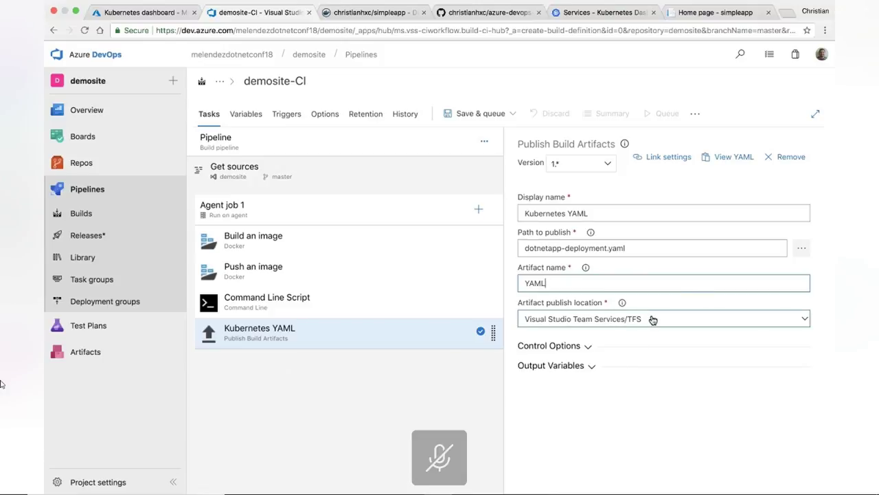
Save the demosite-CI pipeline and queue a build of the master branch on the Hosted Ubuntu 1604 agent pool.
left_click(484, 115)
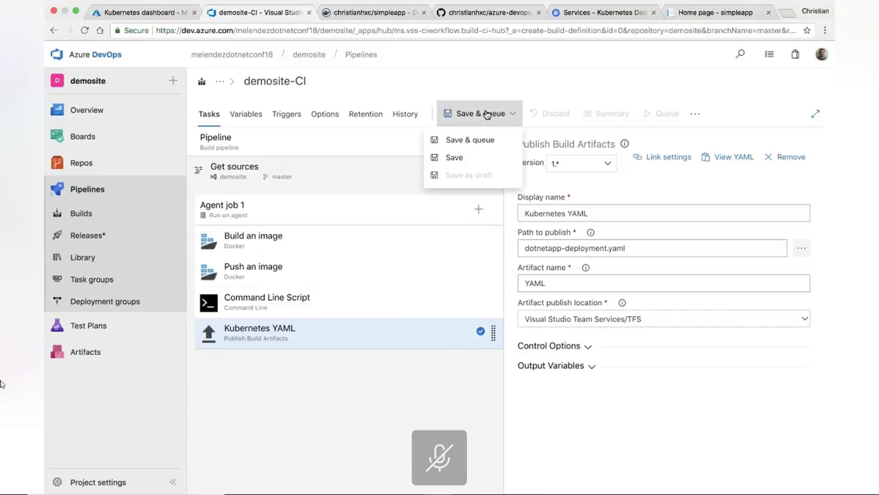
left_click(455, 141)
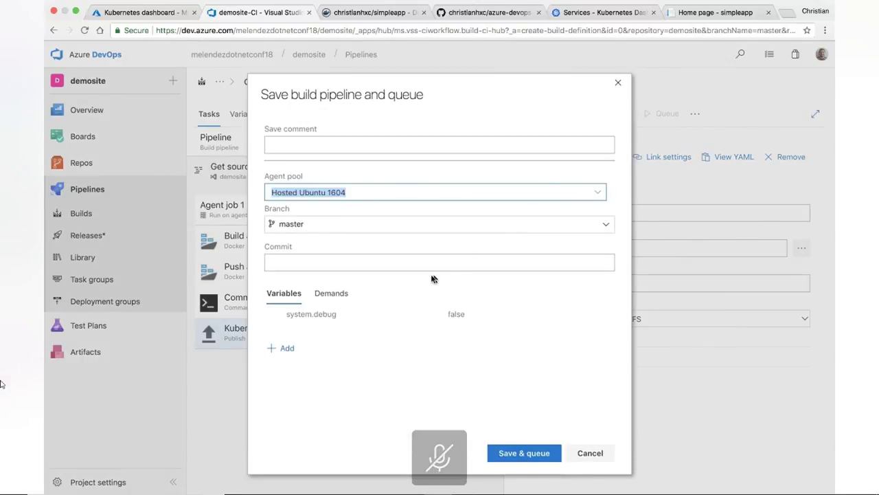
left_click(522, 453)
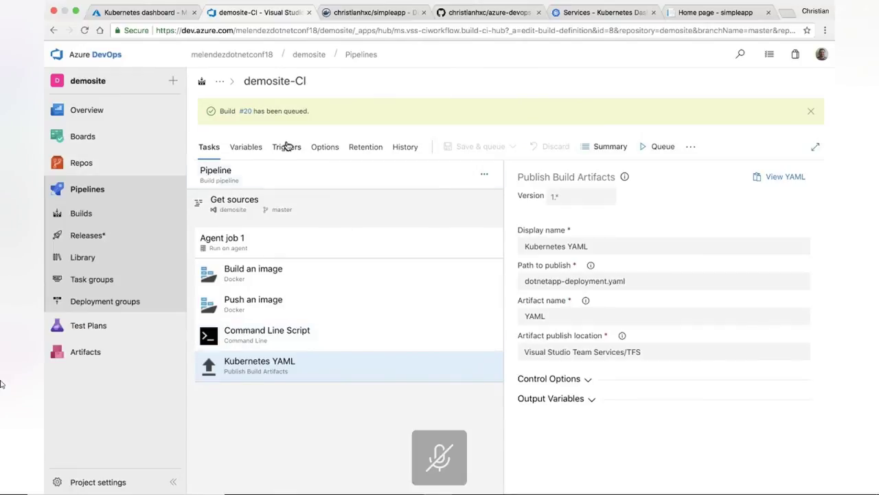
Open the queued demosite-CI build and examine the progress and log output of its job steps.
left_click(247, 112)
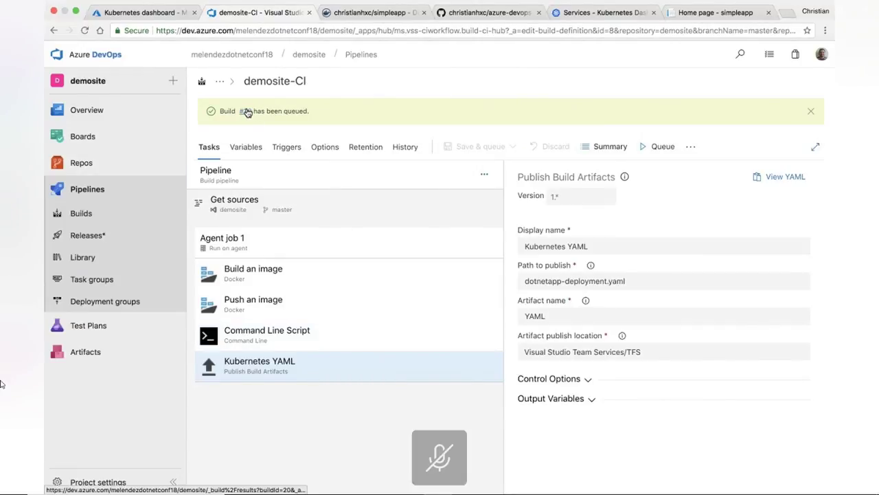
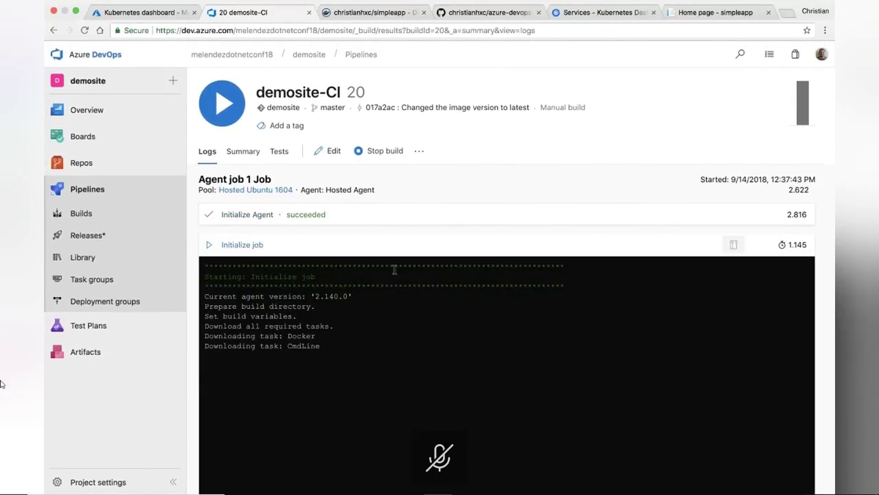
scroll(365, 357, "down", 1)
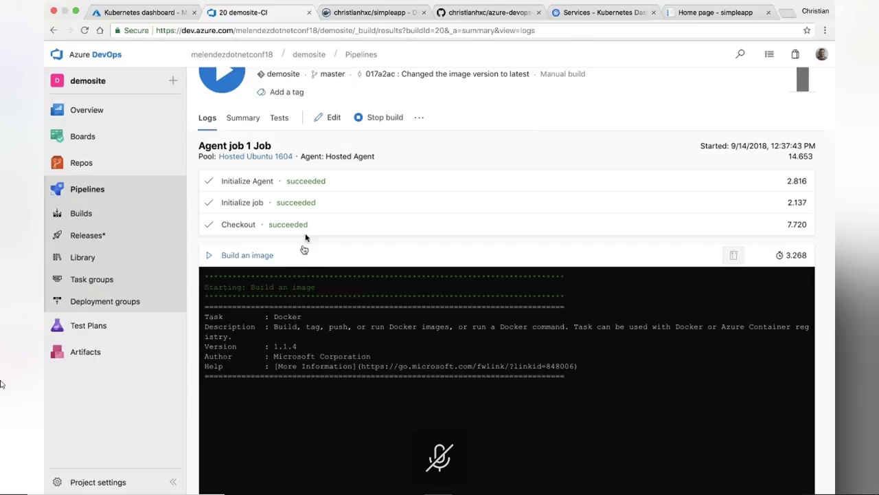
scroll(297, 316, "down", 3)
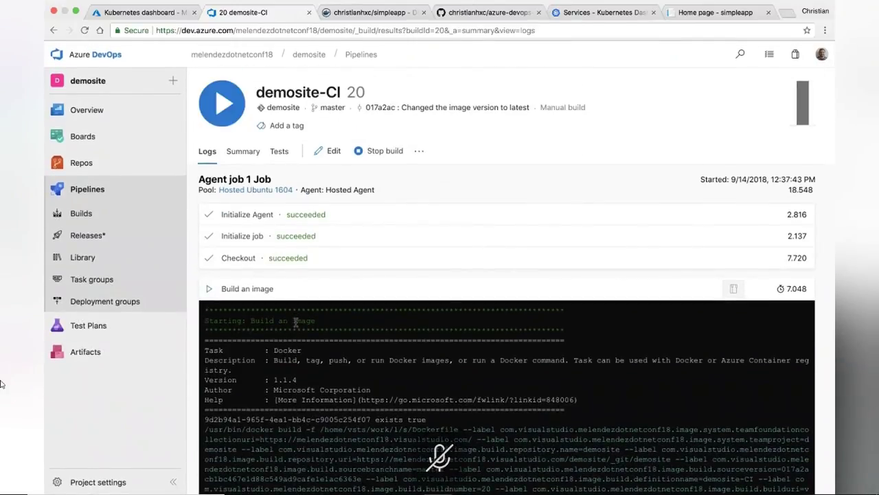
scroll(297, 322, "up", 3)
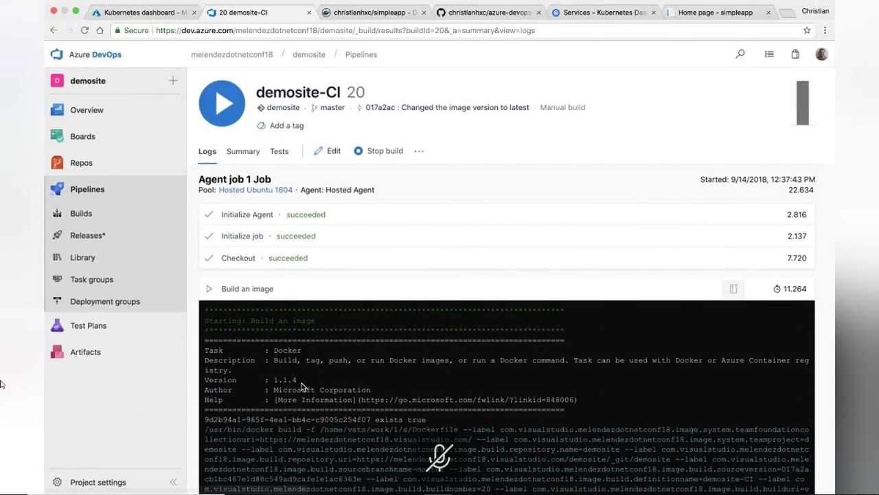
scroll(302, 382, "down", 3)
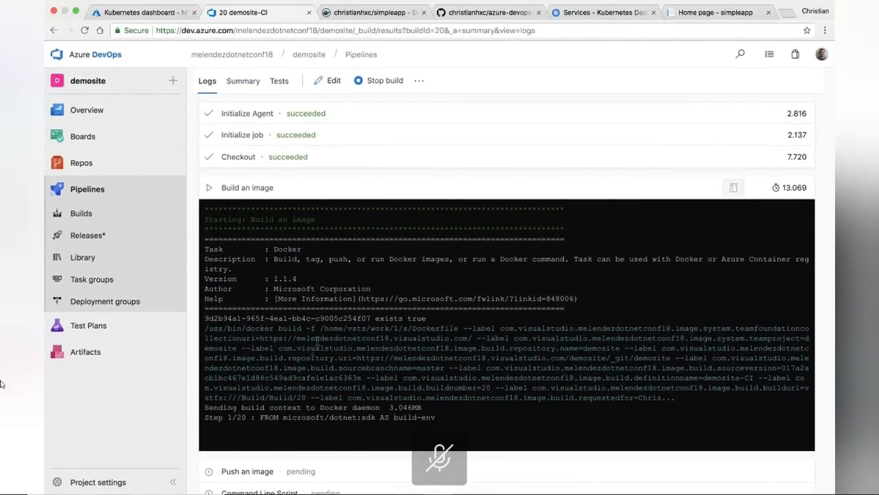
Follow the Build an image log output and the pending tasks of the running demosite-CI build.
scroll(295, 385, "down", 2)
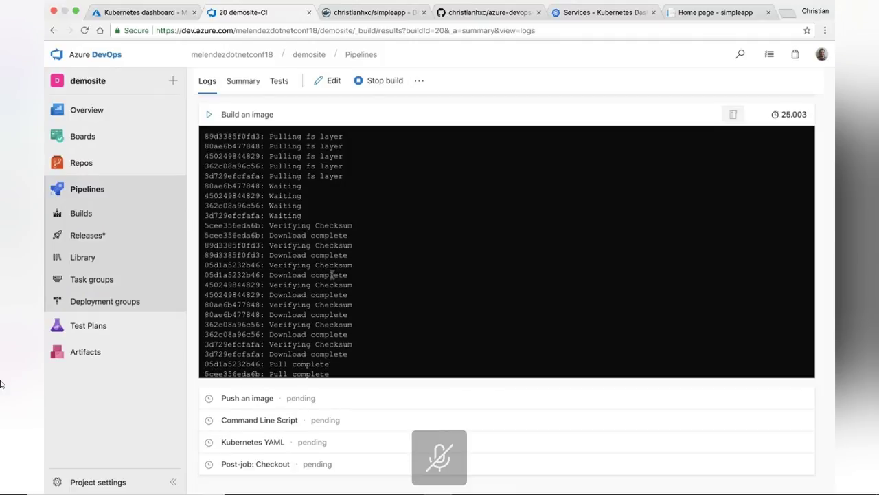
scroll(354, 274, "up", 3)
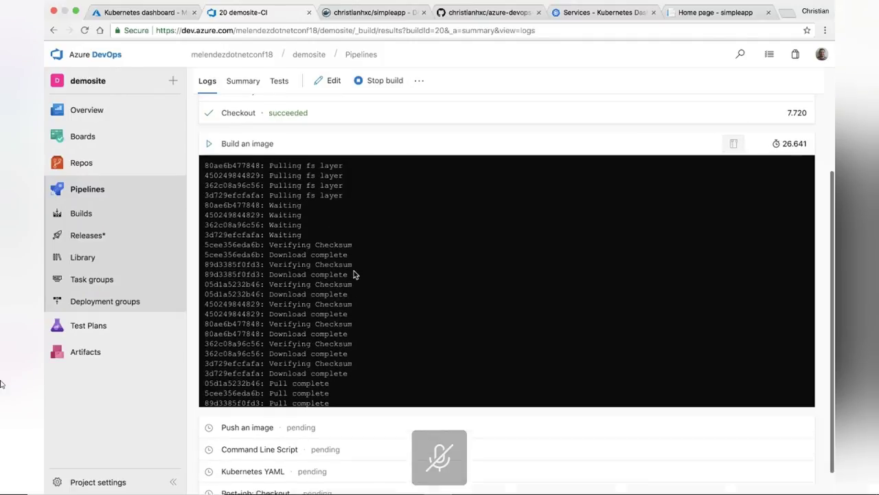
scroll(336, 285, "up", 1)
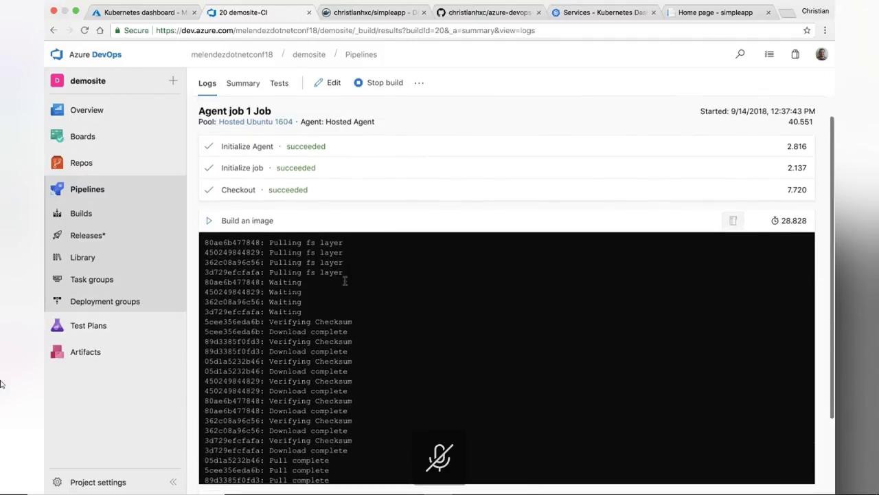
scroll(344, 285, "down", 2)
scroll(343, 284, "up", 3)
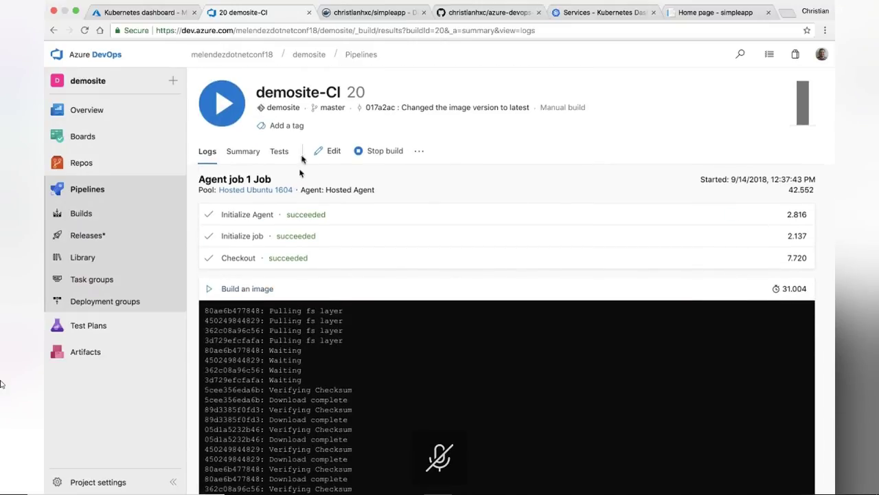
Open the demosite-CI build pipeline for editing and enable continuous integration on its demosite repository trigger.
left_click(309, 55)
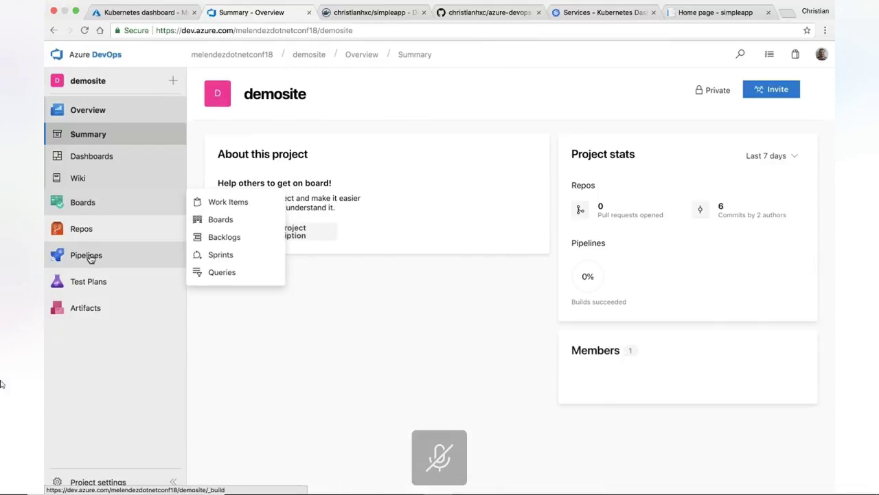
left_click(88, 255)
left_click(86, 216)
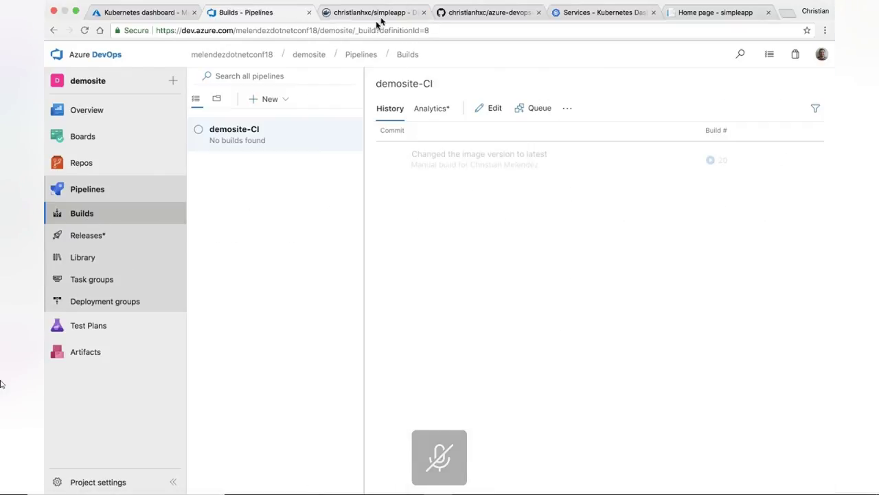
left_click(486, 110)
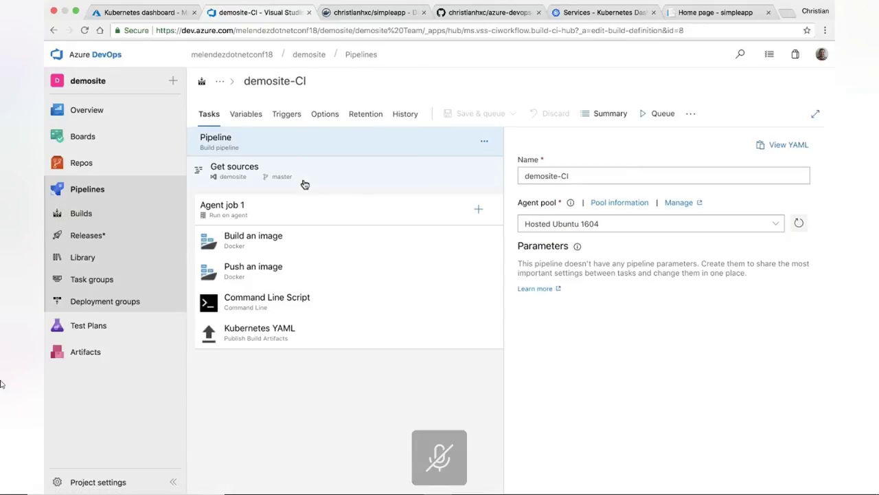
left_click(278, 118)
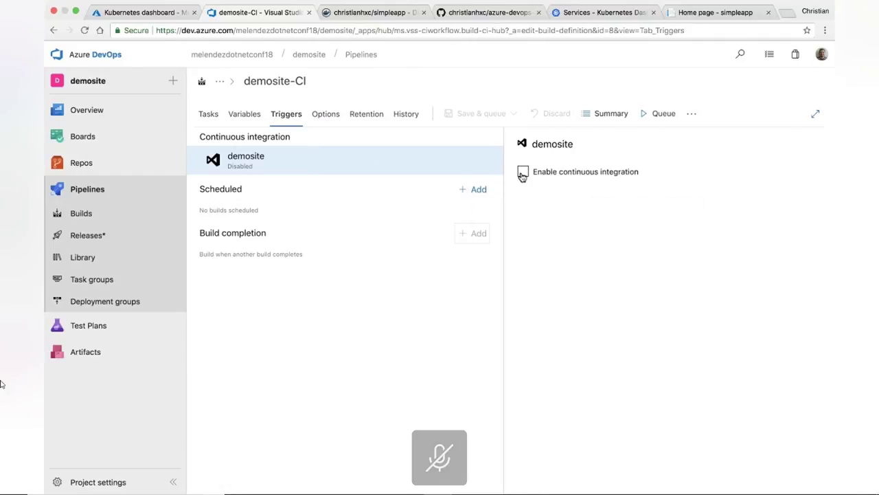
left_click(523, 173)
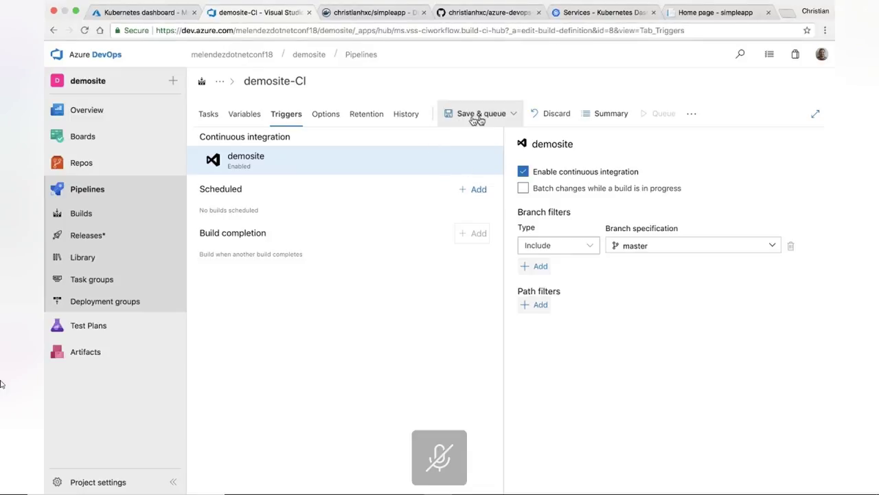
Save the changed demosite-CI pipeline without queuing a build.
left_click(513, 114)
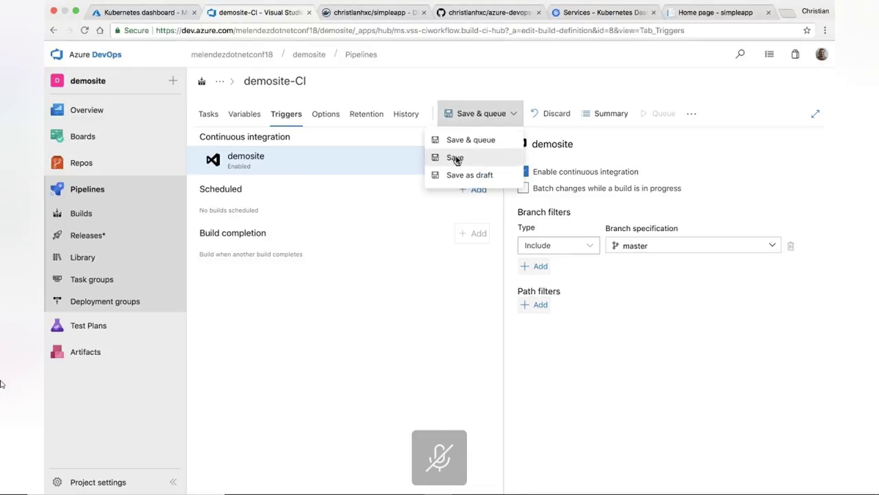
left_click(455, 158)
left_click(486, 313)
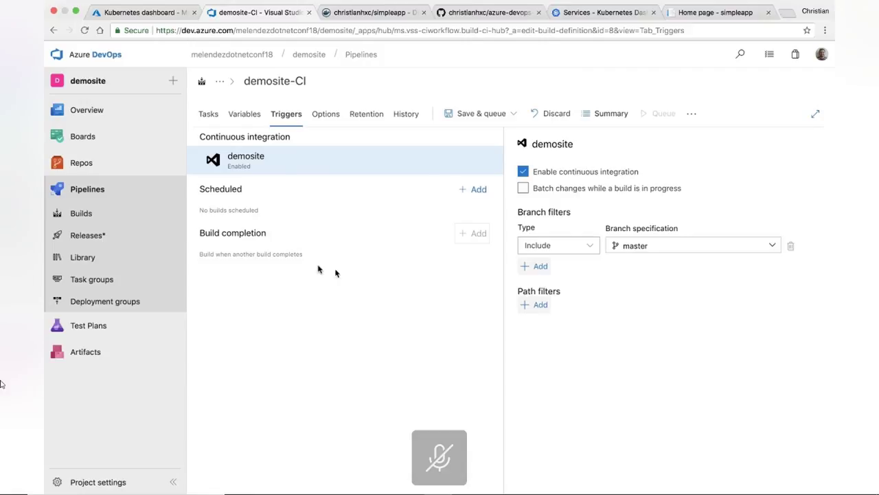
Create a new release pipeline in the demosite project, starting from an empty job.
left_click(99, 218)
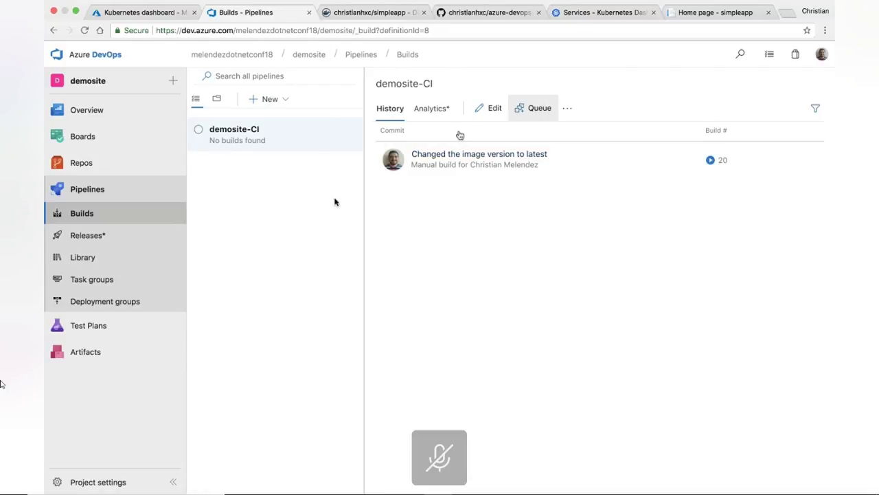
left_click(76, 240)
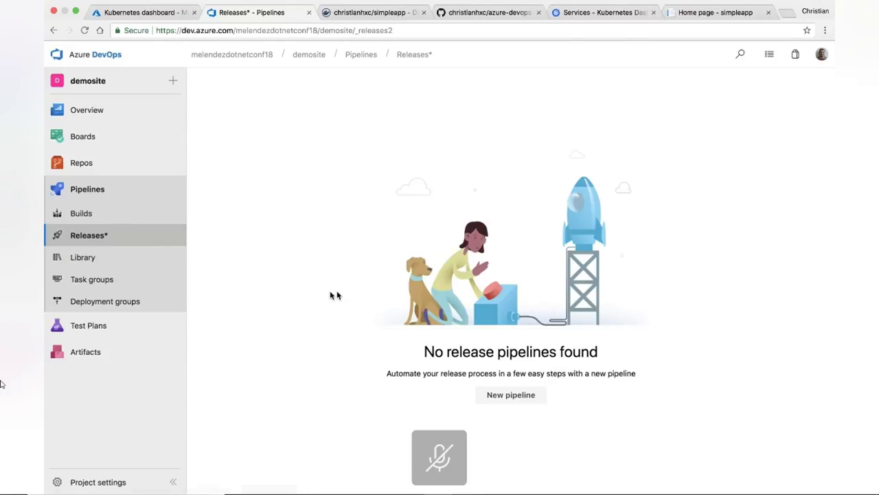
left_click(516, 392)
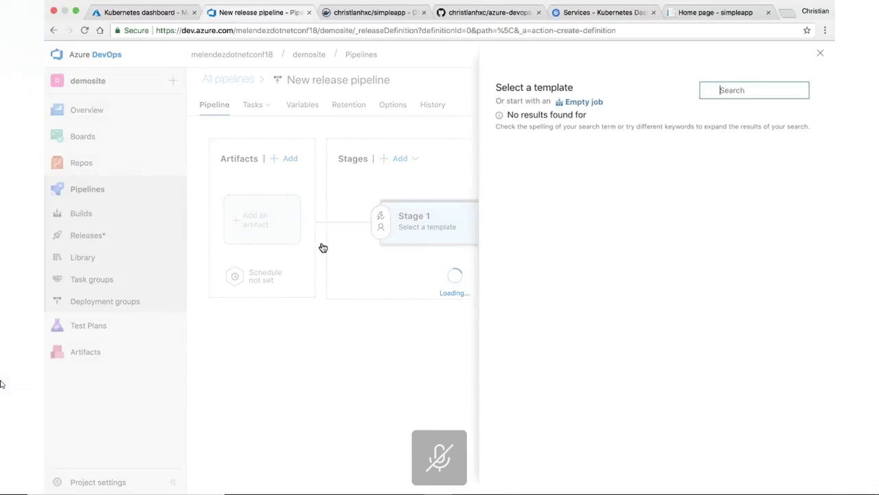
left_click(576, 103)
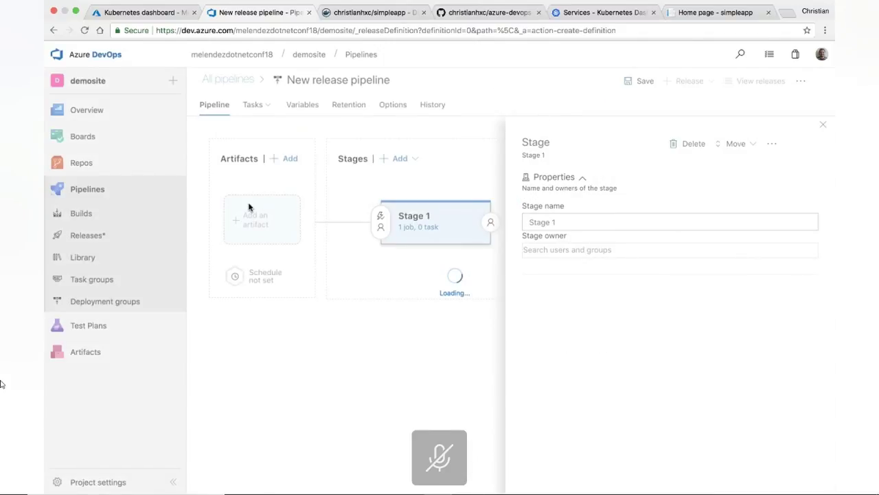
left_click(543, 222)
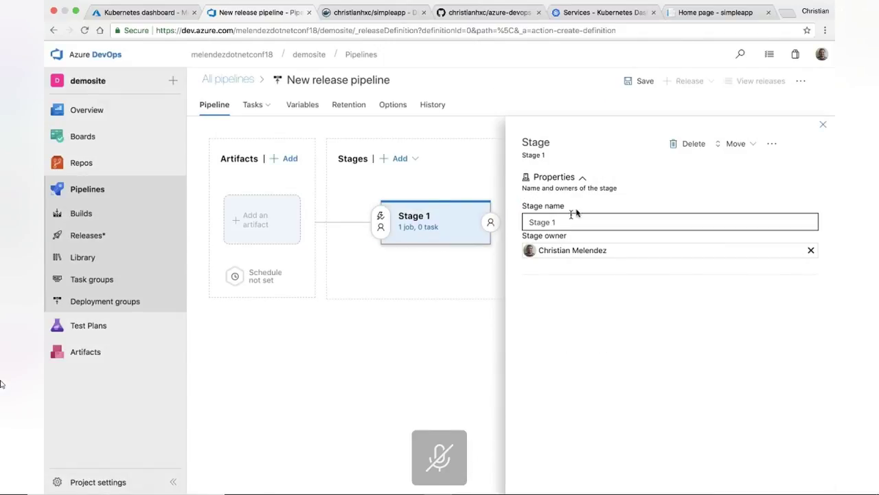
left_click(821, 128)
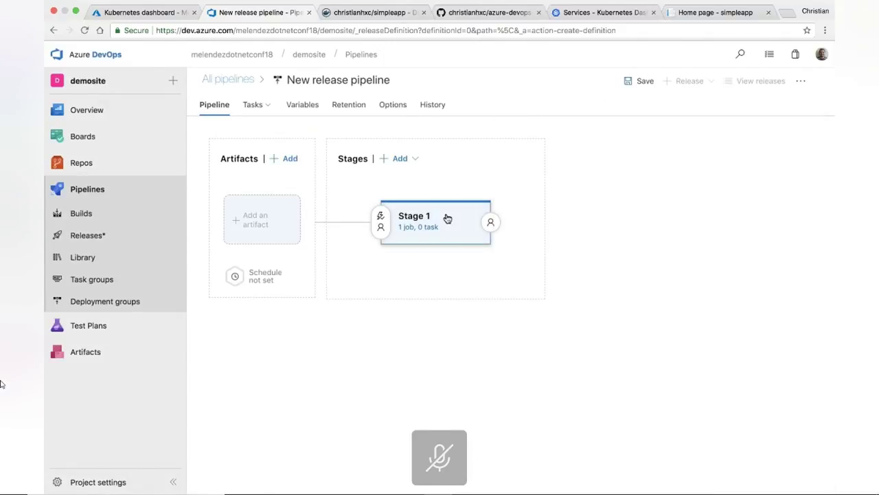
Add a Build artifact from the demosite-CI pipeline to the release pipeline, with Latest as default version.
left_click(295, 218)
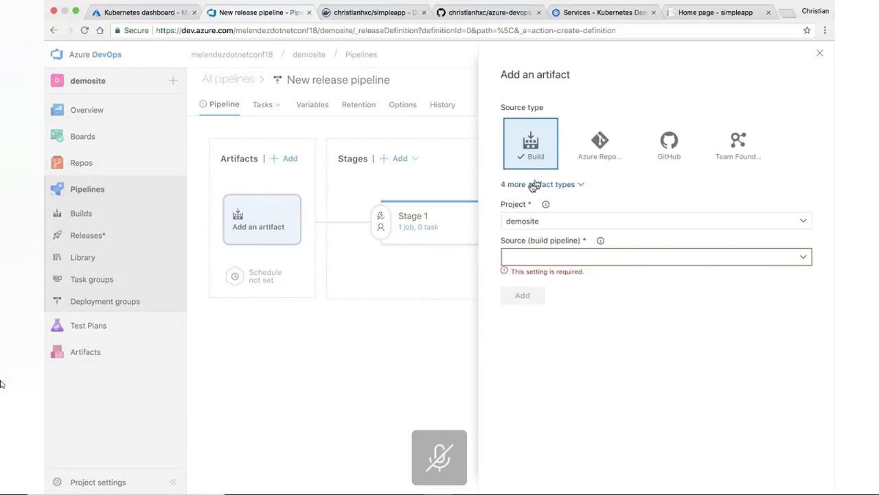
left_click(794, 254)
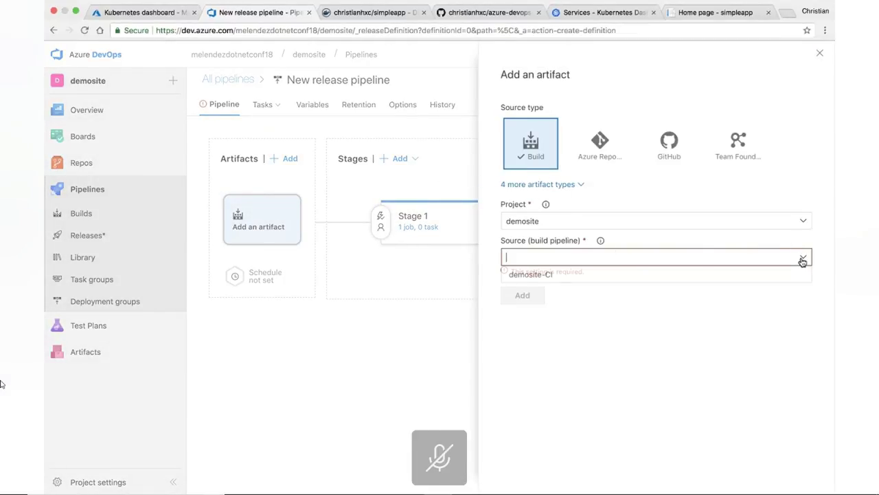
left_click(626, 275)
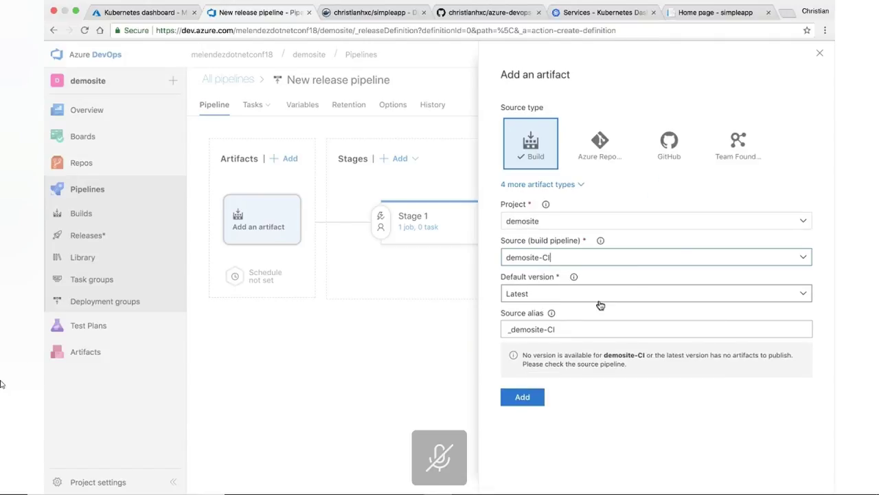
left_click(735, 293)
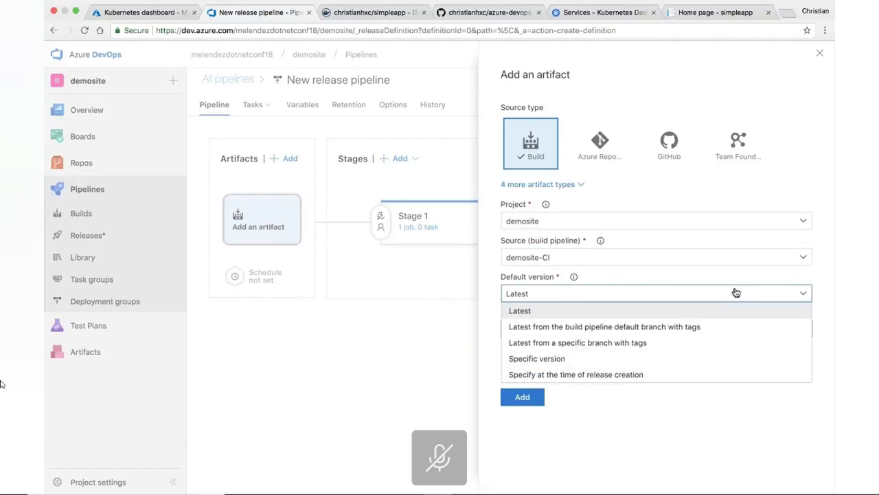
left_click(611, 316)
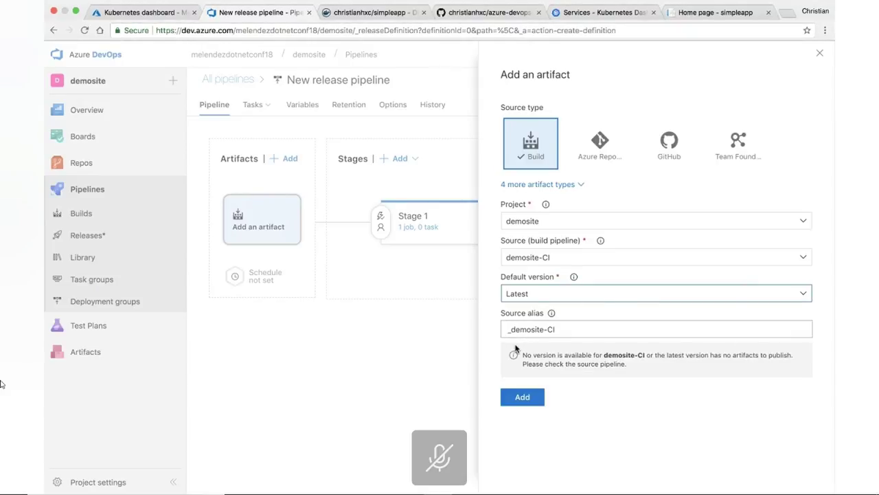
left_click(519, 397)
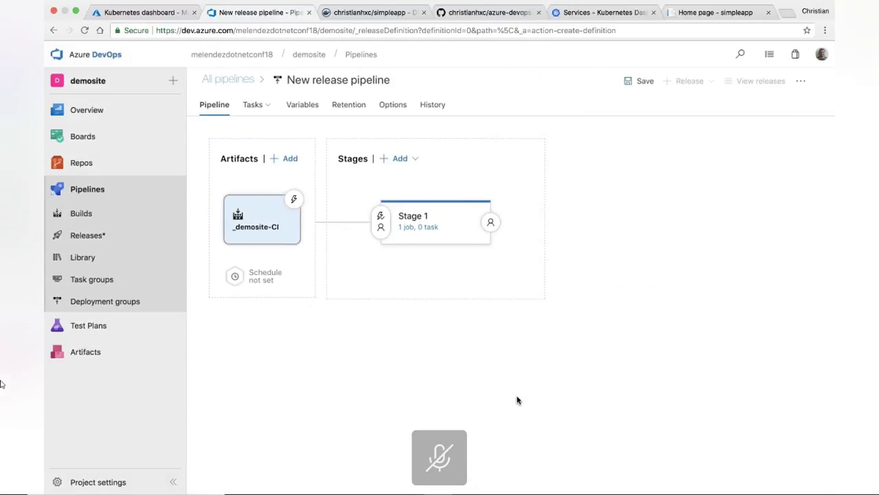
Enable the continuous deployment trigger on the _demosite-CI artifact.
left_click(295, 202)
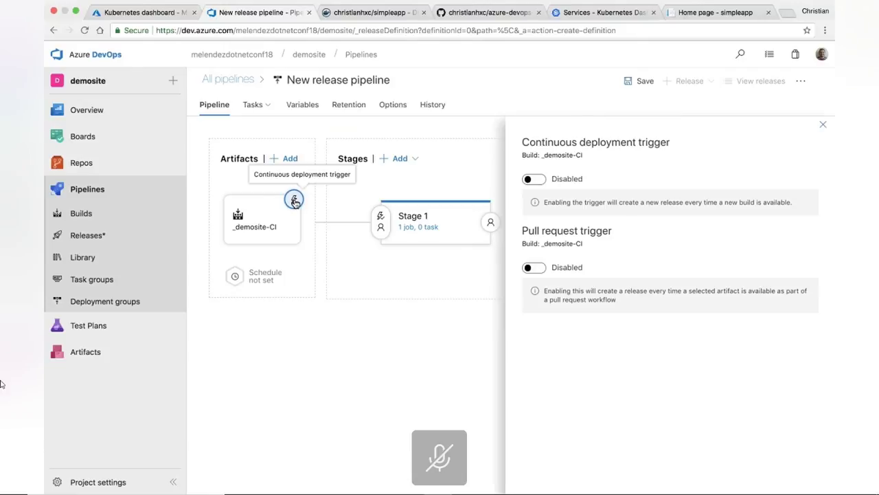
left_click(533, 179)
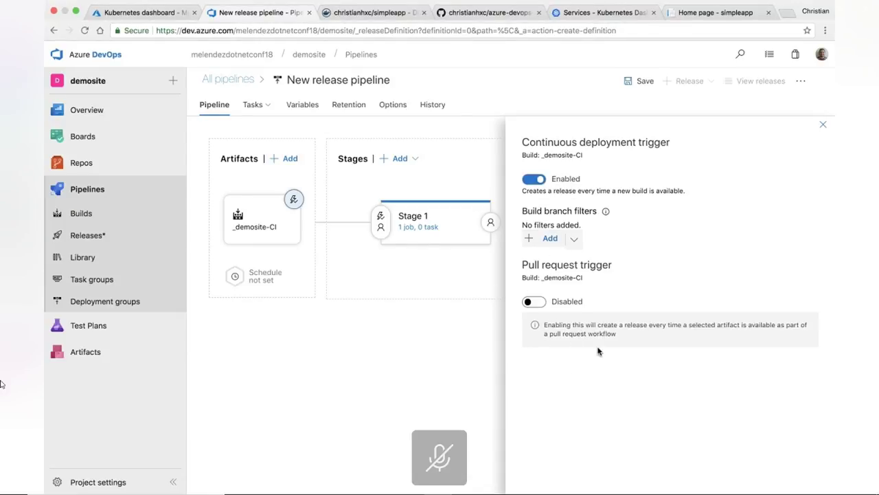
left_click(822, 125)
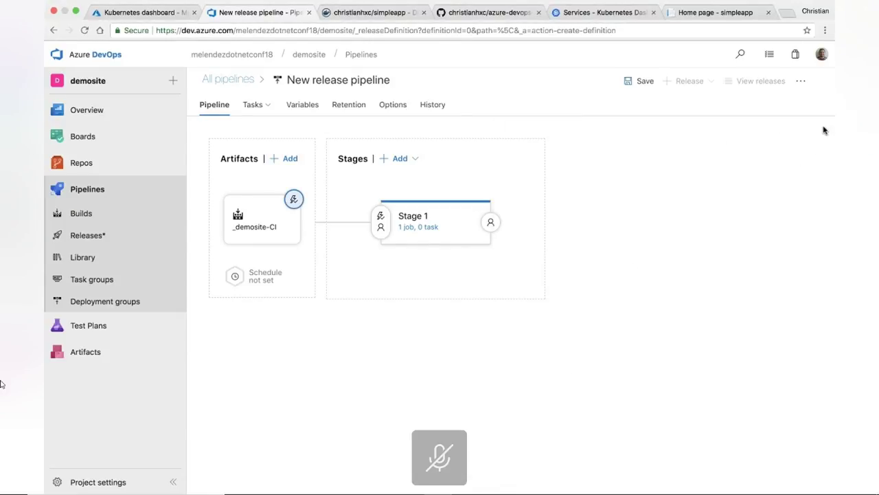
Open the tasks of Stage 1 and rename the stage to Development.
left_click(441, 233)
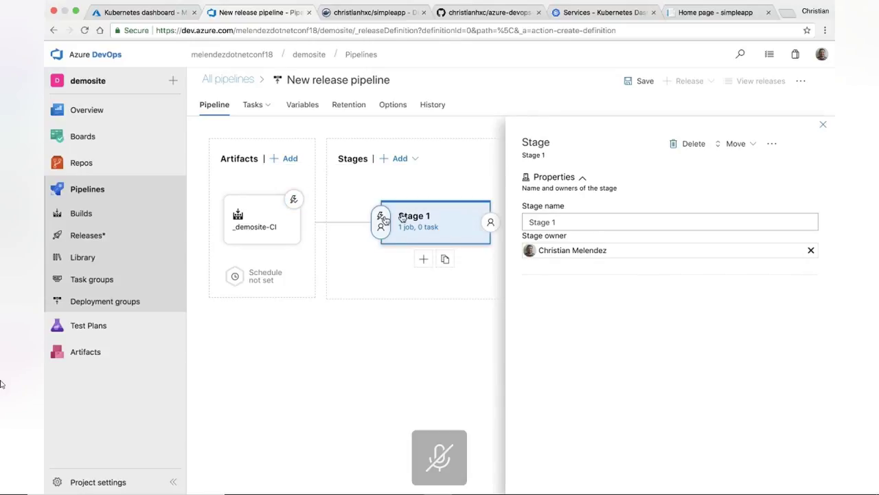
left_click(823, 127)
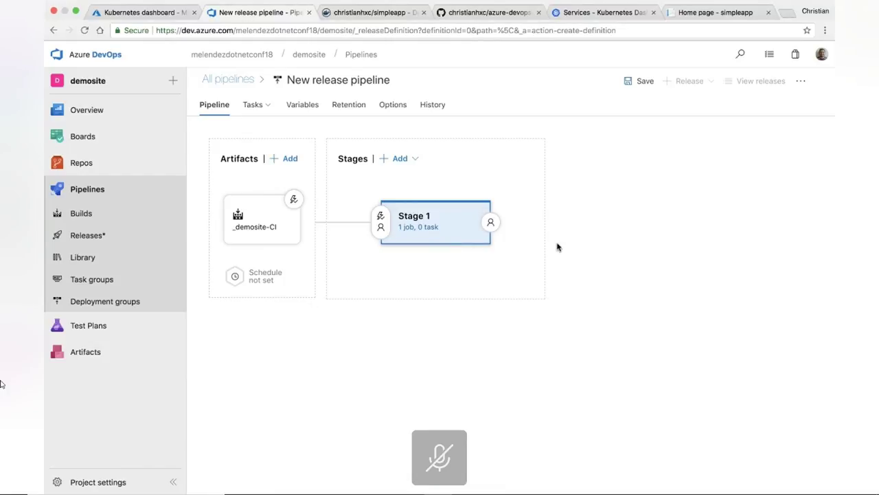
left_click(418, 228)
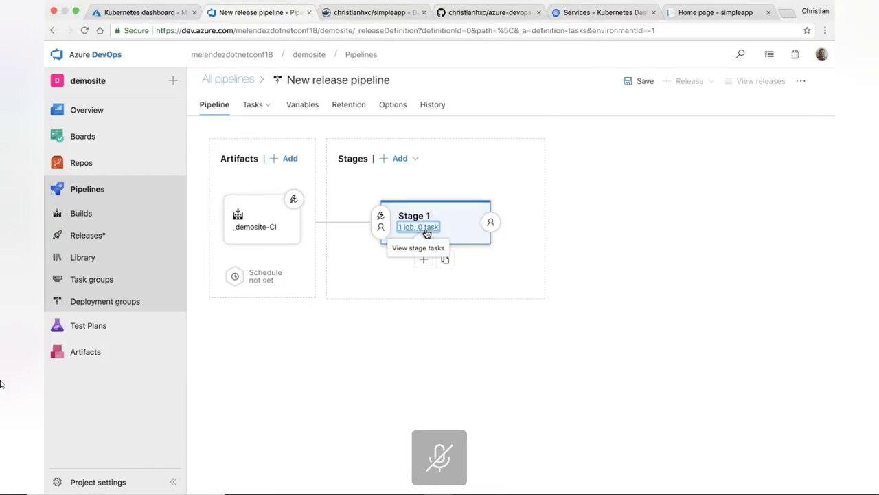
double_click(566, 152)
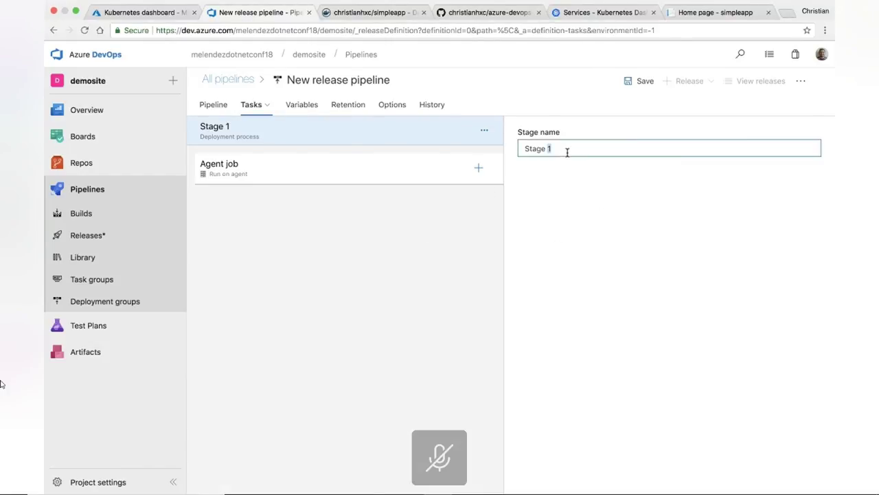
key("BackSpace")
key("BackSpace")
type("Development")
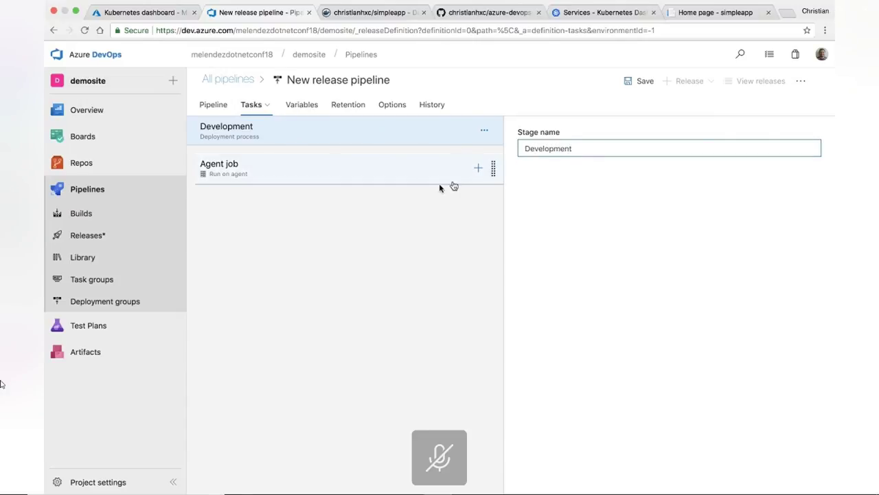
Set the agent pool of the Development stage's agent job to Hosted Ubuntu 1604.
left_click(404, 178)
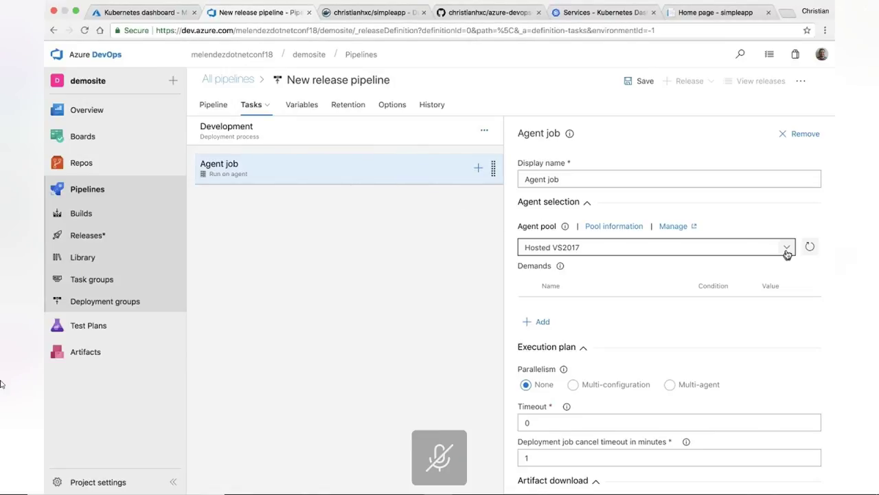
left_click(732, 249)
left_click(599, 334)
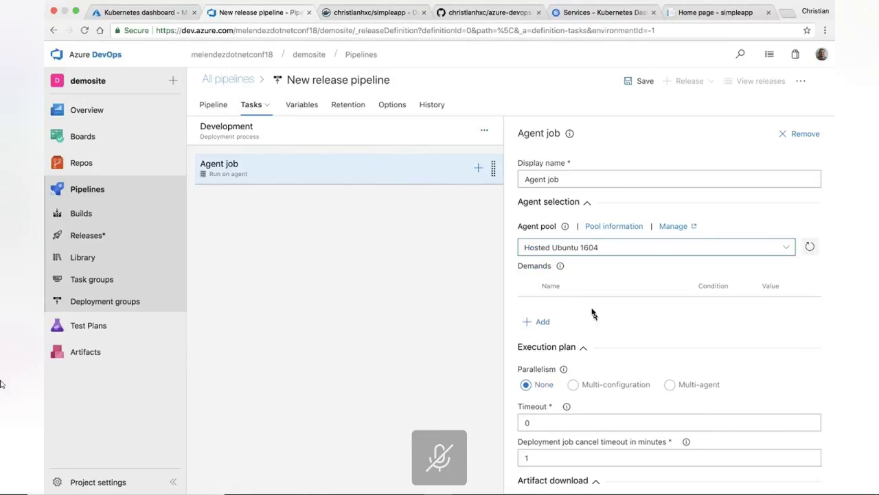
scroll(575, 309, "down", 3)
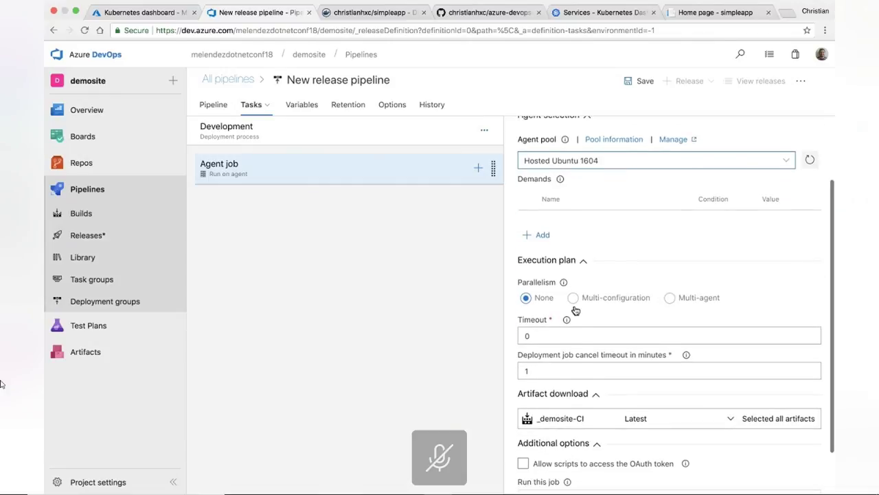
Search the available tasks for "kuber" and add the Deploy to Kubernetes task to the Development stage's agent job.
left_click(478, 170)
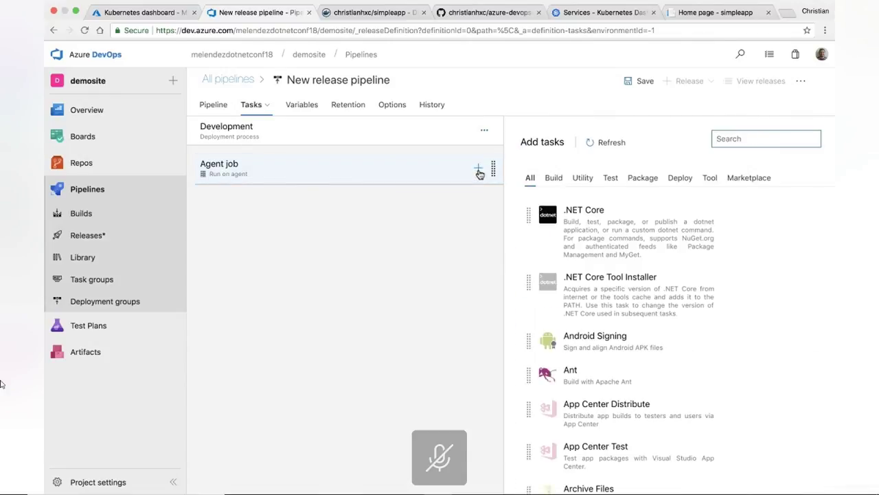
type("kub")
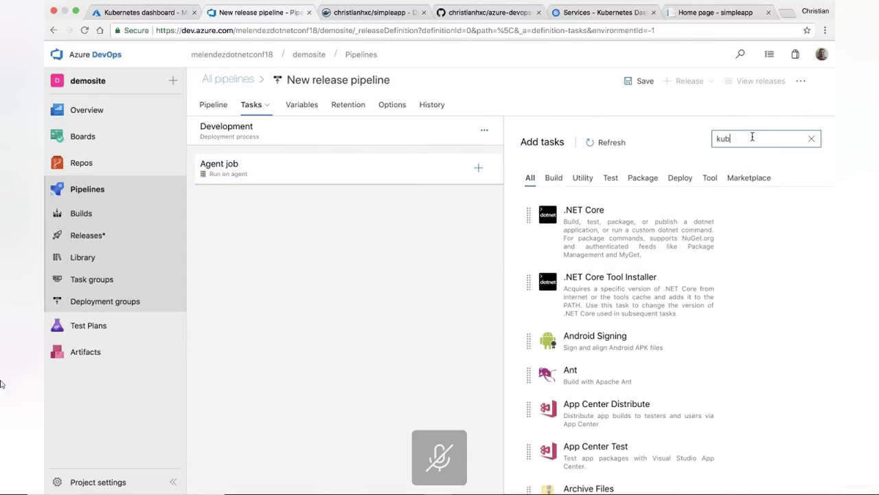
type("er")
mouse_move(626, 199)
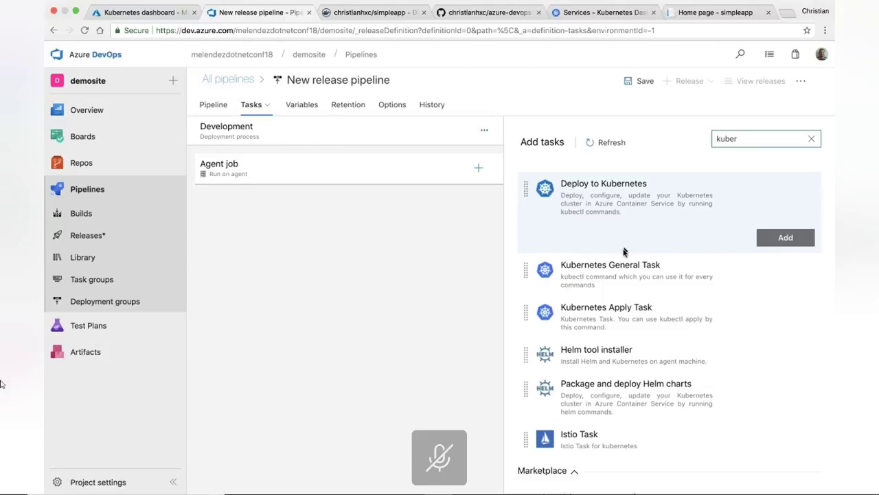
mouse_move(614, 275)
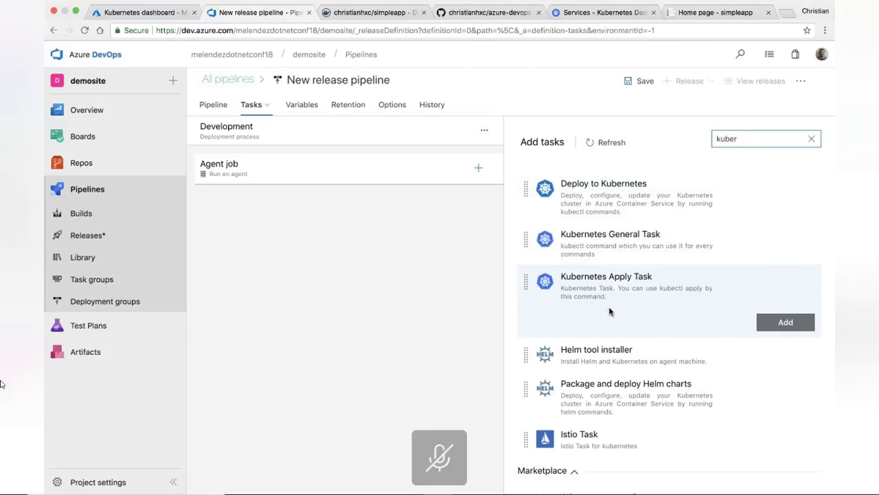
mouse_move(653, 217)
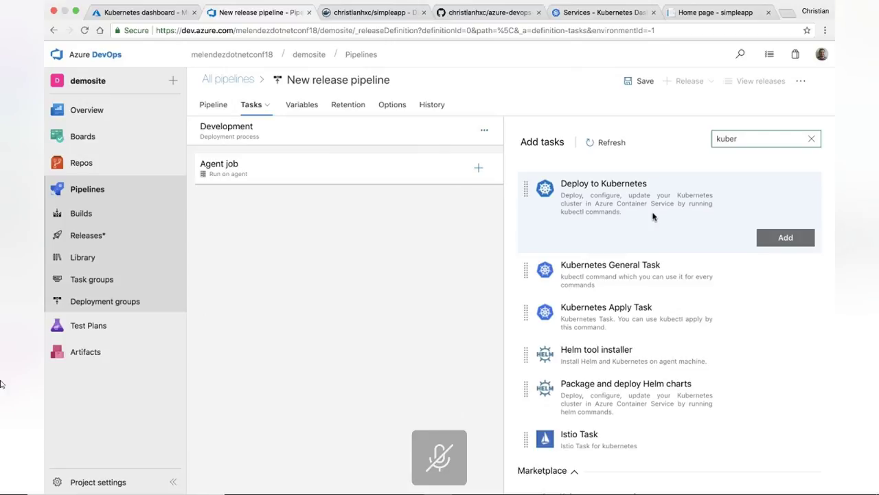
left_click(787, 238)
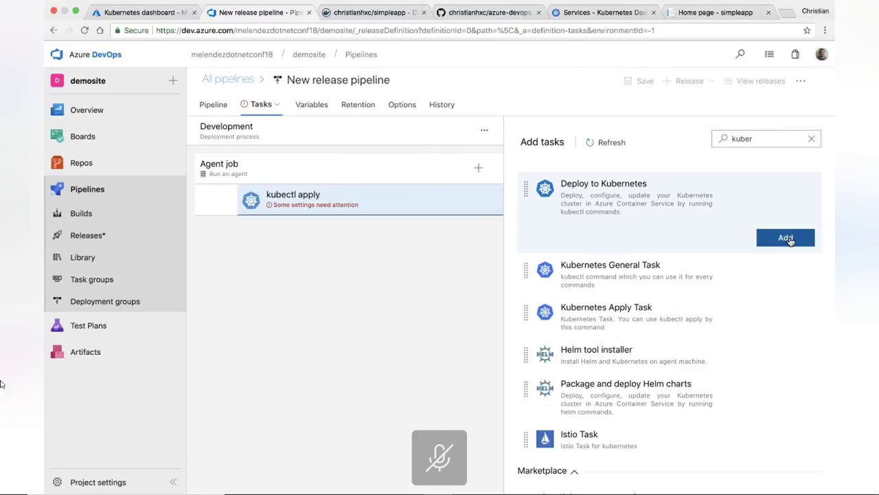
Open the kubectl apply task, keep Azure Resource Manager as service connection type, and choose the Microsoft Azure Sponsorship subscription.
left_click(390, 195)
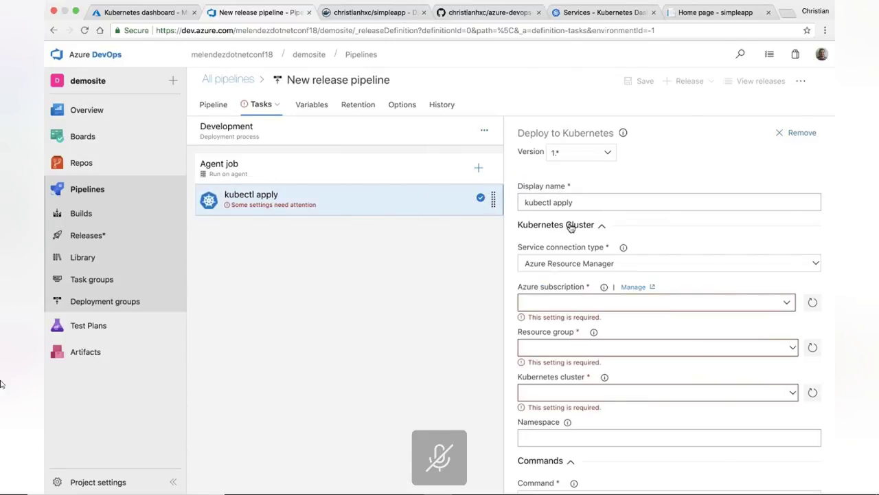
scroll(675, 249, "down", 1)
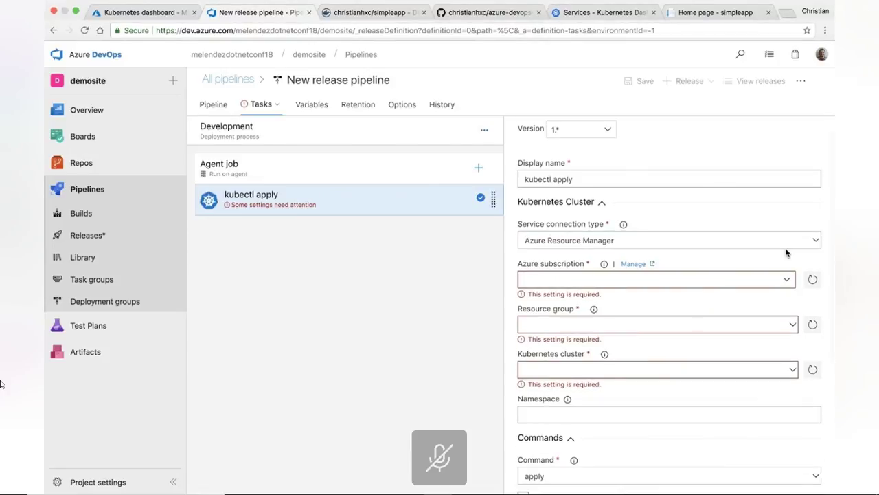
left_click(816, 241)
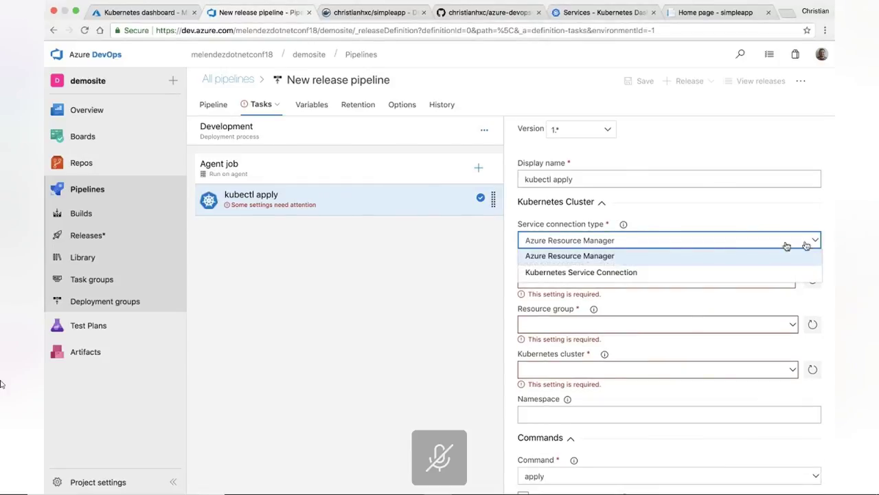
left_click(728, 226)
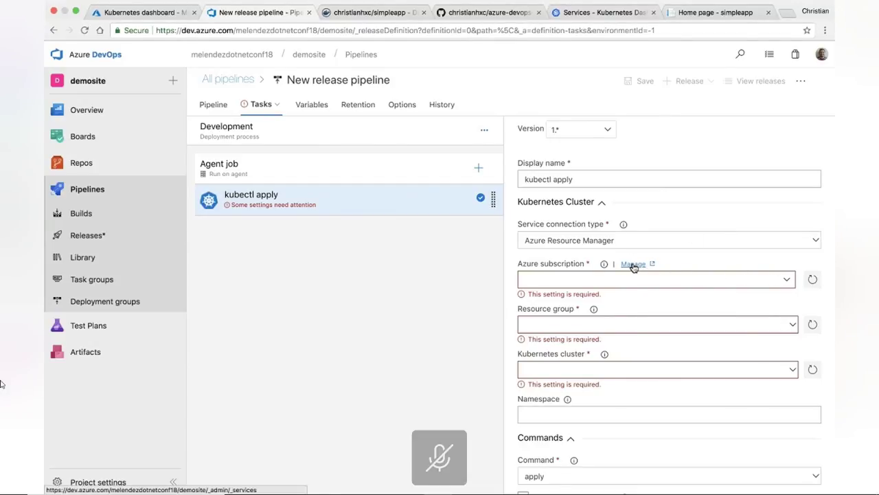
left_click(788, 280)
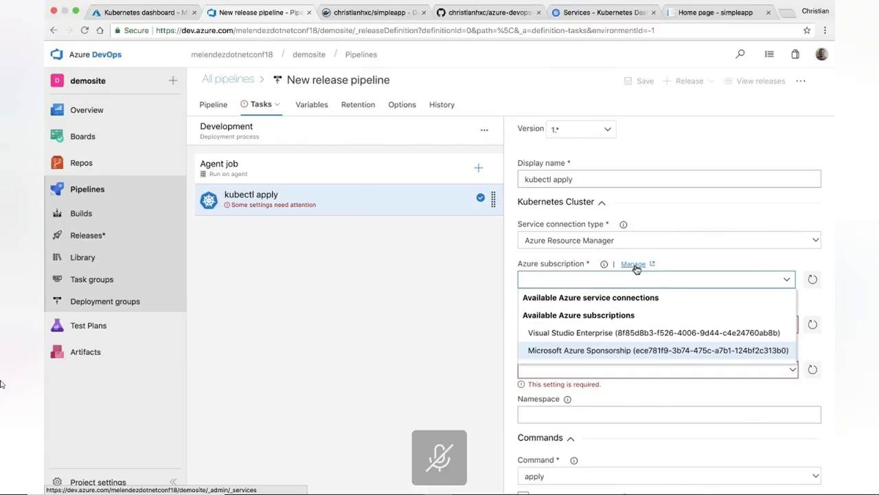
left_click(600, 350)
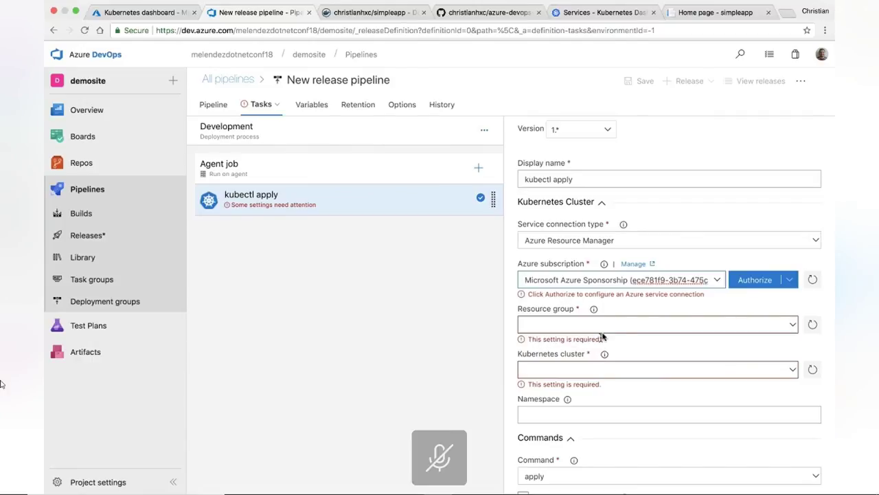
left_click(790, 323)
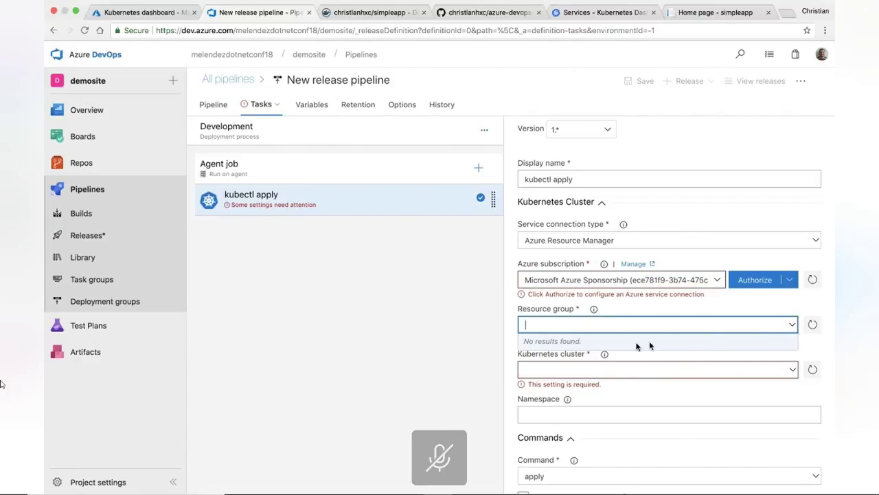
left_click(759, 287)
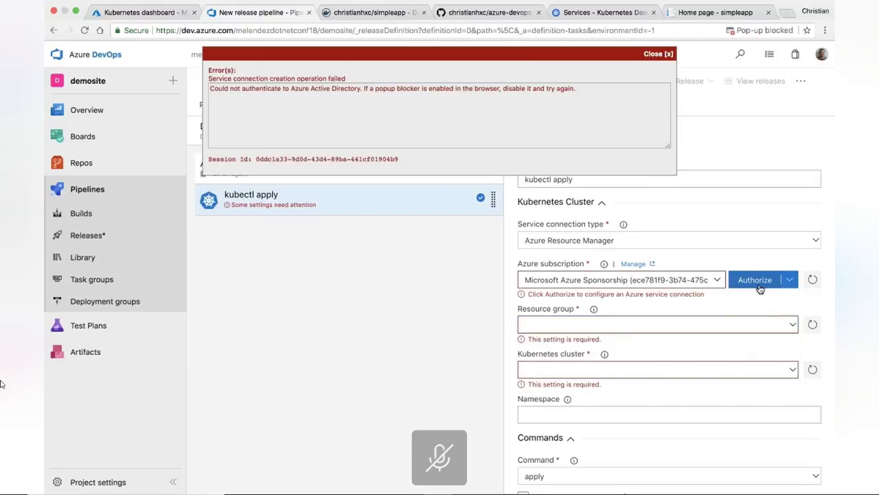
left_click(723, 31)
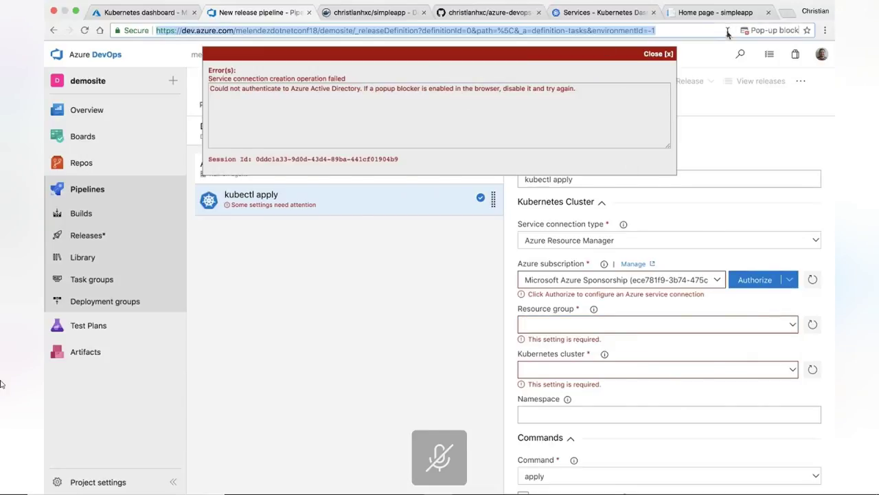
left_click(792, 30)
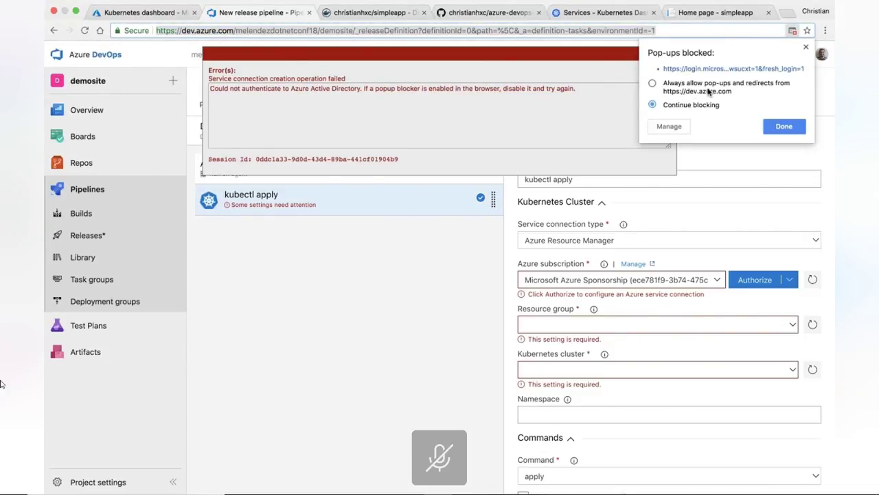
left_click(783, 127)
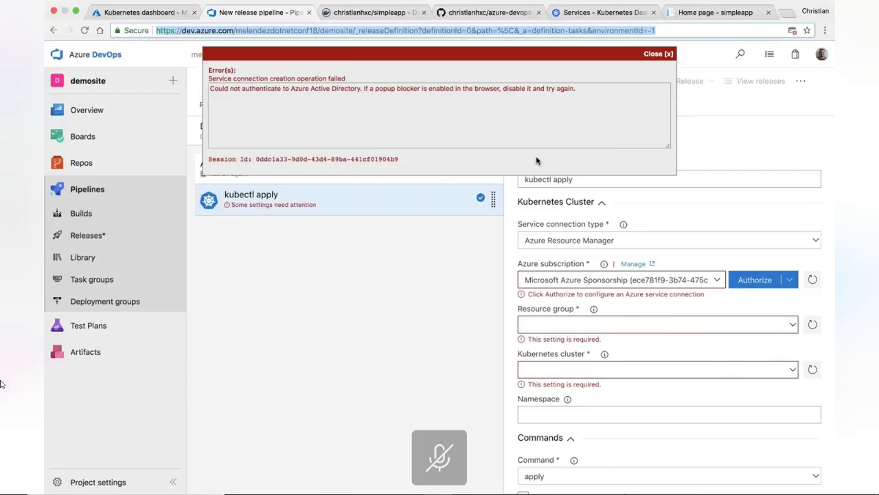
Authorize the Azure subscription by signing in with the Microsoft account's e-mail and password, and dismiss the earlier service connection error.
left_click(746, 285)
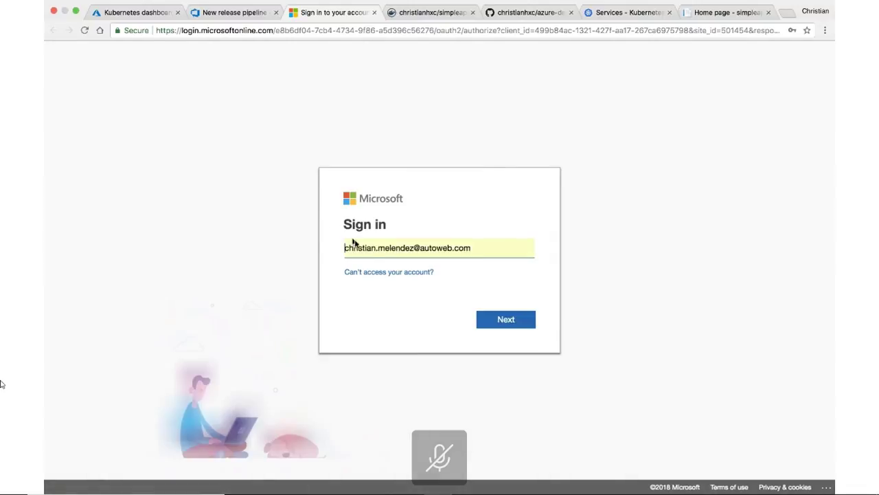
triple_click(371, 251)
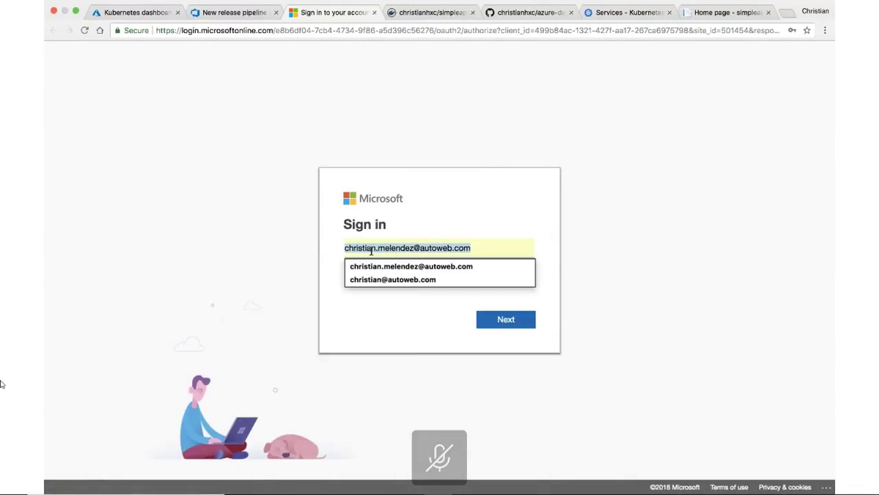
key("BackSpace")
type("mee")
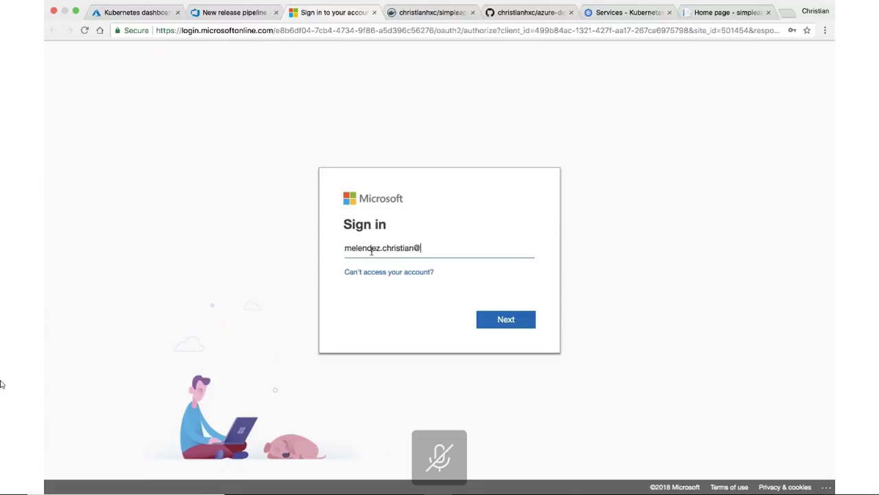
key("Return")
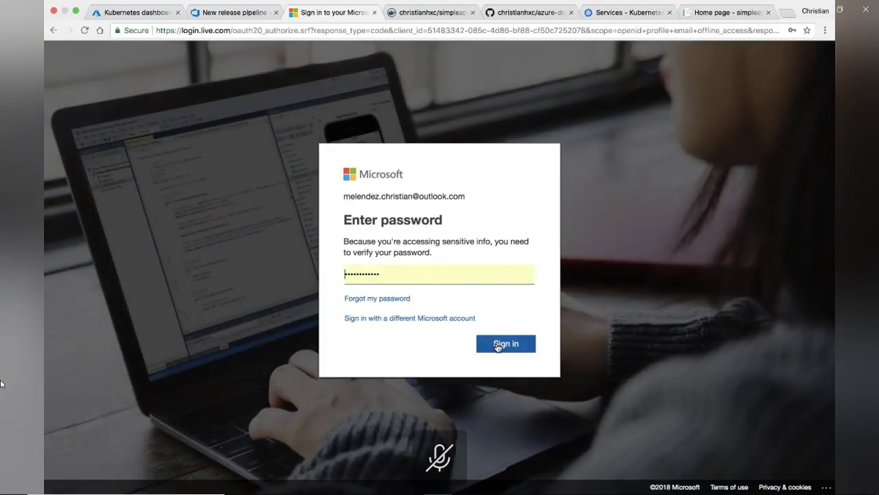
left_click(497, 346)
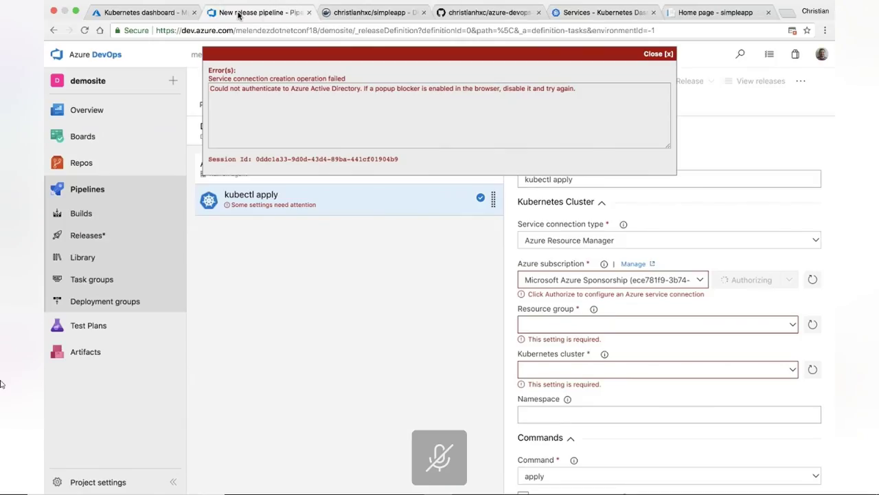
left_click(660, 55)
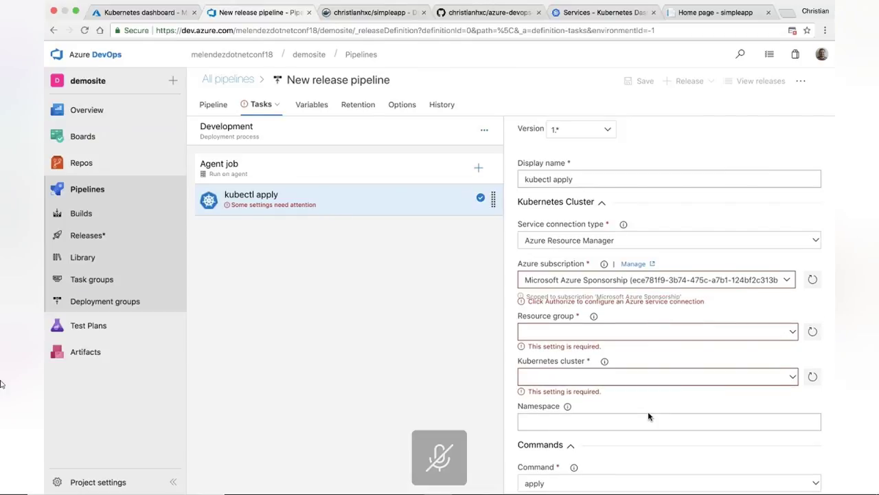
Set the kubectl apply task's resource group to melendezdotnetconf18 and its Kubernetes cluster to simpleapp.
scroll(649, 413, "down", 3)
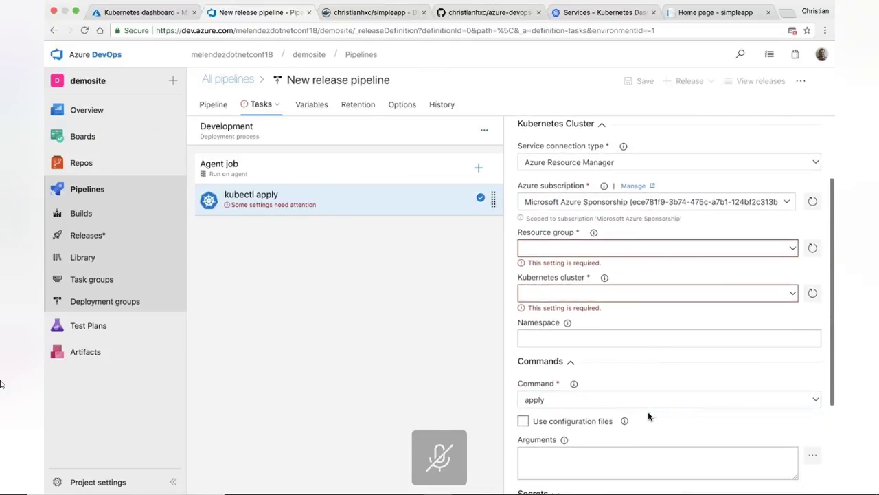
left_click(648, 339)
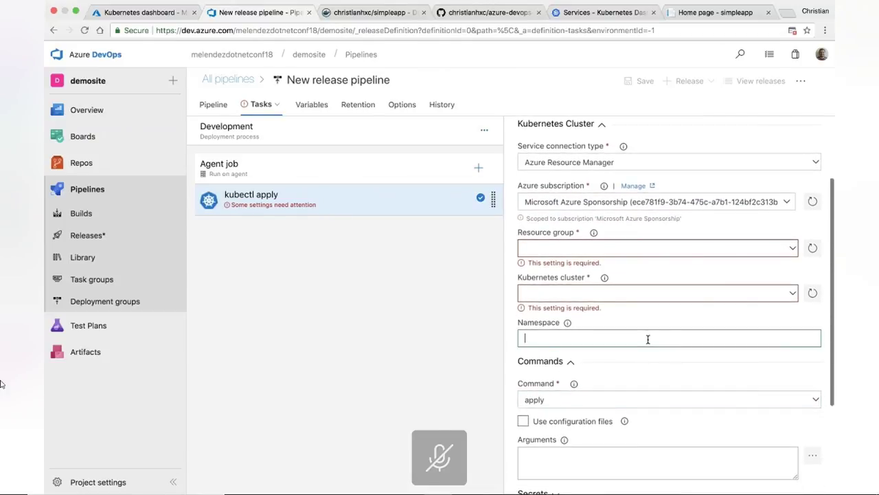
left_click(794, 249)
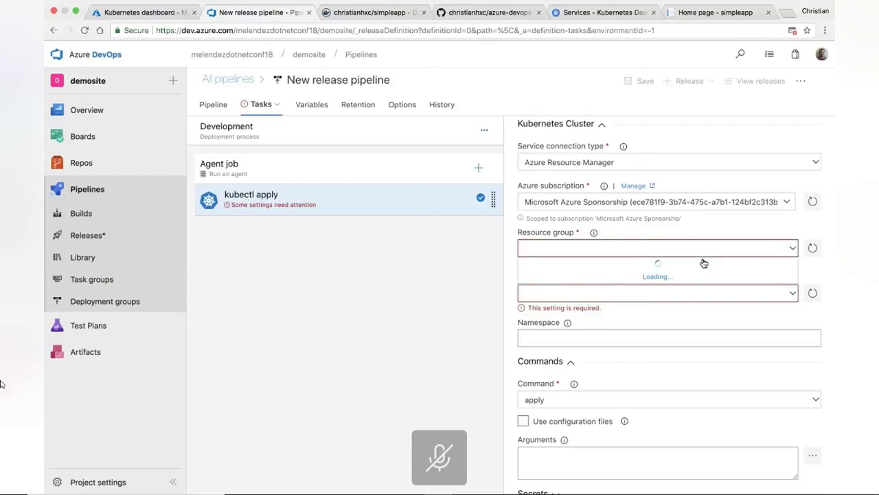
left_click(626, 266)
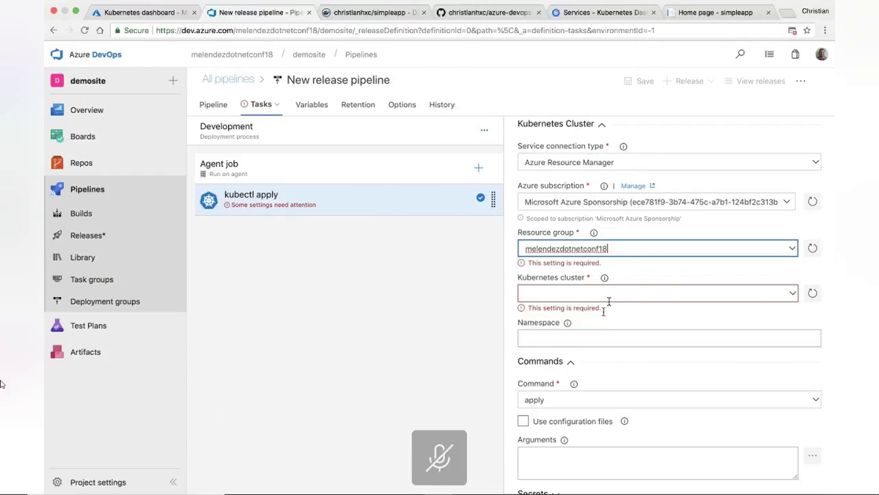
left_click(612, 338)
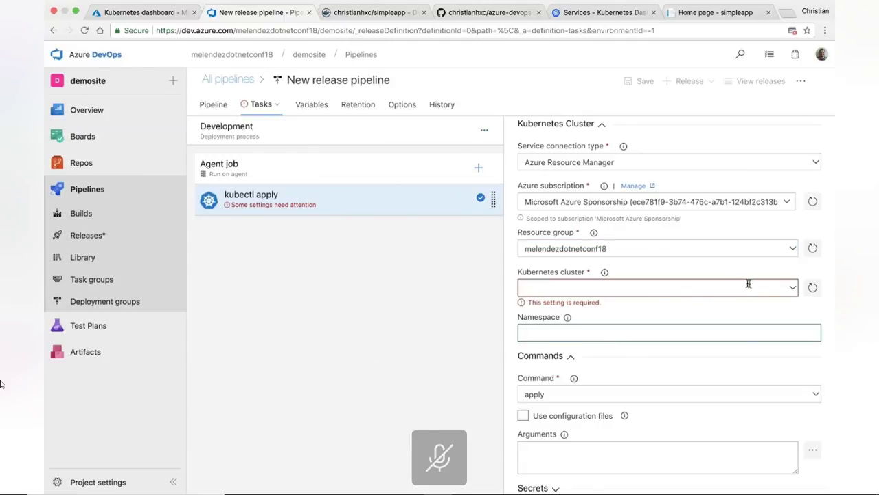
left_click(793, 287)
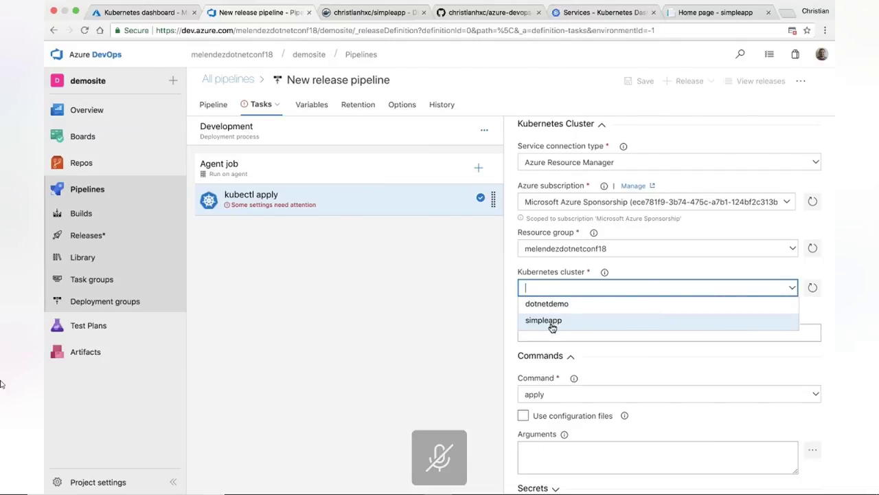
left_click(552, 326)
Enable configuration files for the kubectl apply task and choose dotnetapp-deployment.yaml from the YAML folder of the _demosite-CI build artifact.
scroll(621, 318, "down", 2)
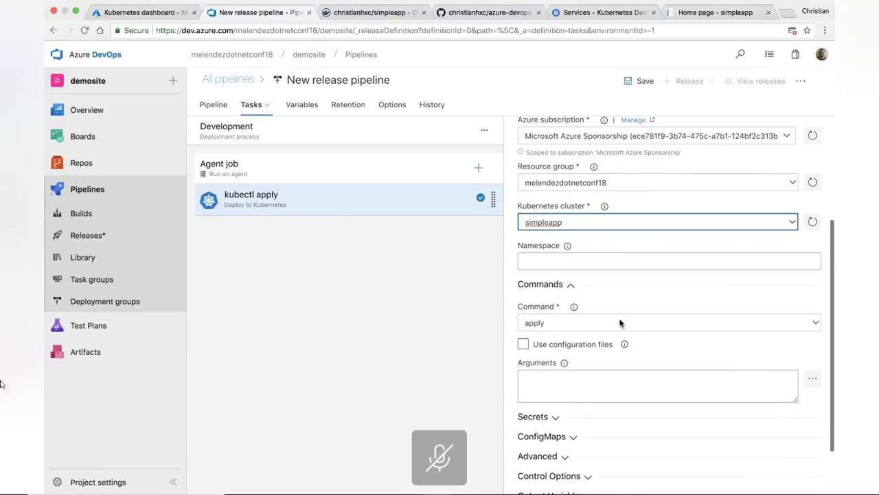
scroll(575, 267, "down", 1)
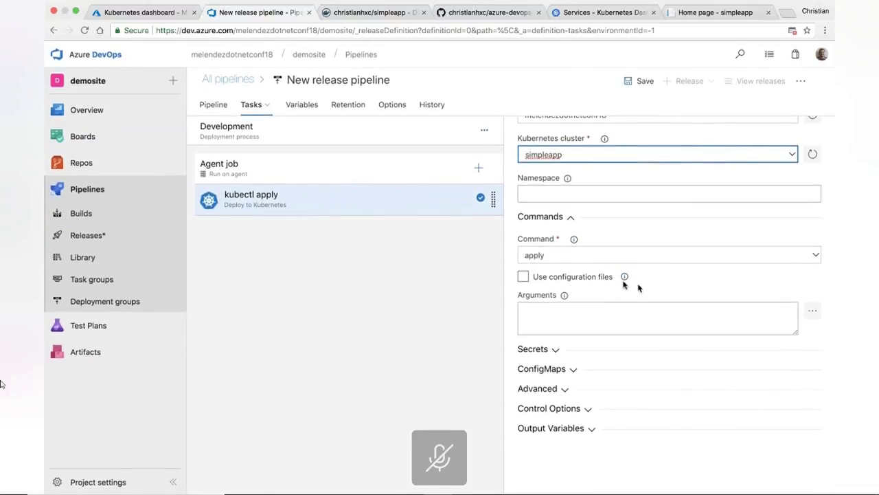
left_click(567, 278)
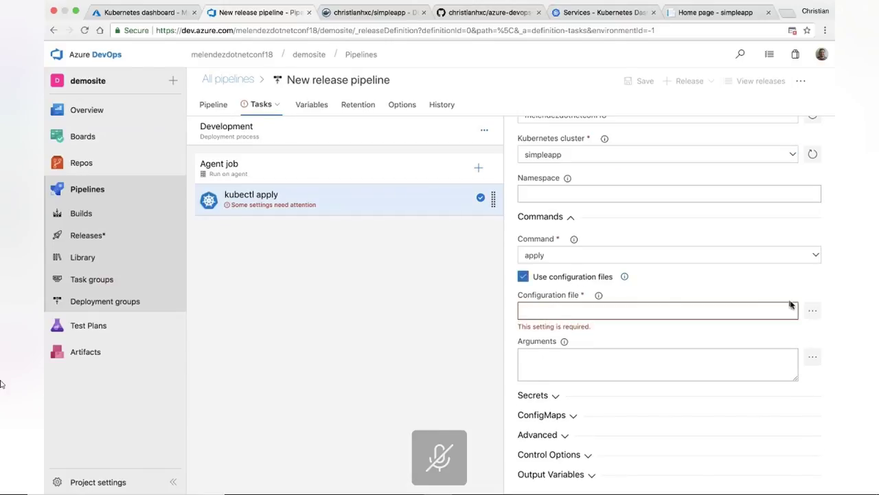
left_click(814, 314)
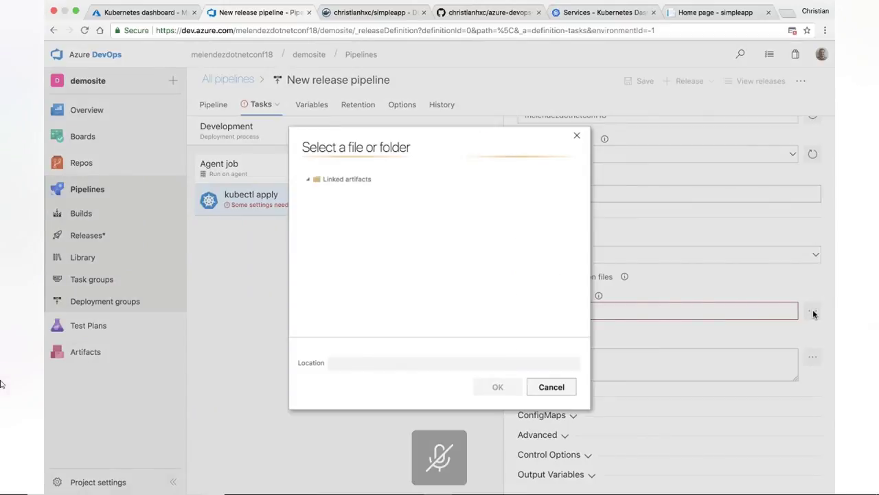
left_click(317, 193)
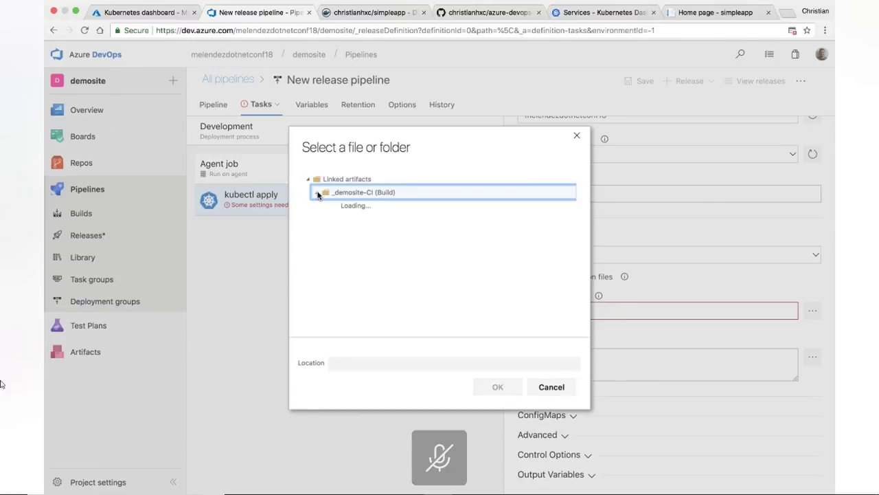
left_click(326, 206)
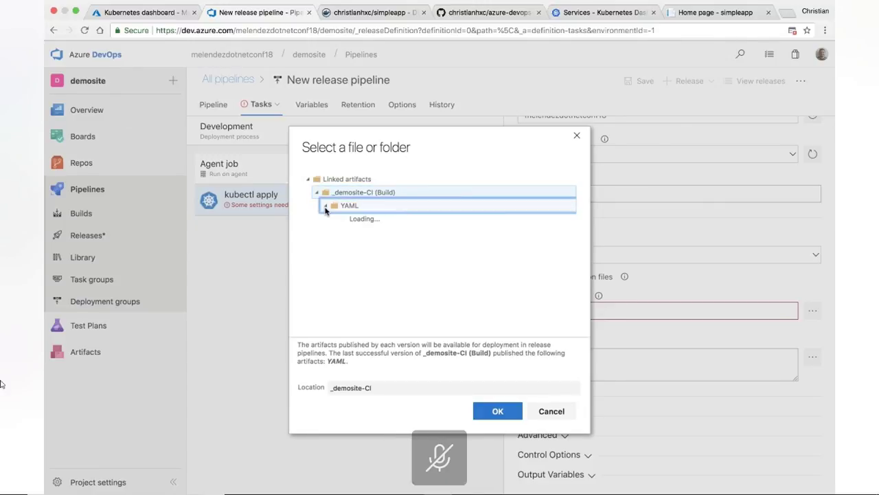
left_click(357, 219)
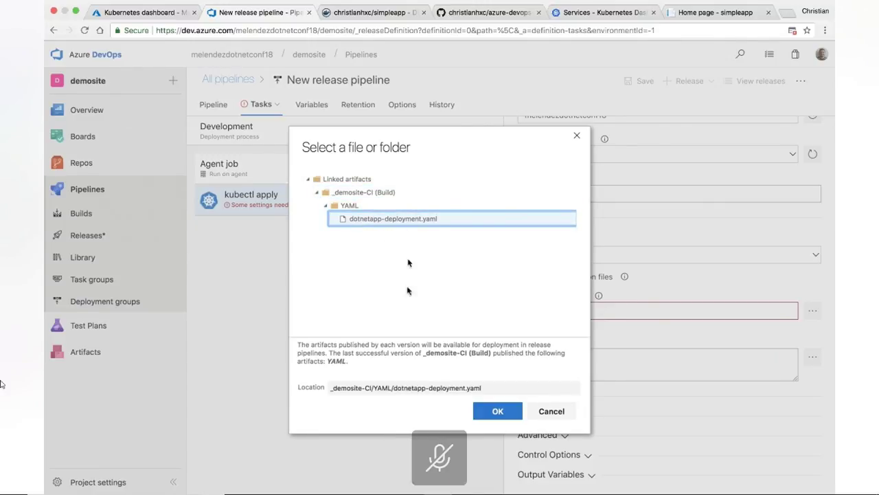
left_click(497, 411)
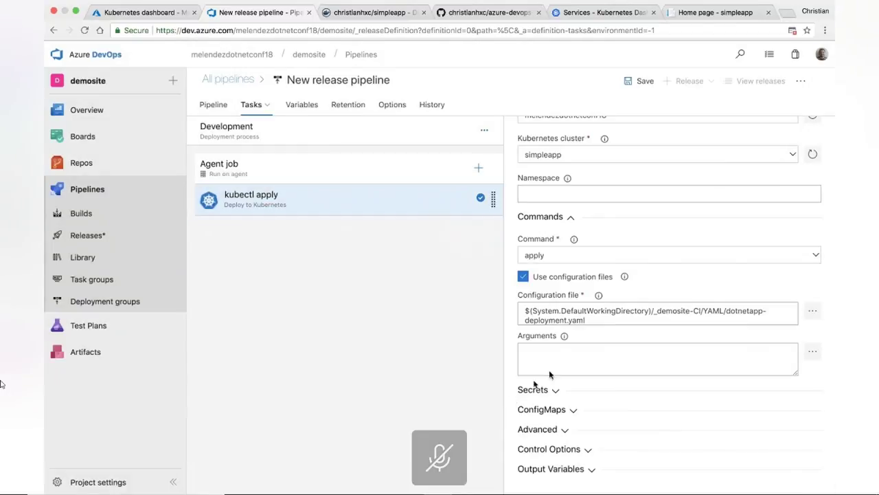
left_click(603, 322)
triple_click(597, 320)
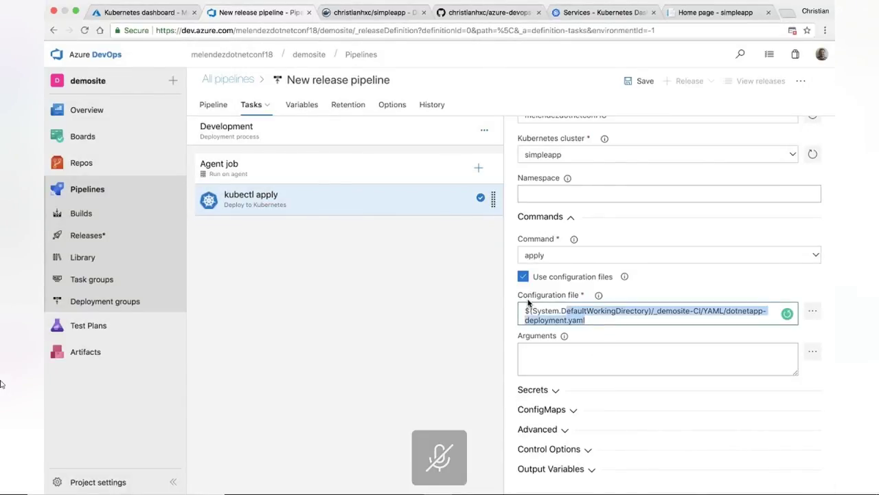
left_click(595, 318)
Save the new release pipeline in the root folder \ without a comment.
scroll(595, 318, "down", 1)
scroll(595, 318, "up", 5)
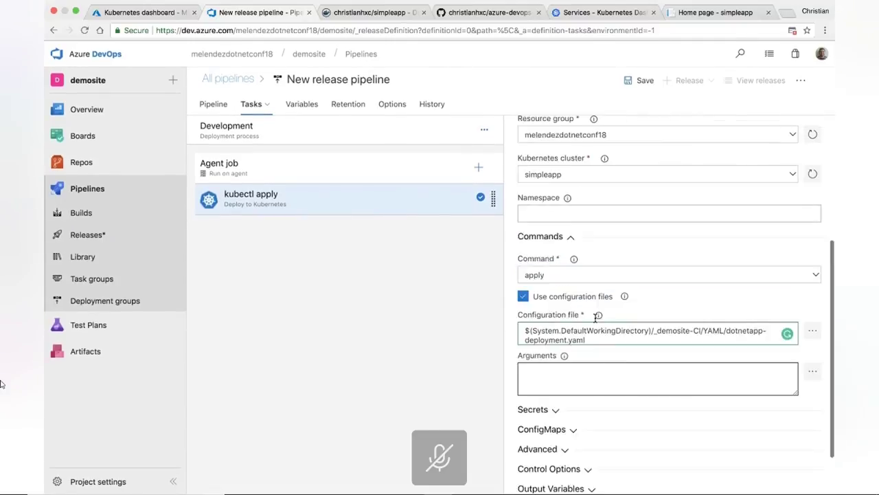
left_click(641, 81)
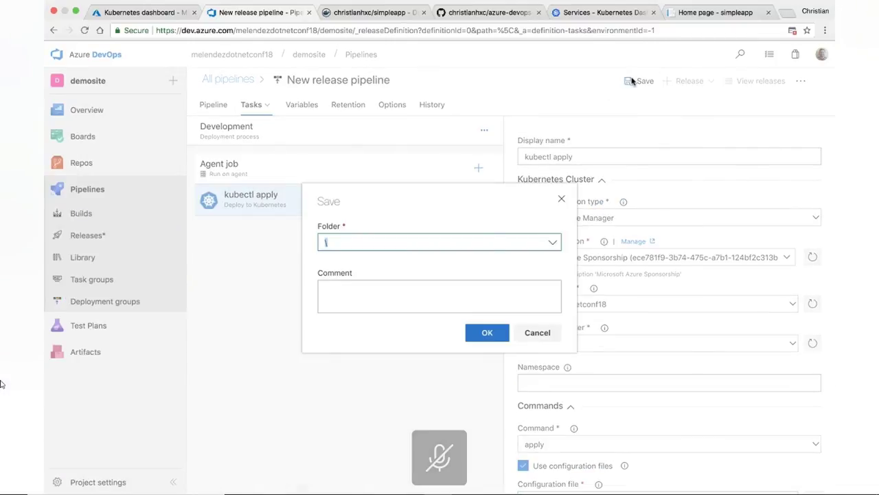
left_click(474, 332)
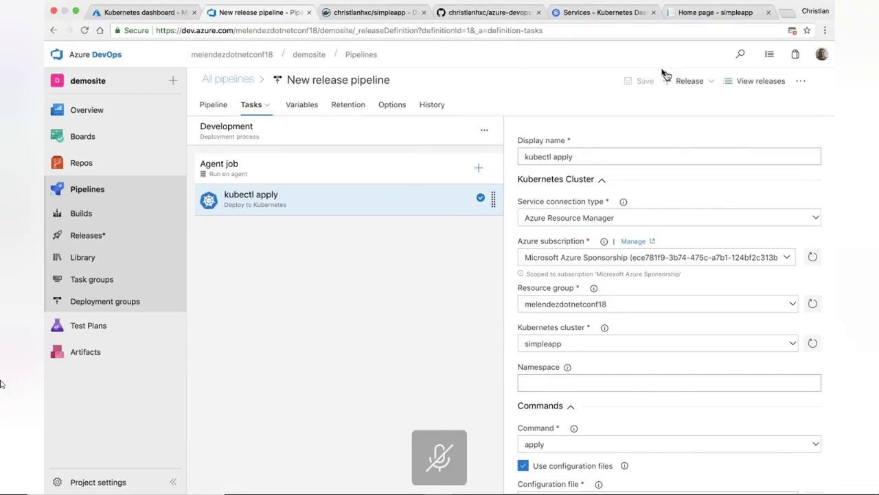
Create a release from the pipeline with the Development stage changed from automated to manual trigger.
left_click(680, 83)
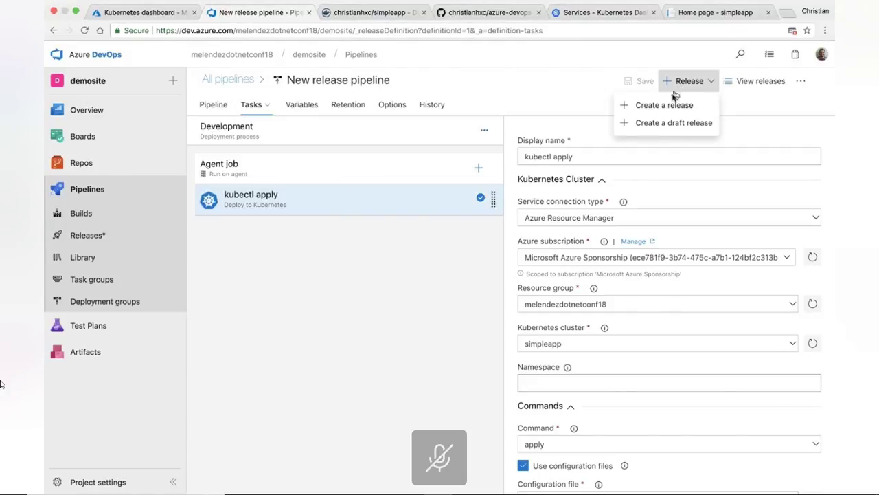
left_click(664, 105)
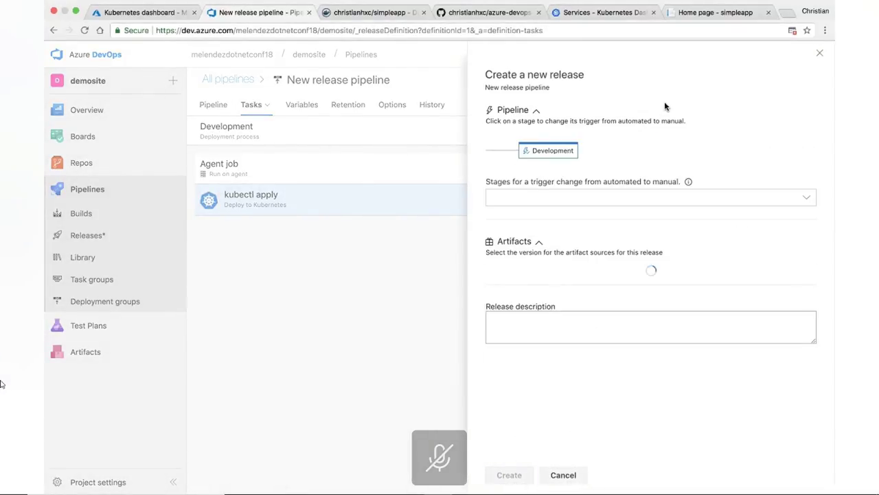
left_click(561, 152)
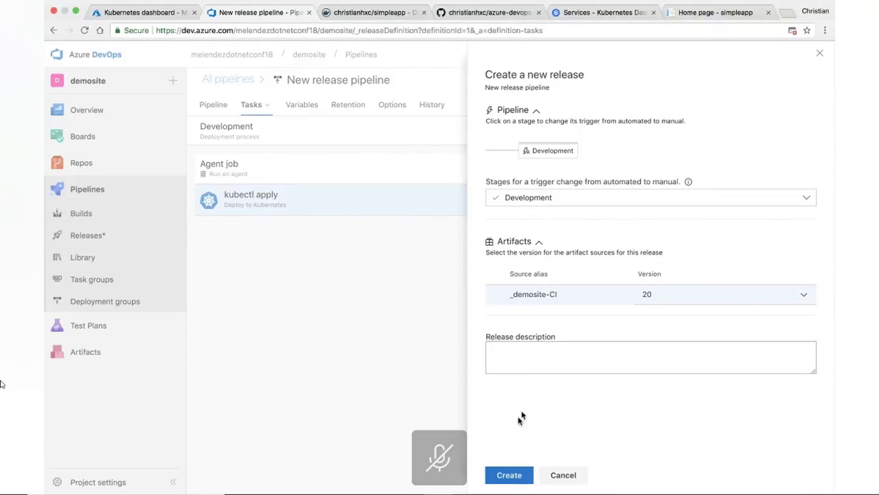
left_click(506, 473)
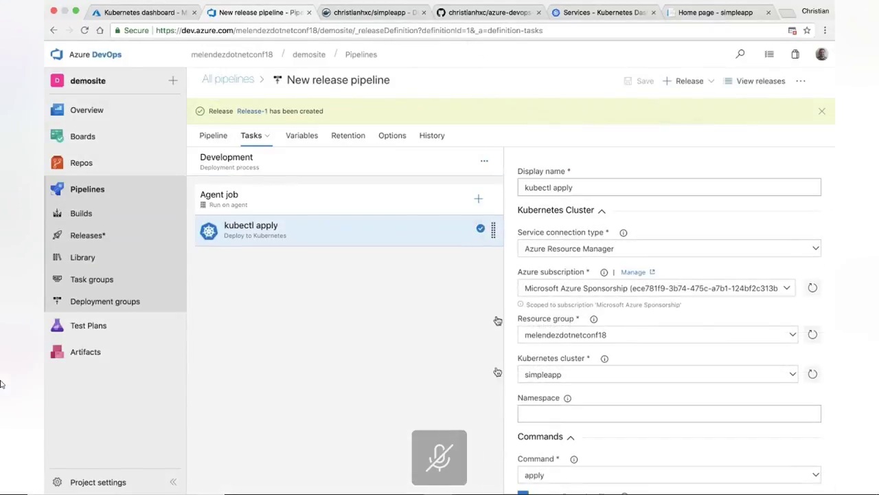
Open the newly created release and deploy its Development stage with the comment "Demo Purposes".
left_click(250, 111)
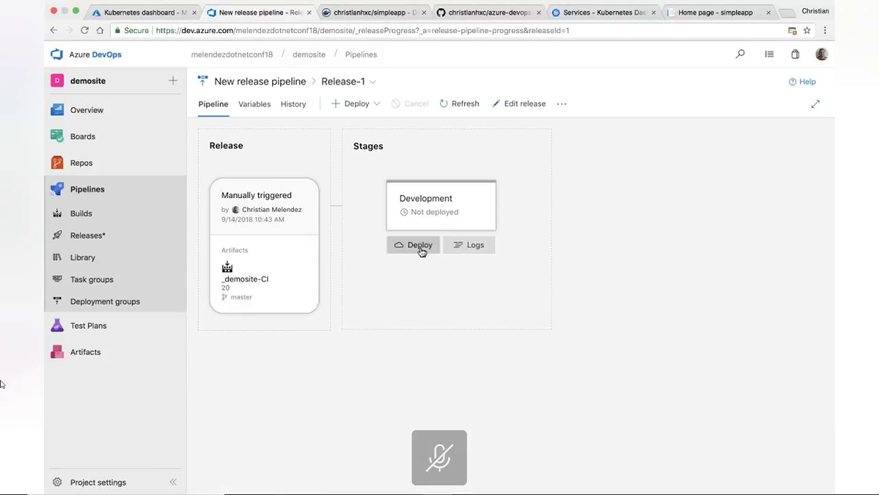
left_click(416, 245)
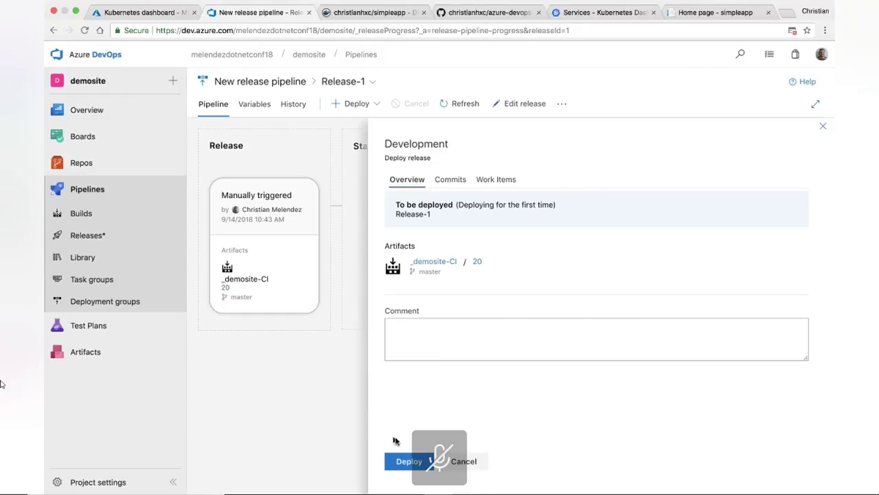
left_click(460, 319)
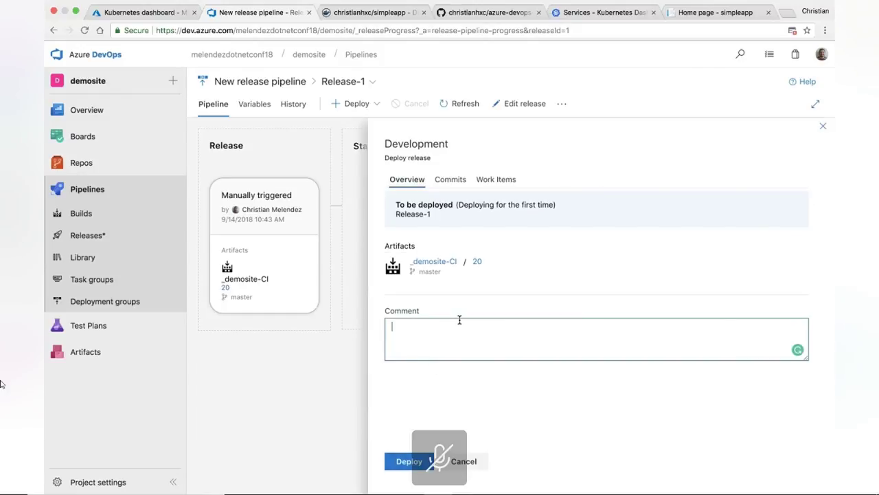
type("Demo Purposes")
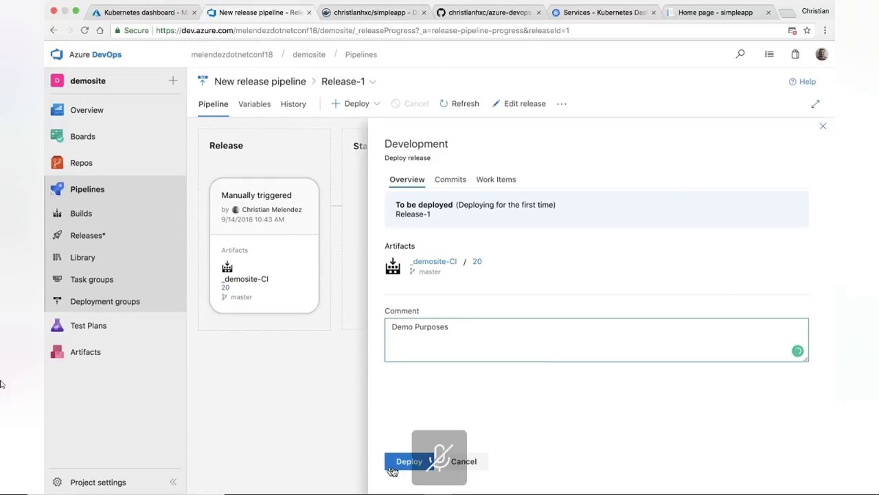
left_click(394, 467)
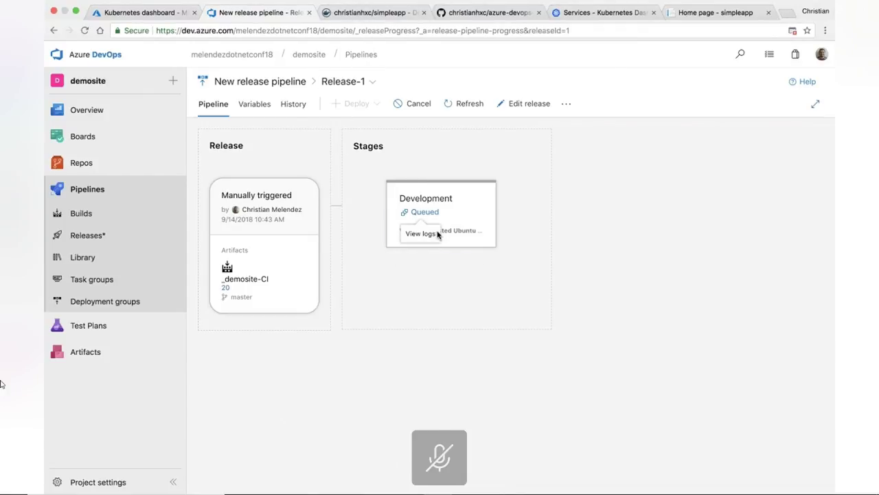
Switch to Visual Studio Code and open Index.cshtml from the demosite project's Pages folder.
key("ctrl+Right")
key("ctrl+Right")
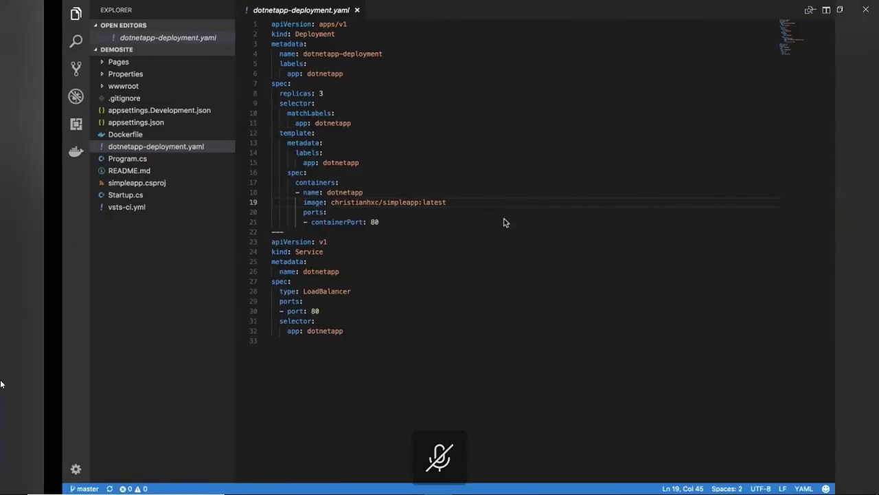
left_click(85, 86)
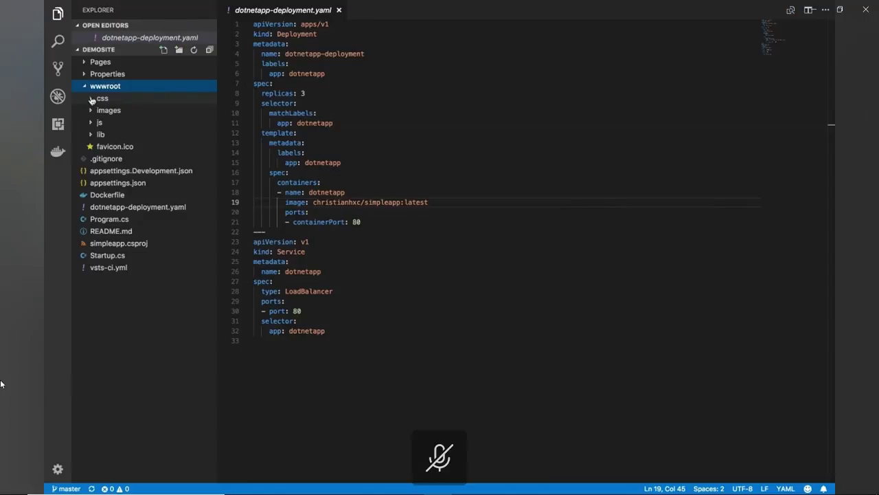
left_click(87, 63)
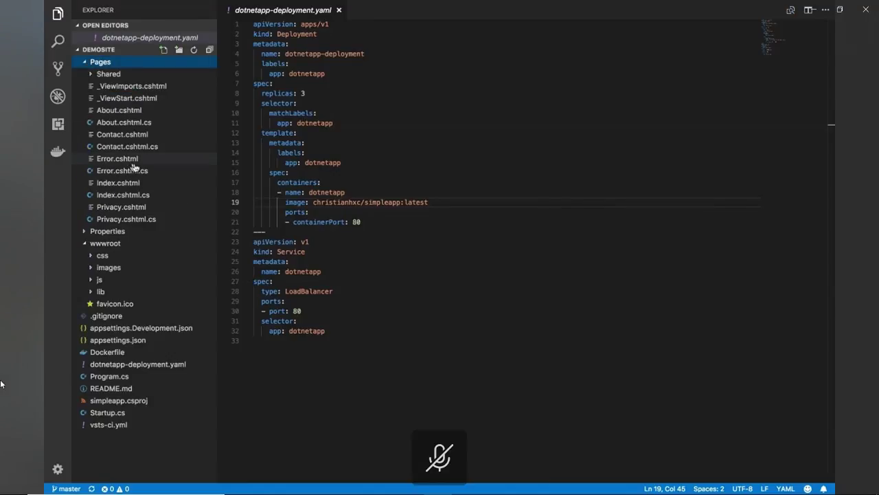
left_click(125, 187)
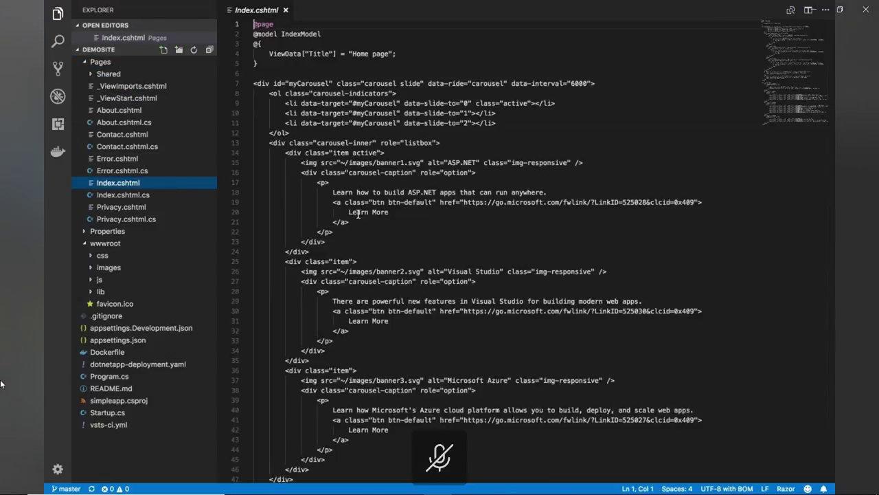
Replace the "How to" heading in Index.cshtml with "Demo Purposes!" and save the file.
scroll(426, 227, "down", 8)
scroll(448, 269, "down", 7)
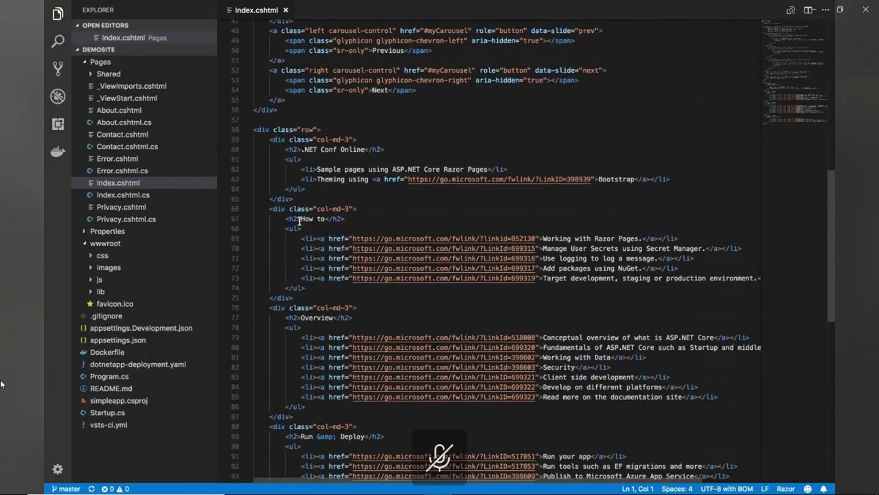
left_click_drag(300, 218, 325, 218)
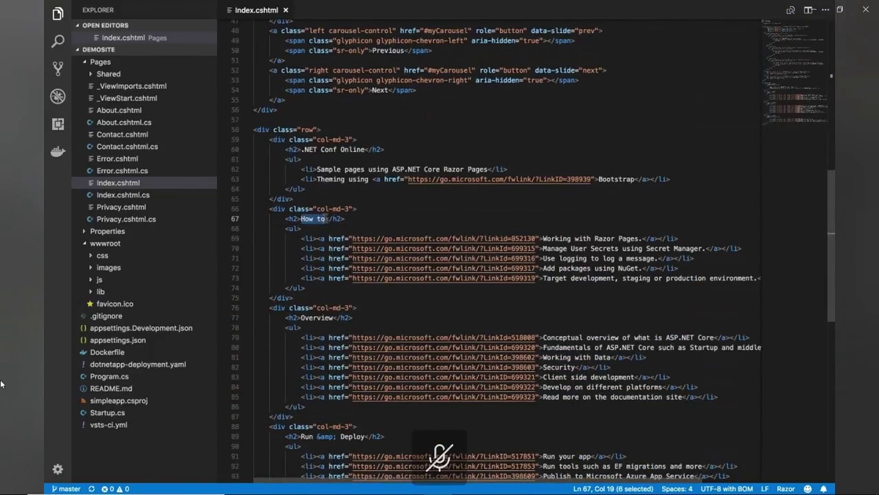
type("Demo Pur")
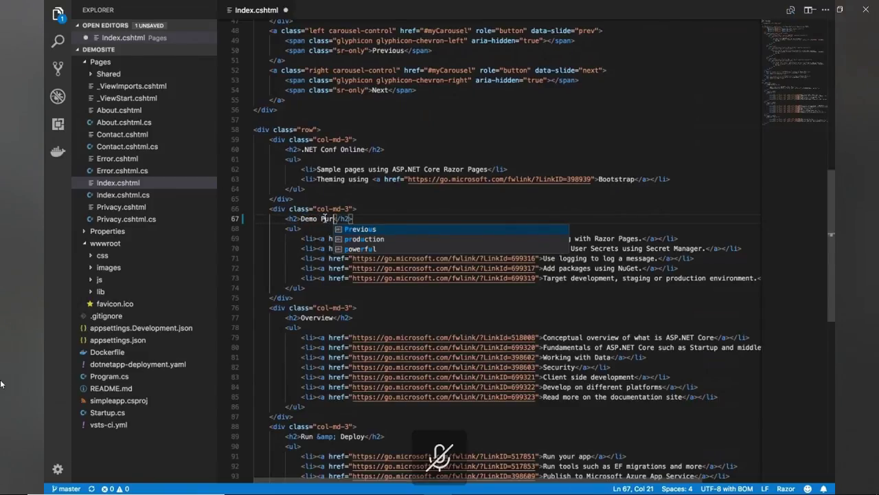
type("poses!")
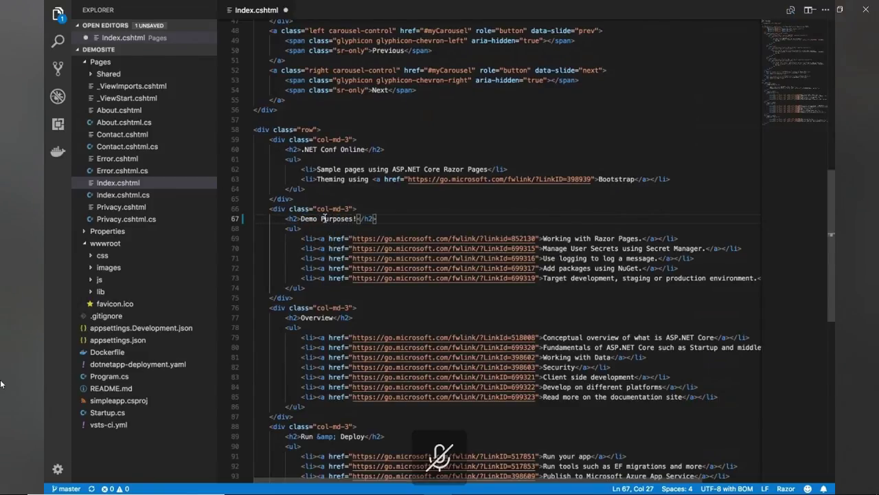
key("super+s")
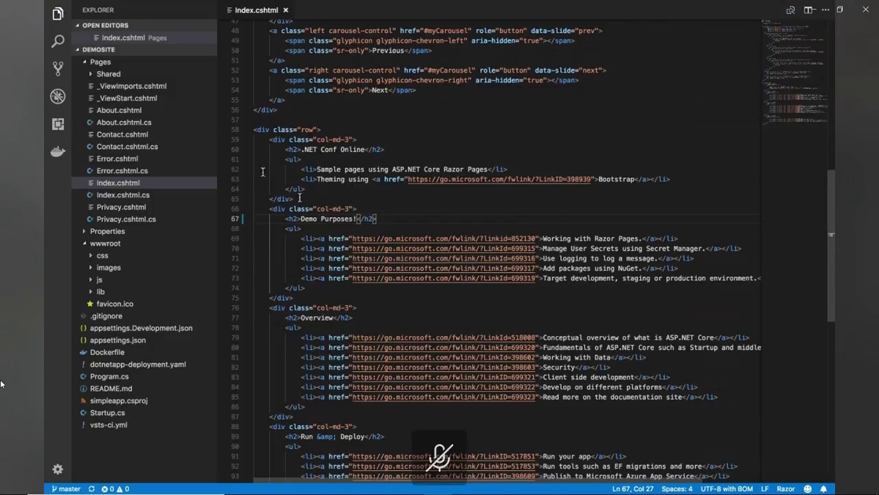
Commit the Index.cshtml change with the message "Demo change" and push it to the remote repository.
left_click(58, 69)
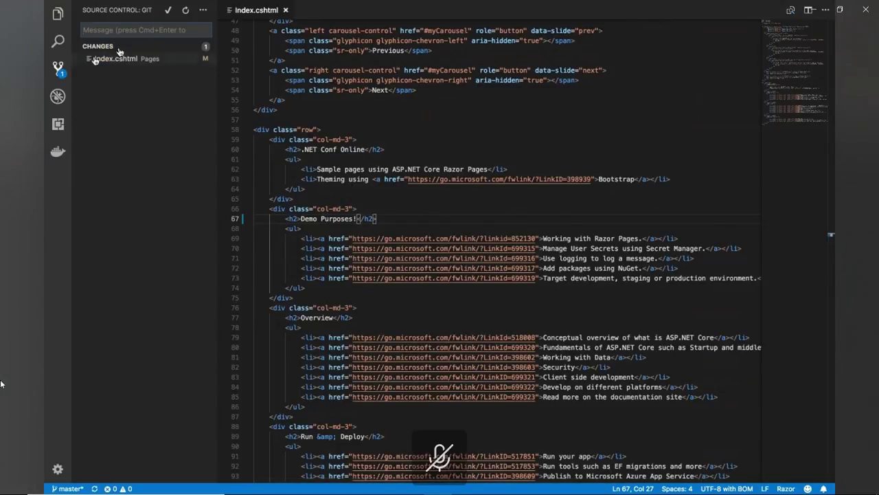
type("Ddem")
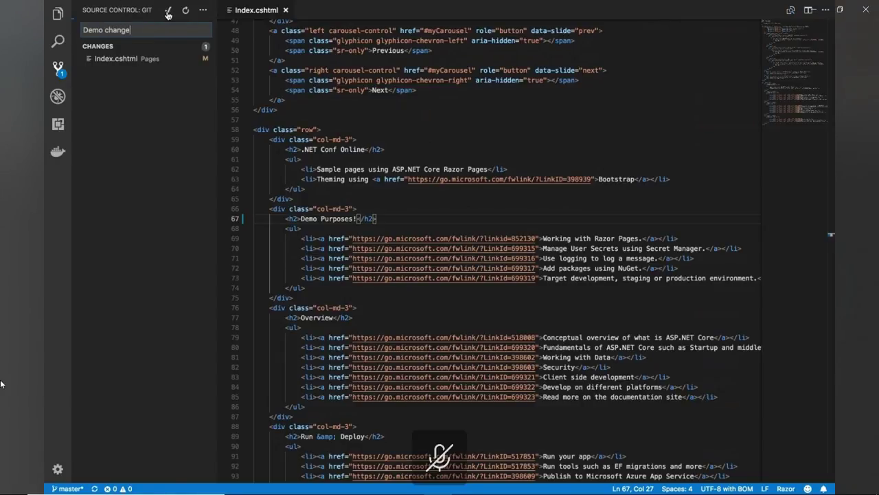
left_click(168, 11)
left_click(204, 15)
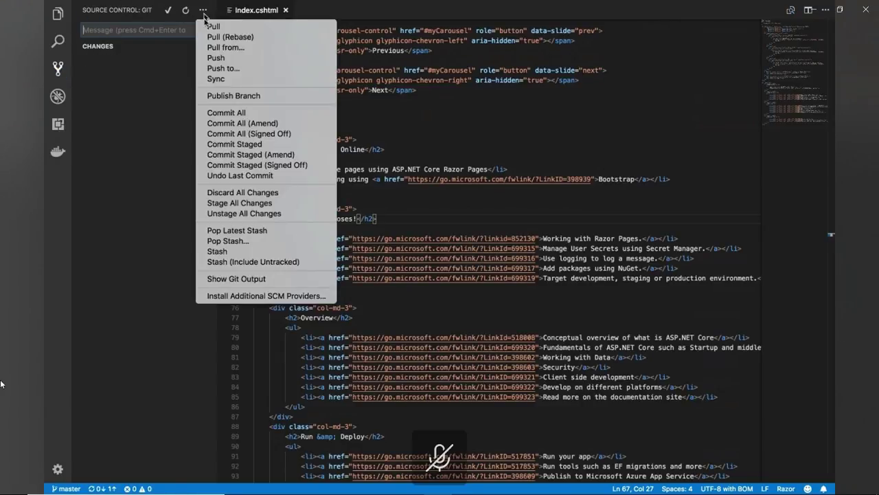
left_click(218, 59)
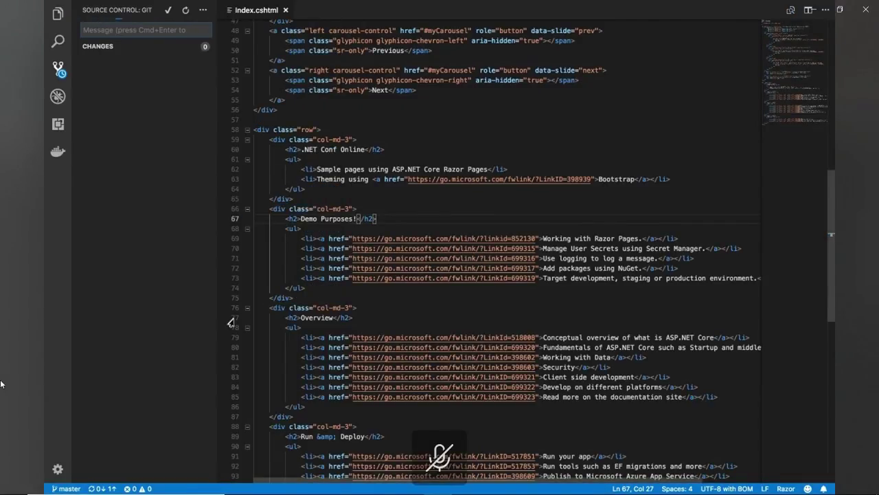
Switch back to the browser showing the release's Development stage in Azure DevOps.
key("ctrl+Left")
key("ctrl+Left")
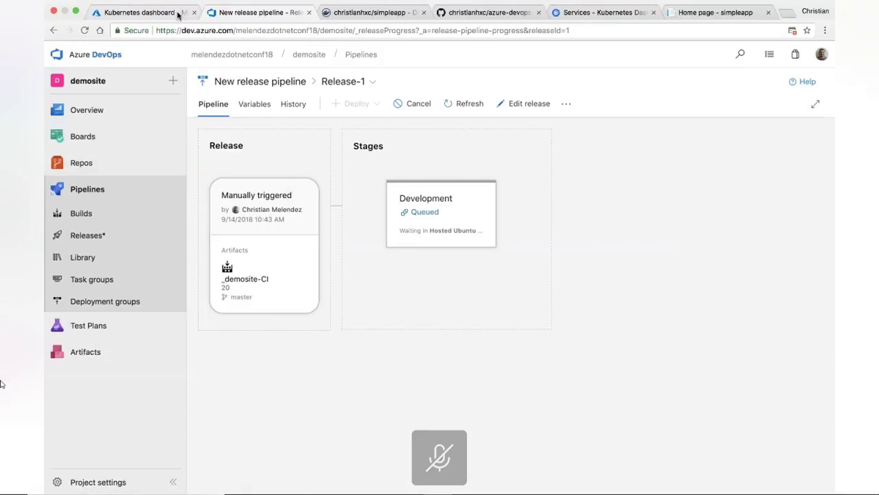
Check the Demo change commit in the demosite repository and open its CI build in Pipelines.
left_click(82, 162)
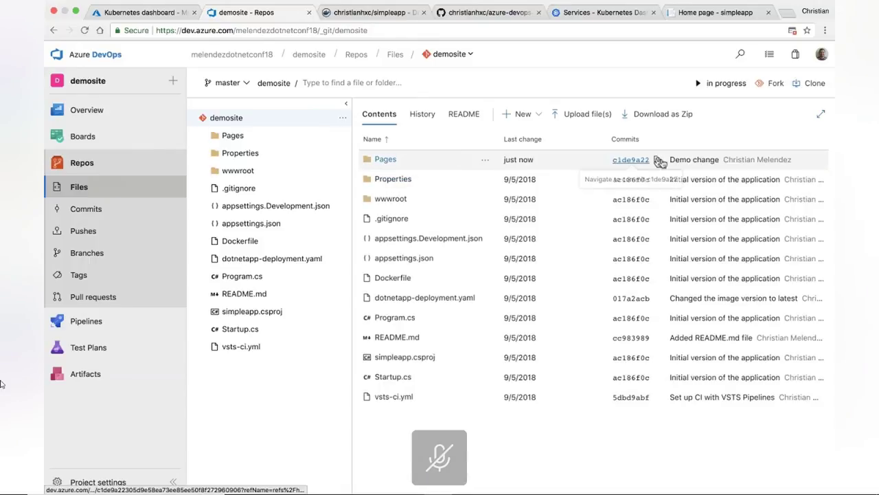
left_click(86, 321)
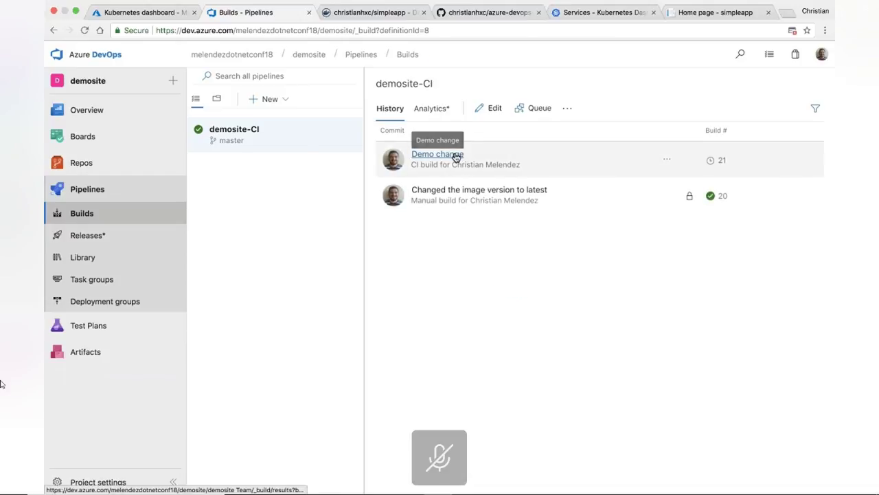
left_click(452, 158)
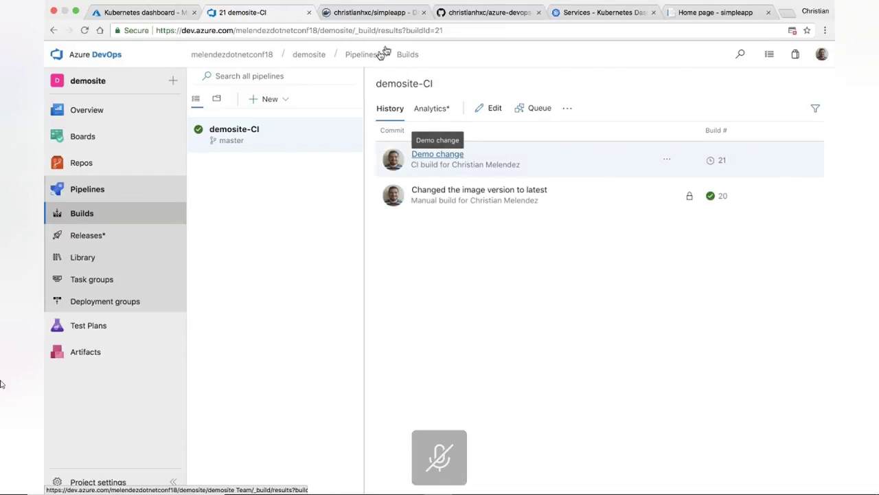
Refresh the simpleapp image tags on Docker Hub, and open Release-1 of the new release pipeline in Azure DevOps.
left_click(401, 15)
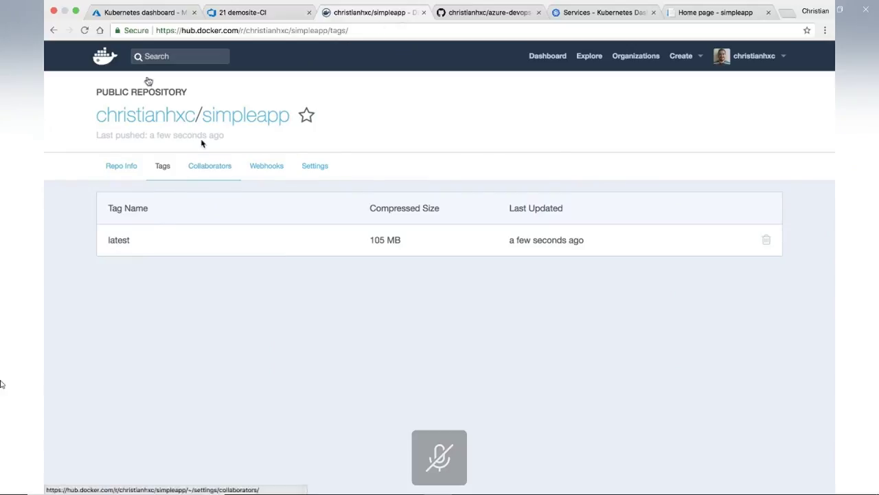
left_click(84, 31)
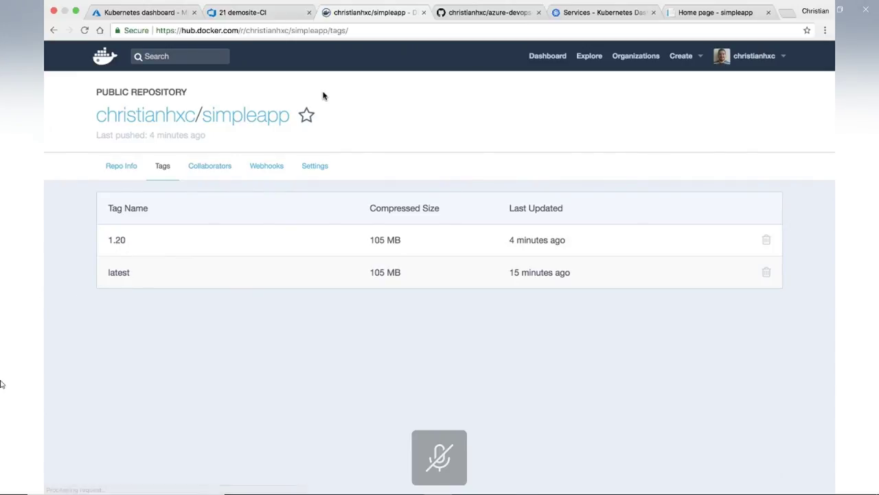
left_click(283, 15)
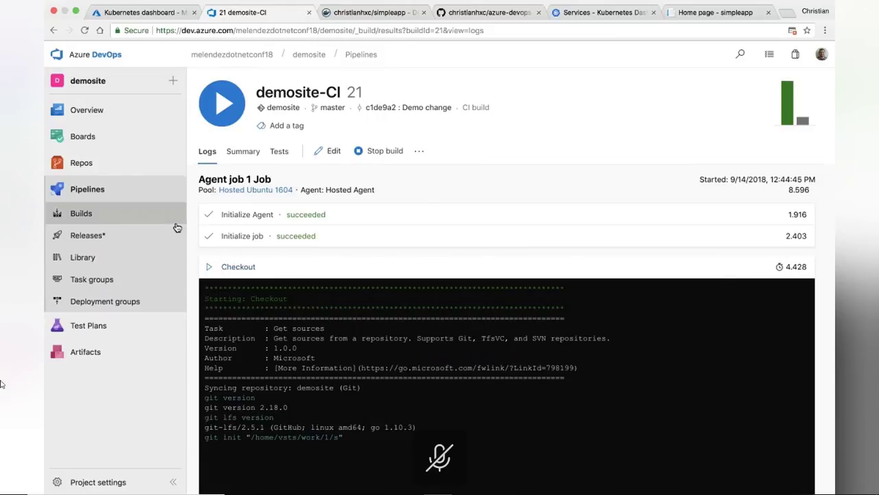
left_click(101, 237)
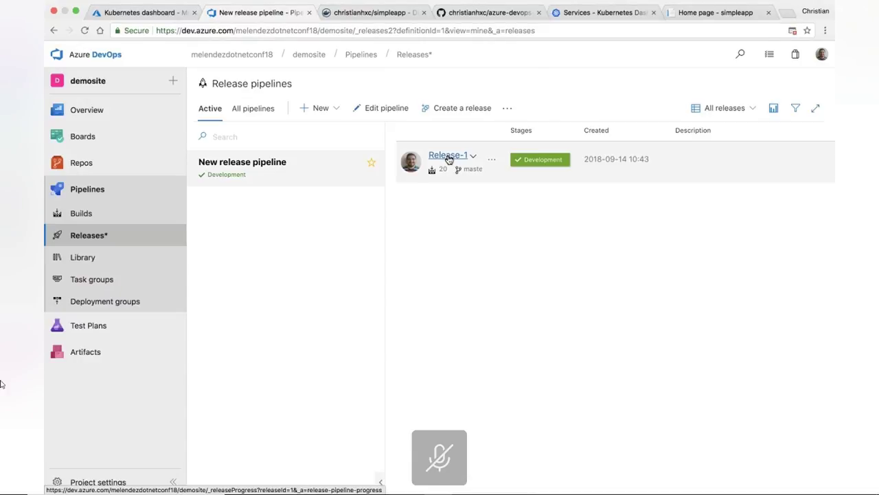
left_click(448, 157)
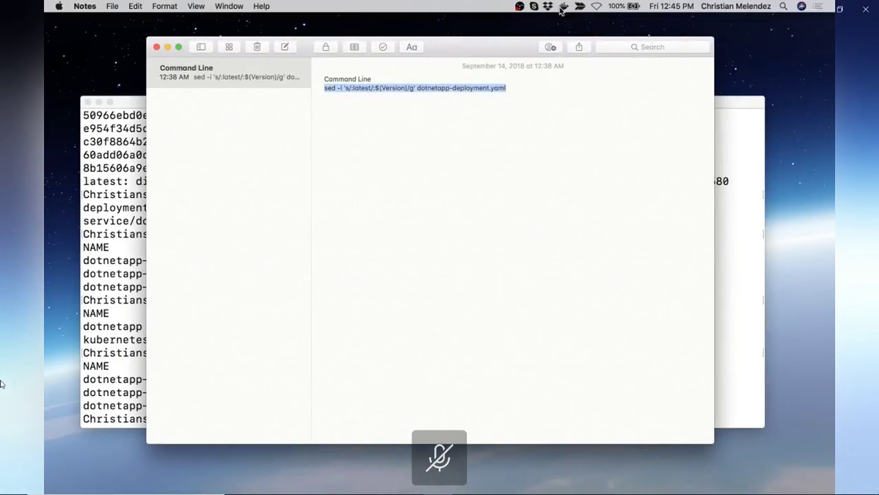
Change Docker's Kubernetes context to simpleapp.
left_click(563, 7)
mouse_move(658, 168)
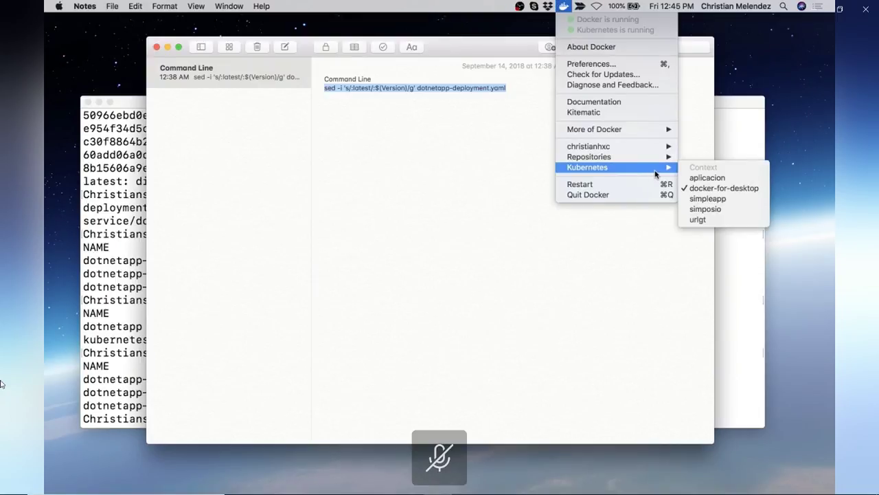
left_click(708, 199)
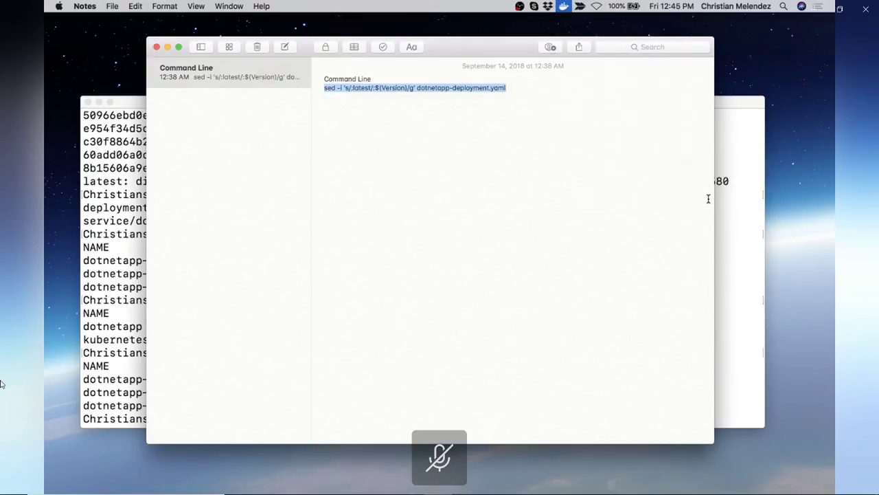
Switch to Terminal, clear it and list the cluster's pods twice with kubectl get pods to follow the rollout.
left_click(95, 235)
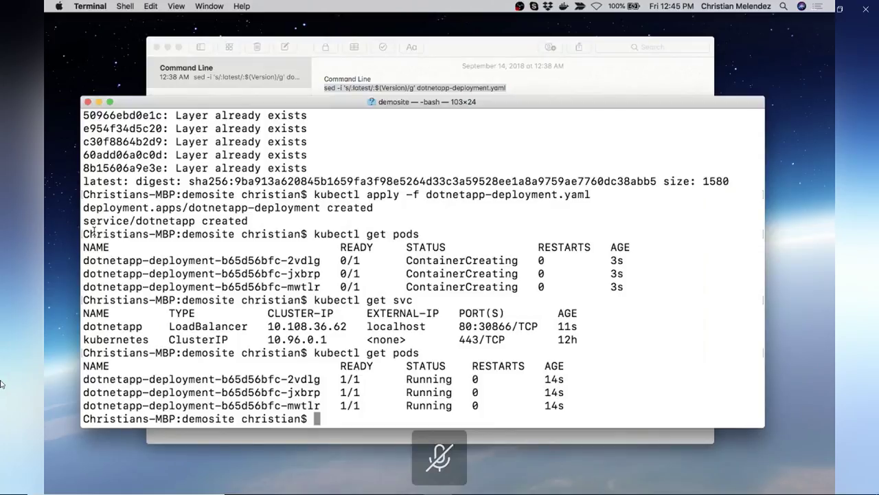
type("clear")
key("Return")
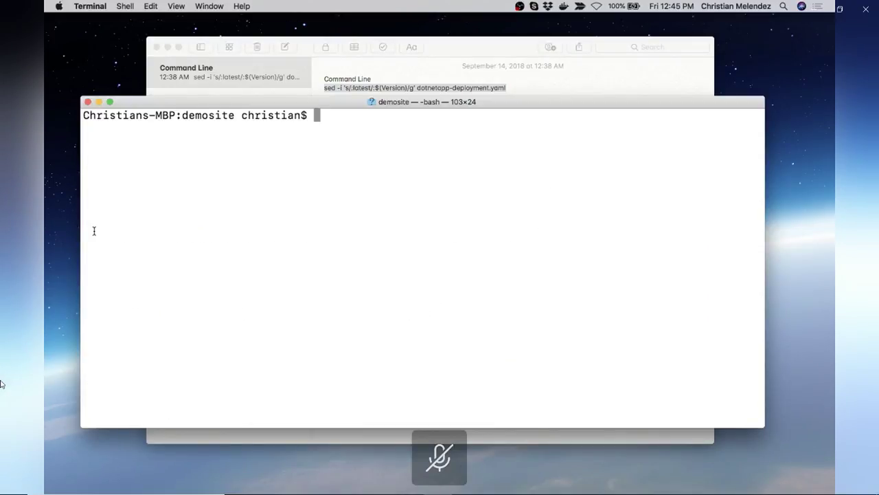
type("kubectl get pods")
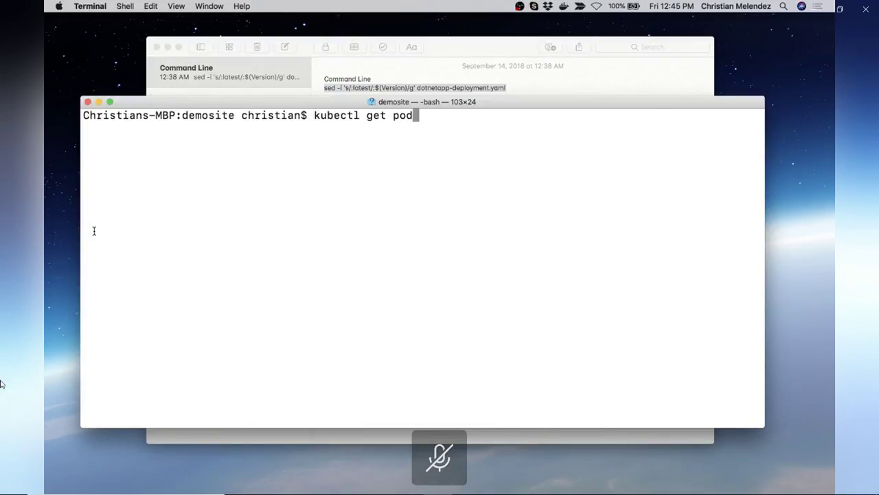
key("Return")
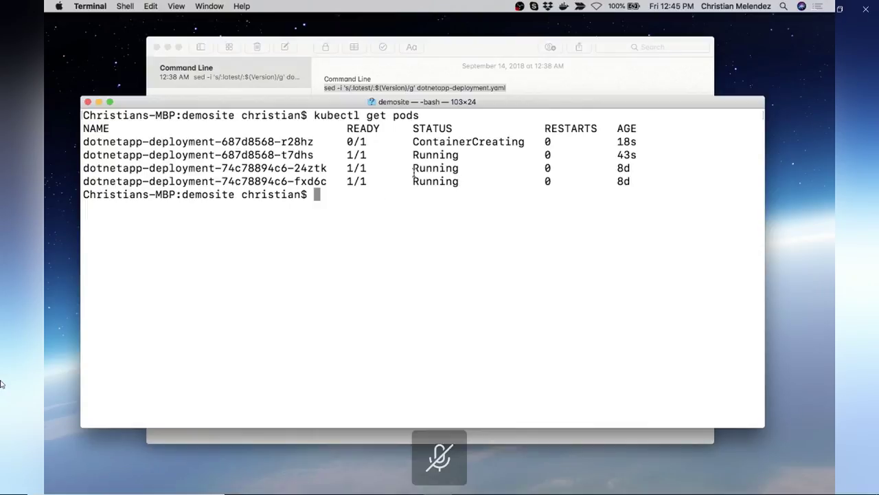
type("kubectl get pods")
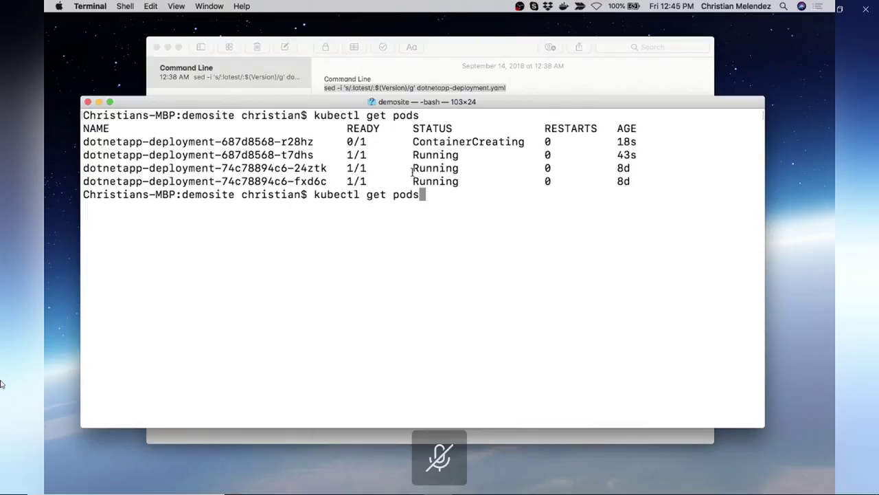
key("Return")
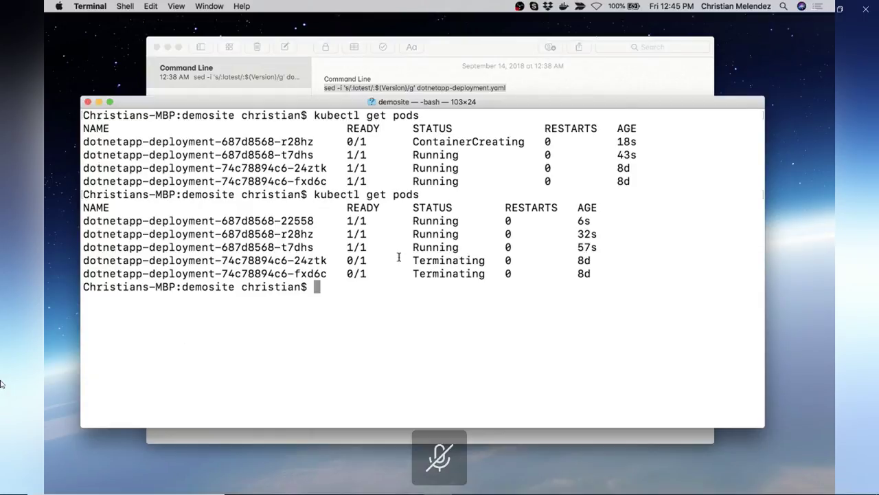
List the cluster's services with kubectl get svc and select the dotnetapp service's external IP for copying.
type("kubectl get sv")
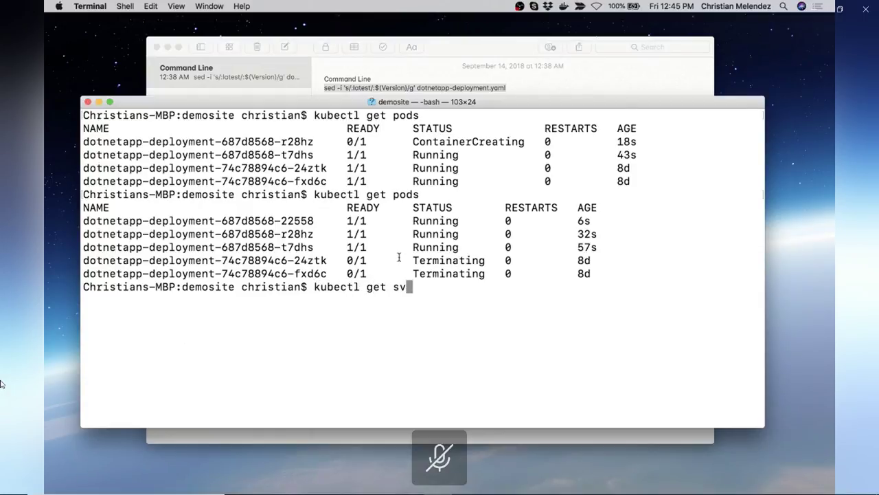
type("c")
key("Return")
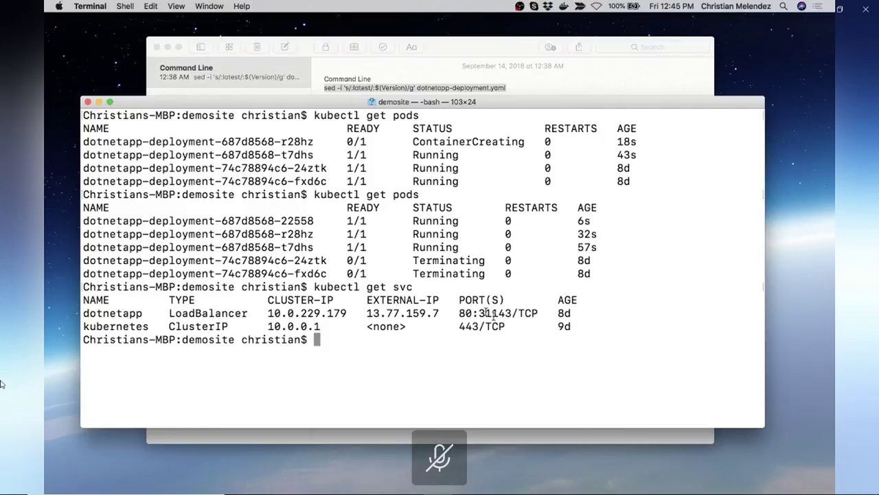
left_click_drag(440, 313, 374, 313)
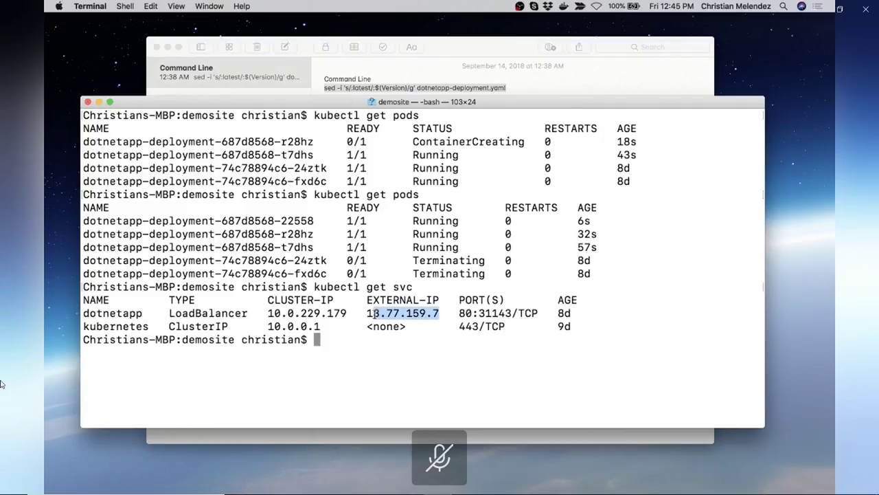
Switch back to Azure DevOps in the browser and open the demosite-CI build for the Demo change commit.
key("ctrl+Left")
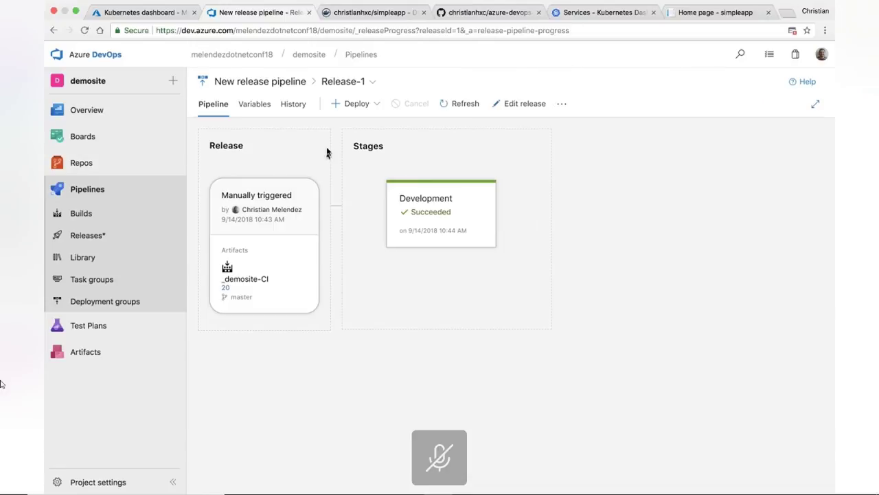
left_click(285, 84)
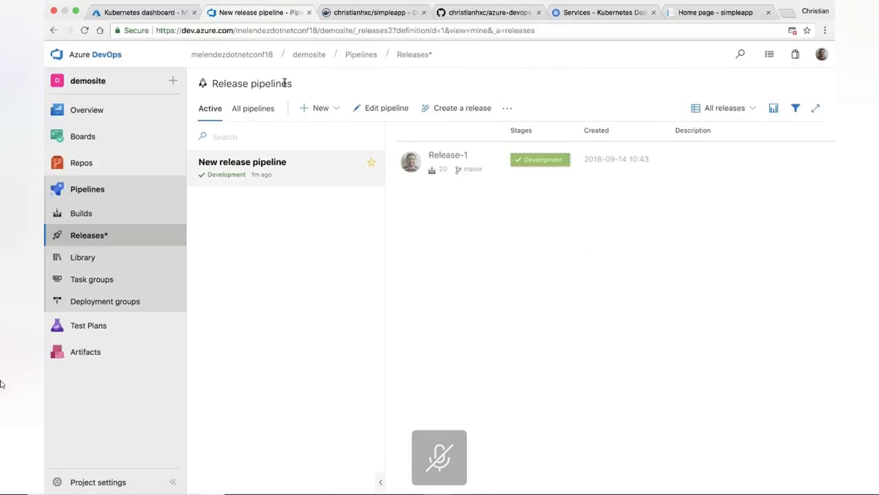
left_click(81, 220)
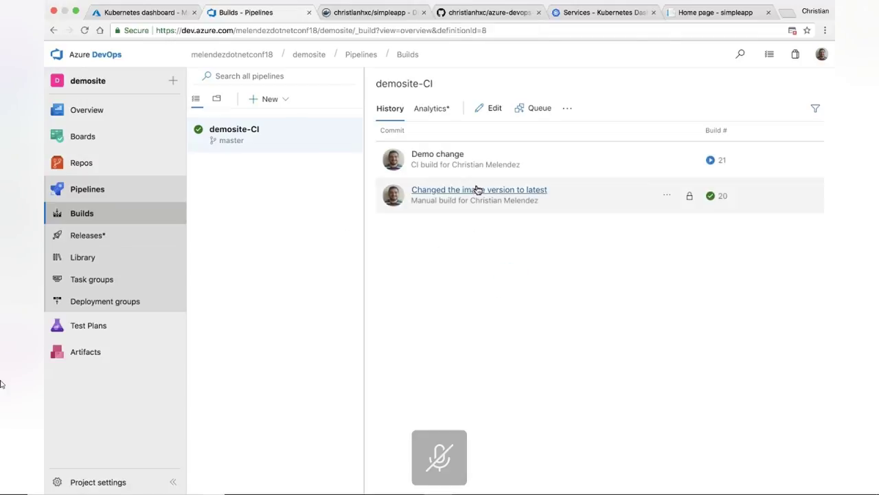
left_click(447, 155)
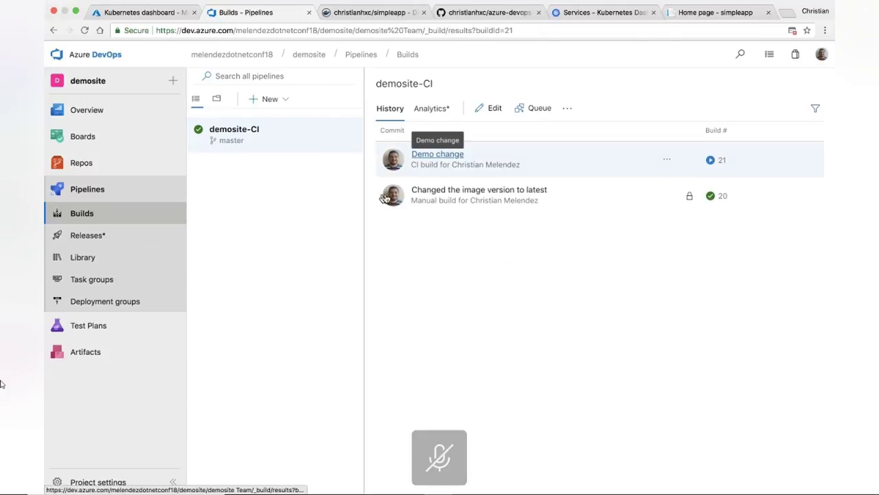
Close the localhost simpleapp page and open the deployed site at 13.77.159.7 in a new browser tab.
left_click(729, 16)
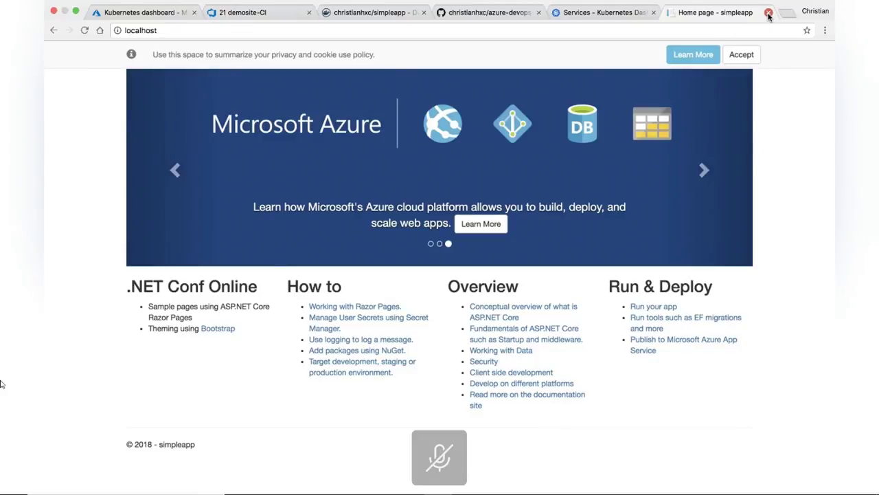
left_click(767, 13)
left_click(725, 15)
type("13.77.159.7")
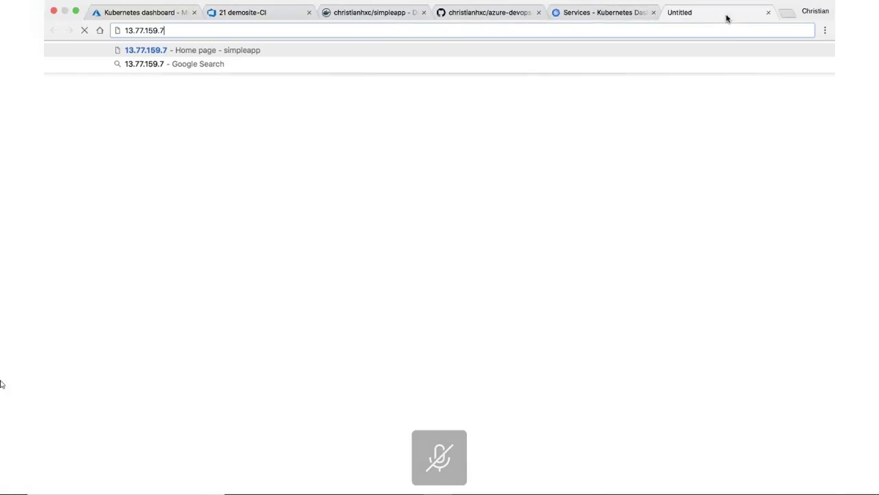
key("Return")
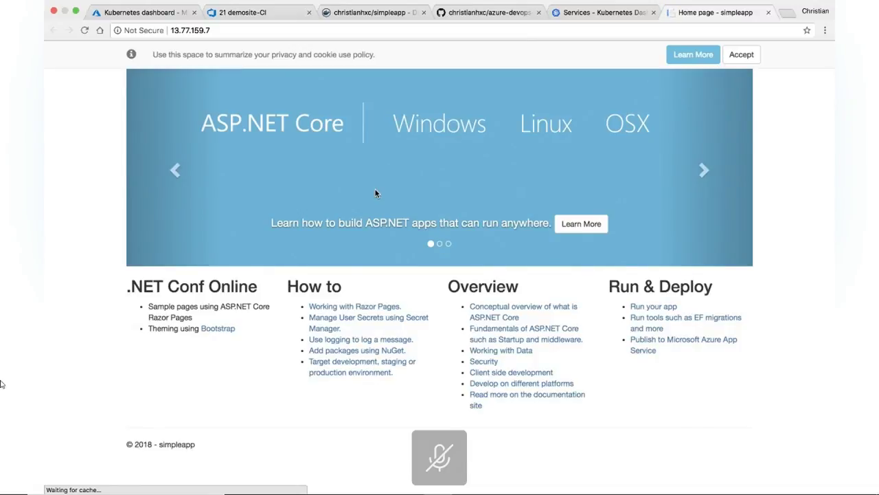
Check the summary of demosite-CI build 21 against the deployed simpleapp page, and switch to the closing slide.
left_click(275, 14)
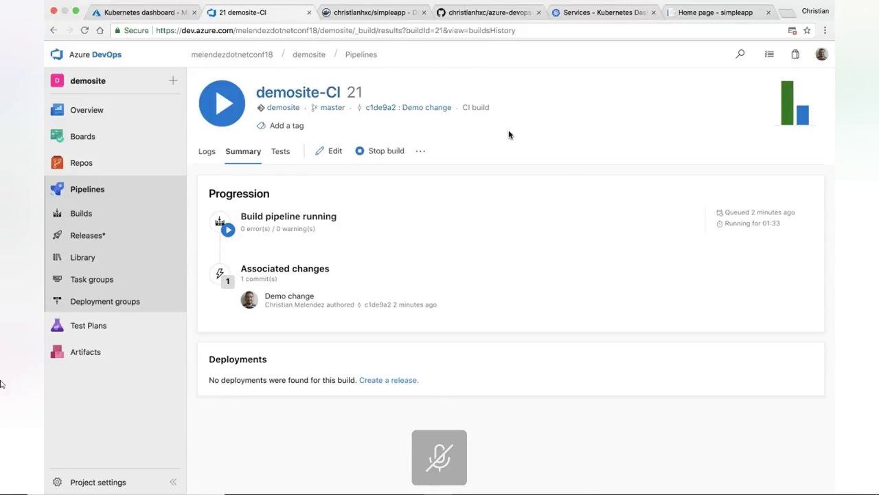
left_click(730, 15)
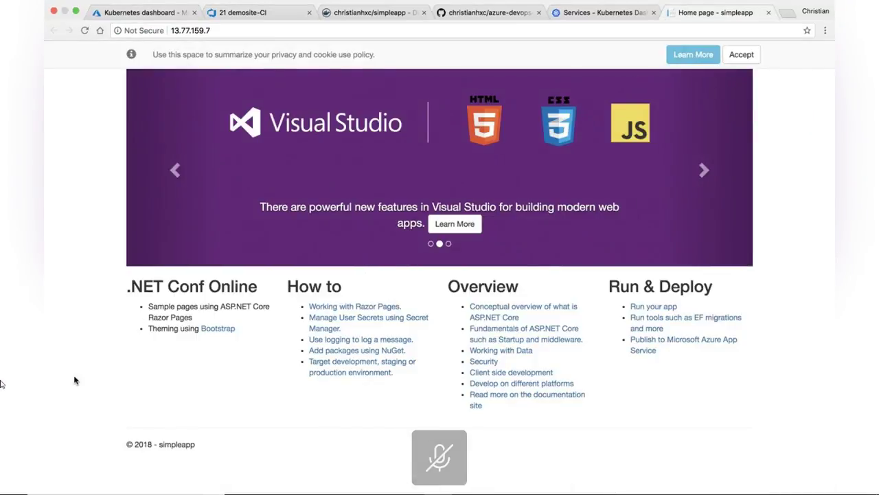
key("ctrl+Left")
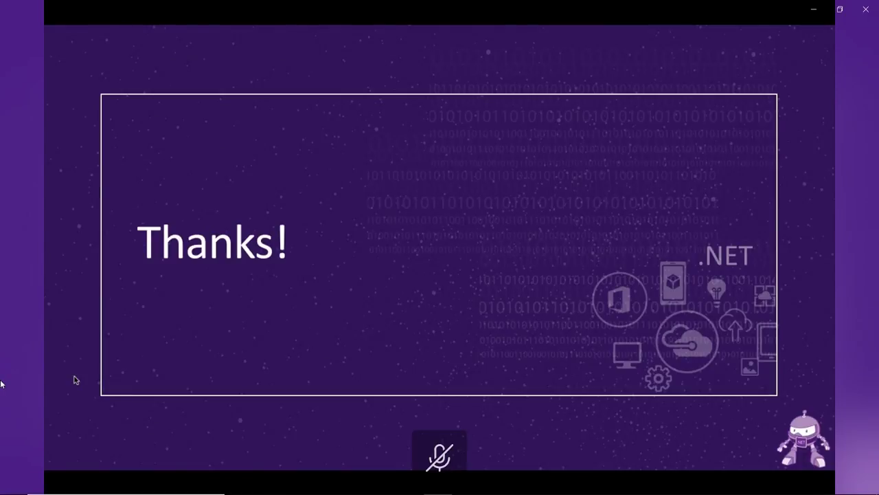
Open Release-2 in Azure DevOps, check its triggering artifact and open the logs of its Development stage.
mouse_move(87, 382)
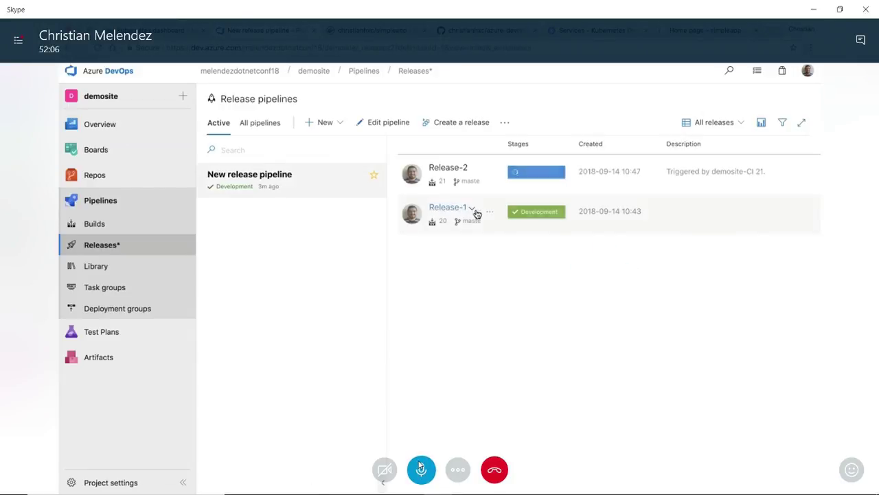
left_click(459, 169)
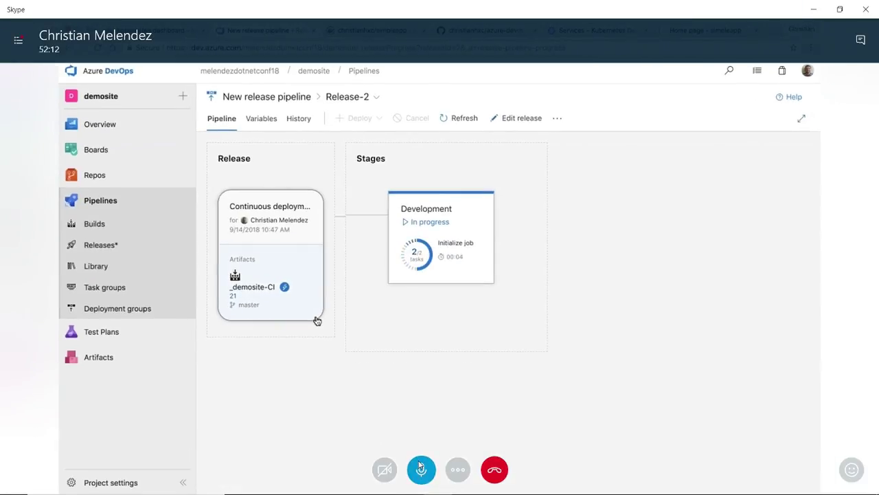
mouse_move(437, 242)
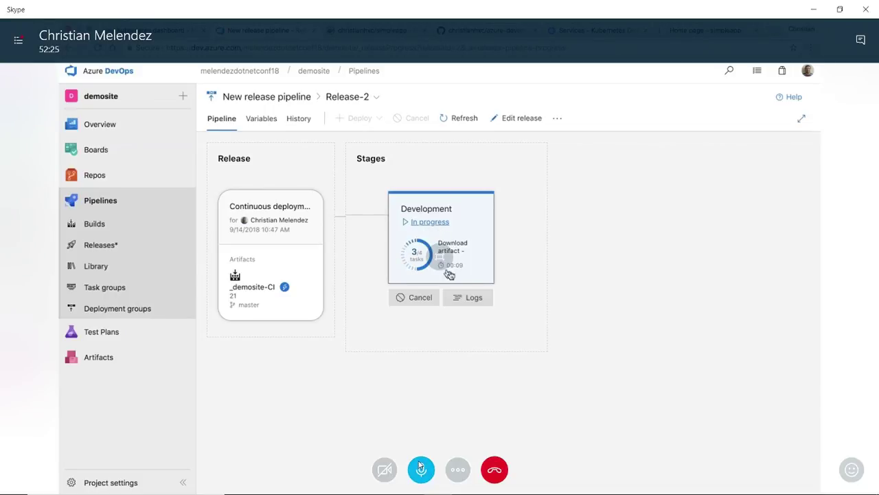
left_click(464, 297)
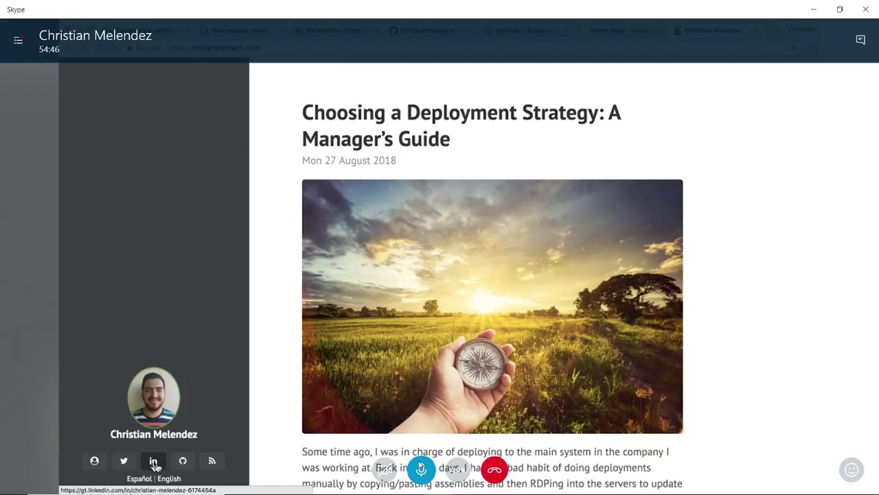
scroll(270, 378, "down", 1)
scroll(270, 378, "up", 1)
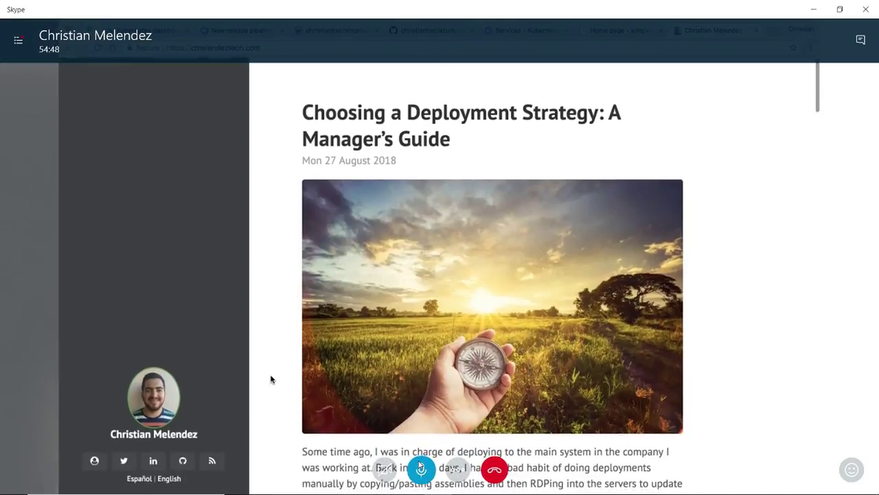